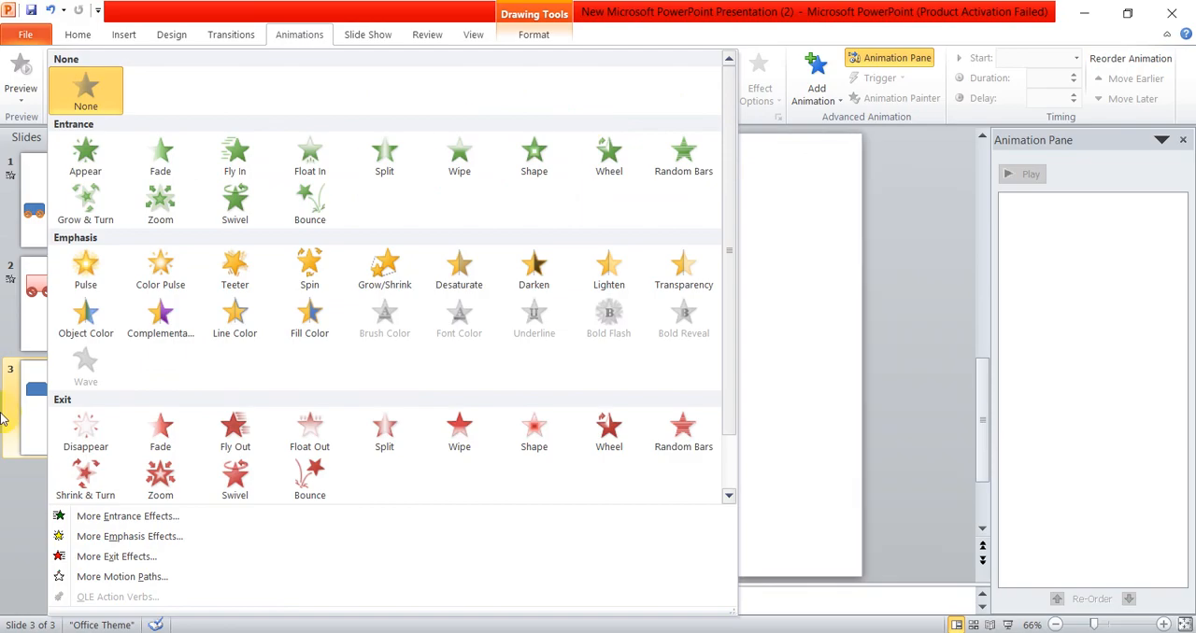
- Apply the Right motion path to the blue snipped rectangle and extend its end point close to the slide's right edge
left_click(143, 579)
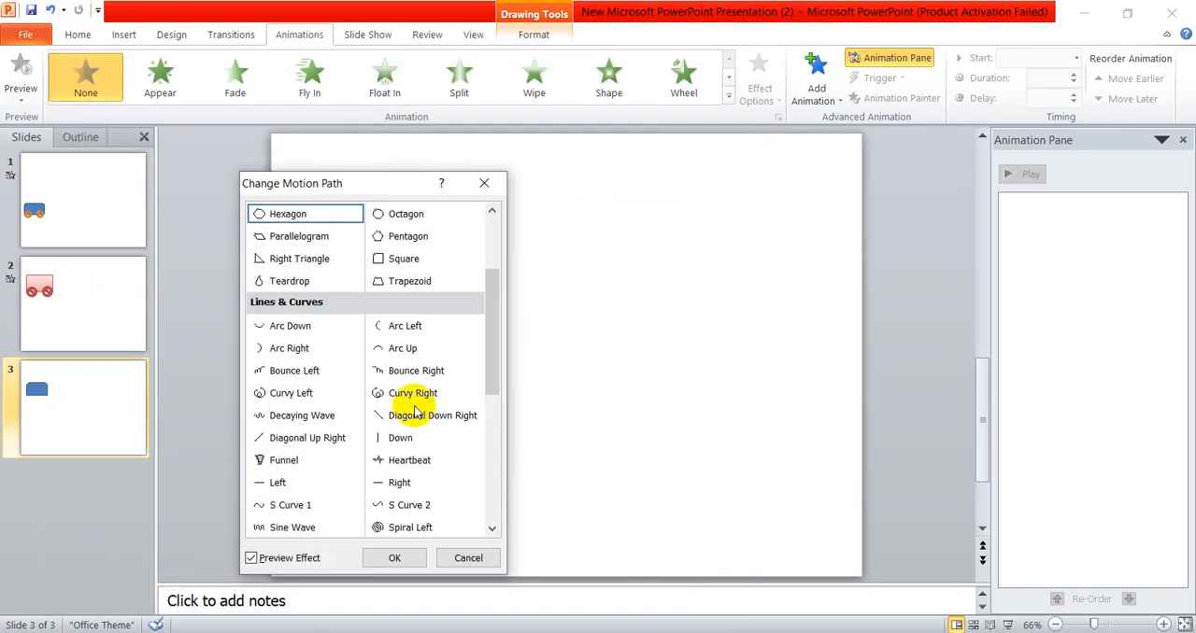
left_click_drag(372, 185, 739, 73)
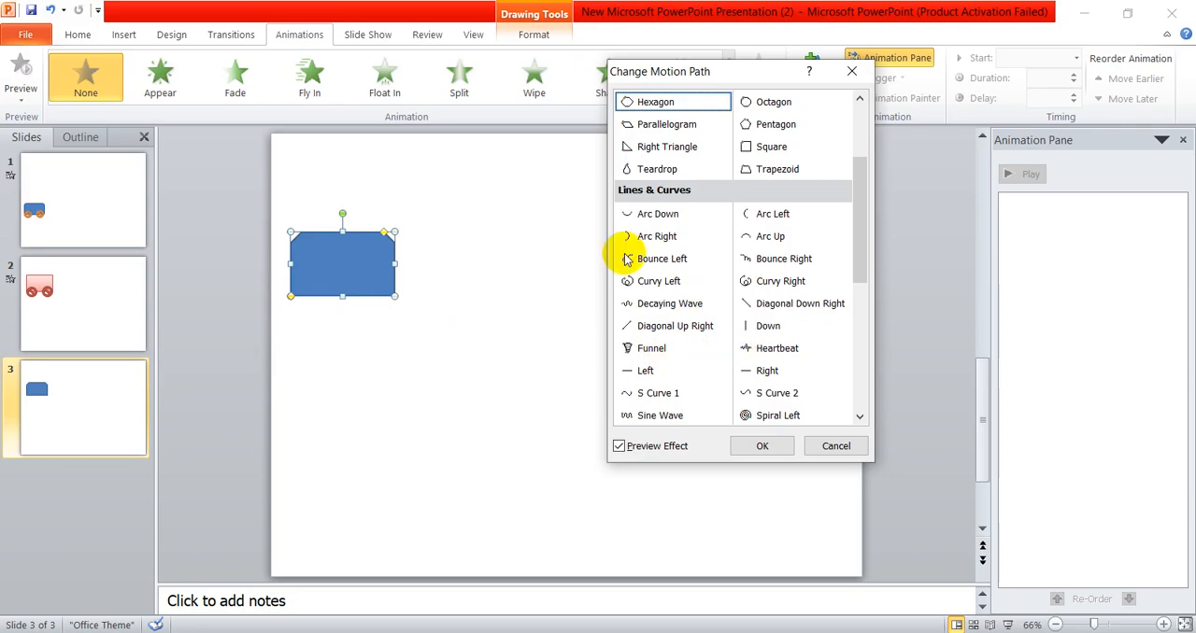
left_click(766, 371)
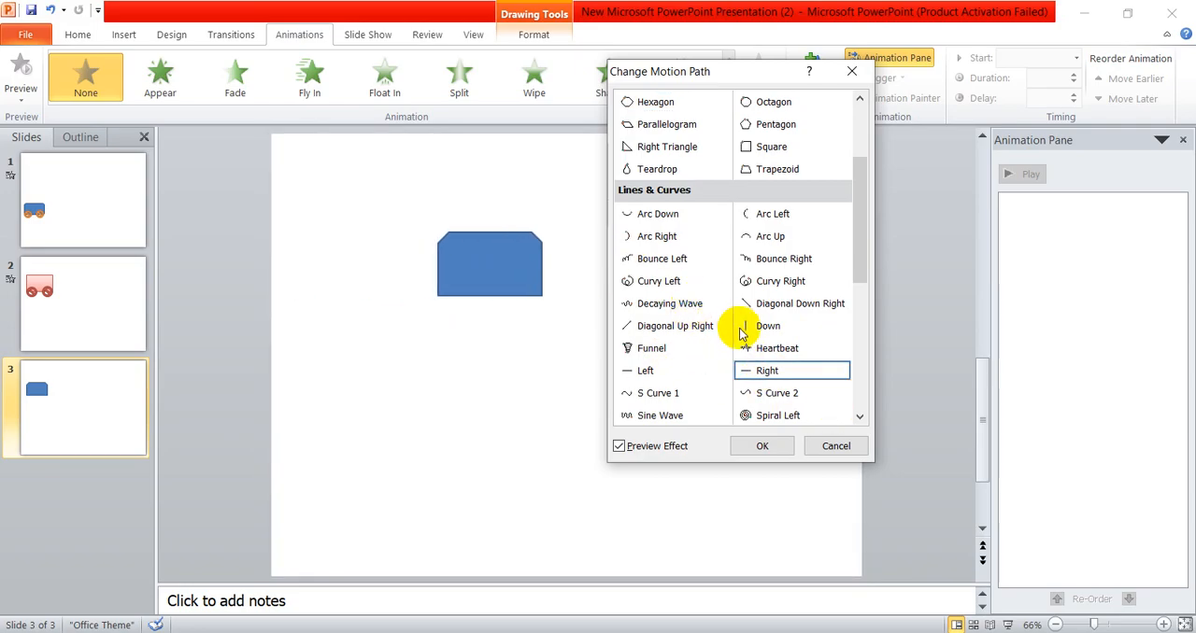
left_click(762, 445)
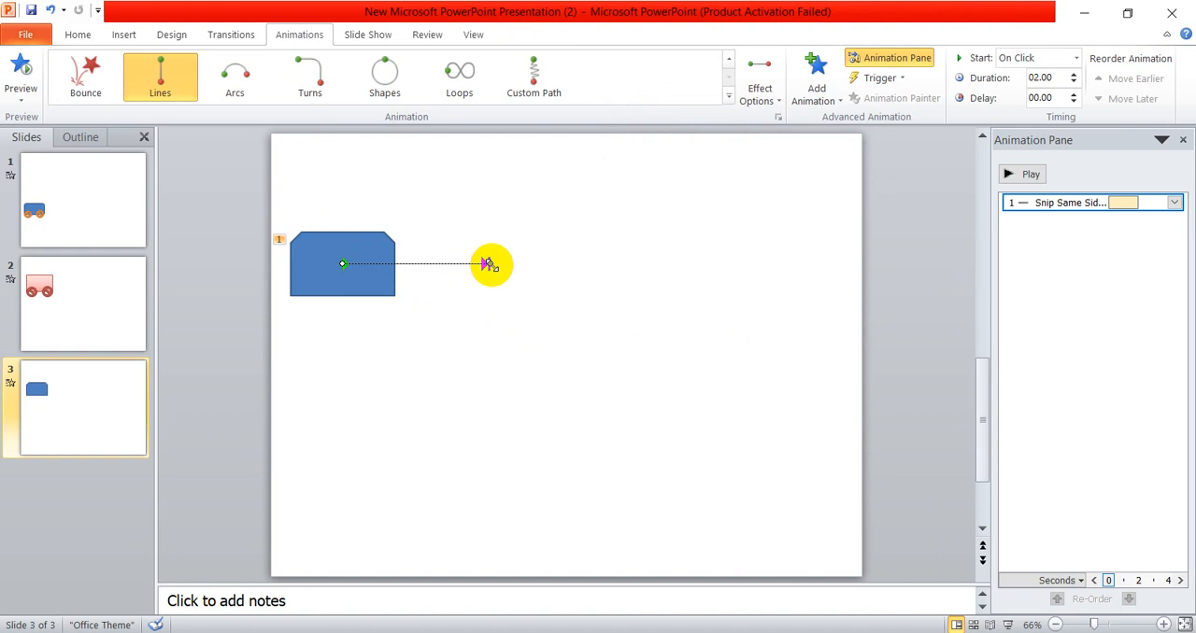
left_click_drag(487, 265, 819, 262)
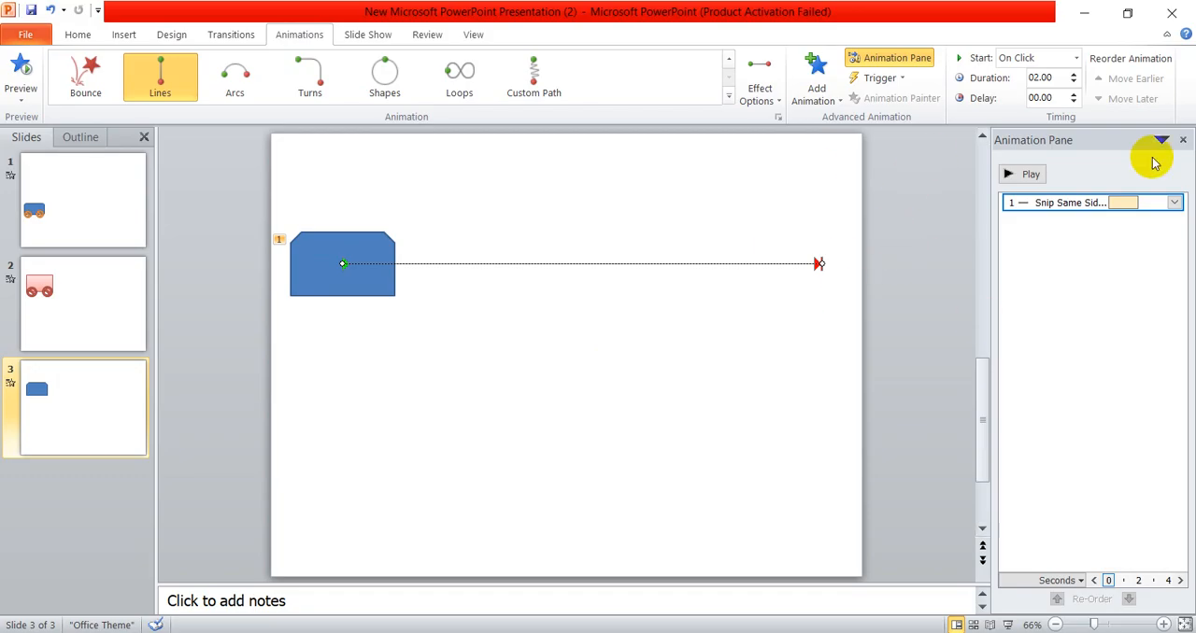
- Hide and reshow the Animation Pane and play the rectangle's motion path animation
left_click(920, 56)
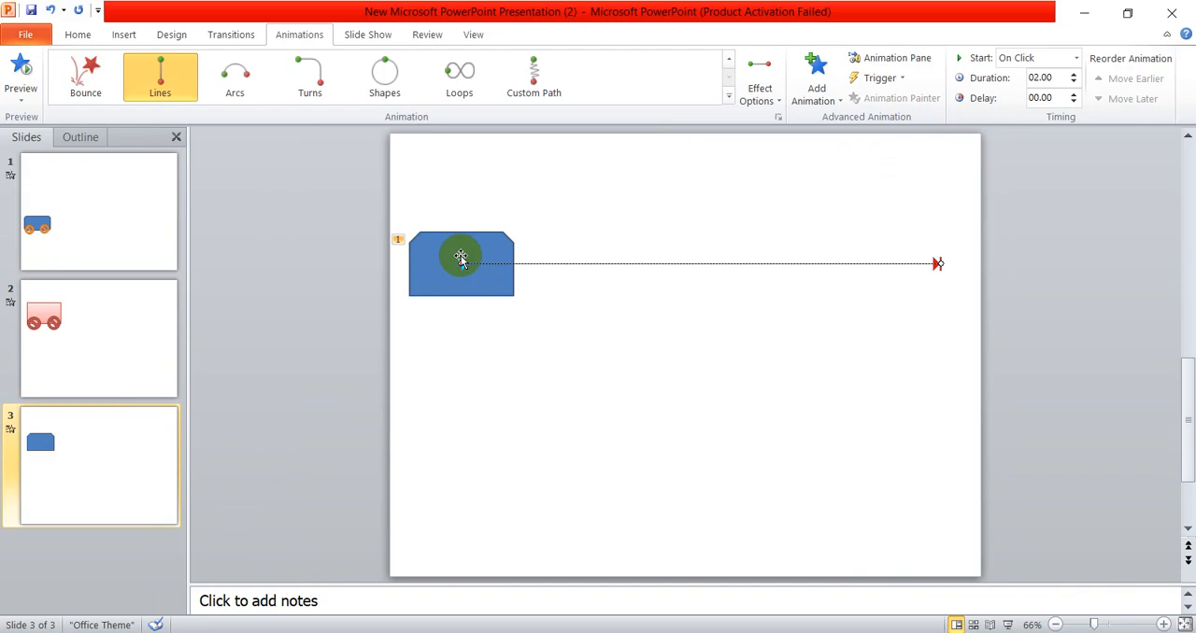
left_click(892, 59)
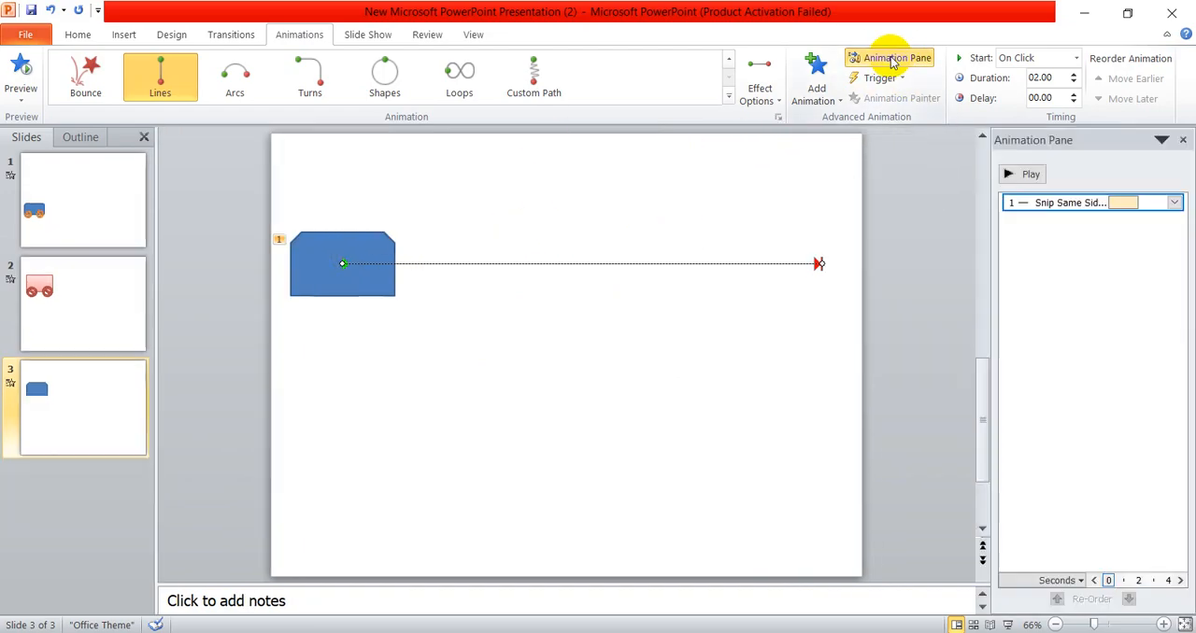
left_click(1030, 177)
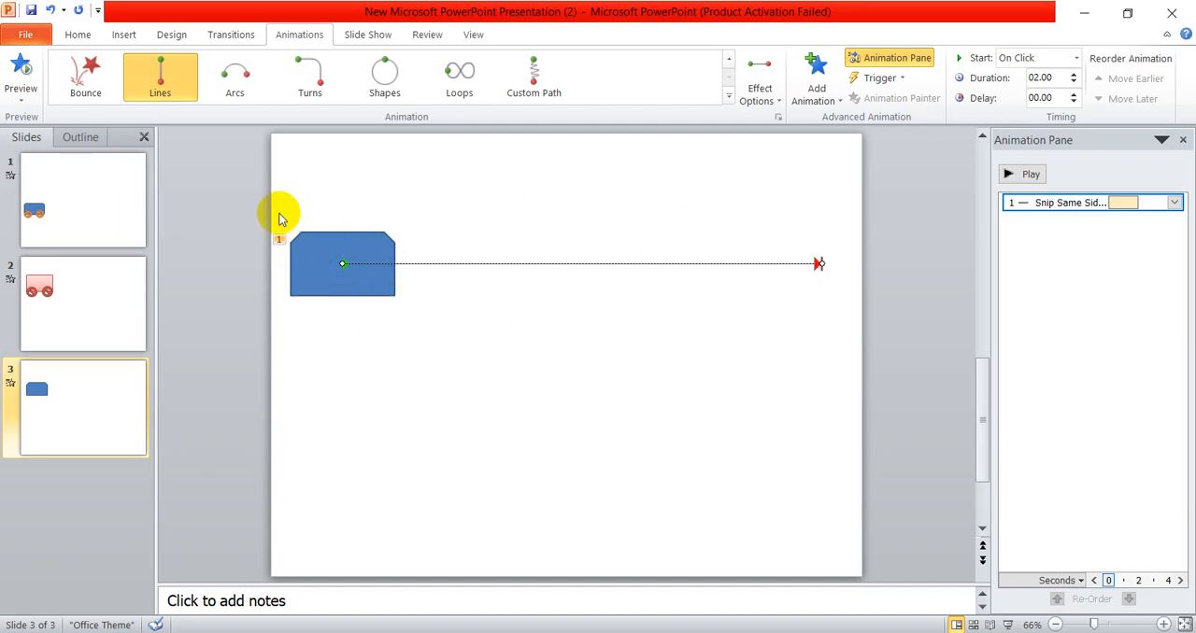
- Draw a "No" symbol shape about 0.58" wide and place it as a wheel on the rectangle's lower-left corner
left_click(126, 35)
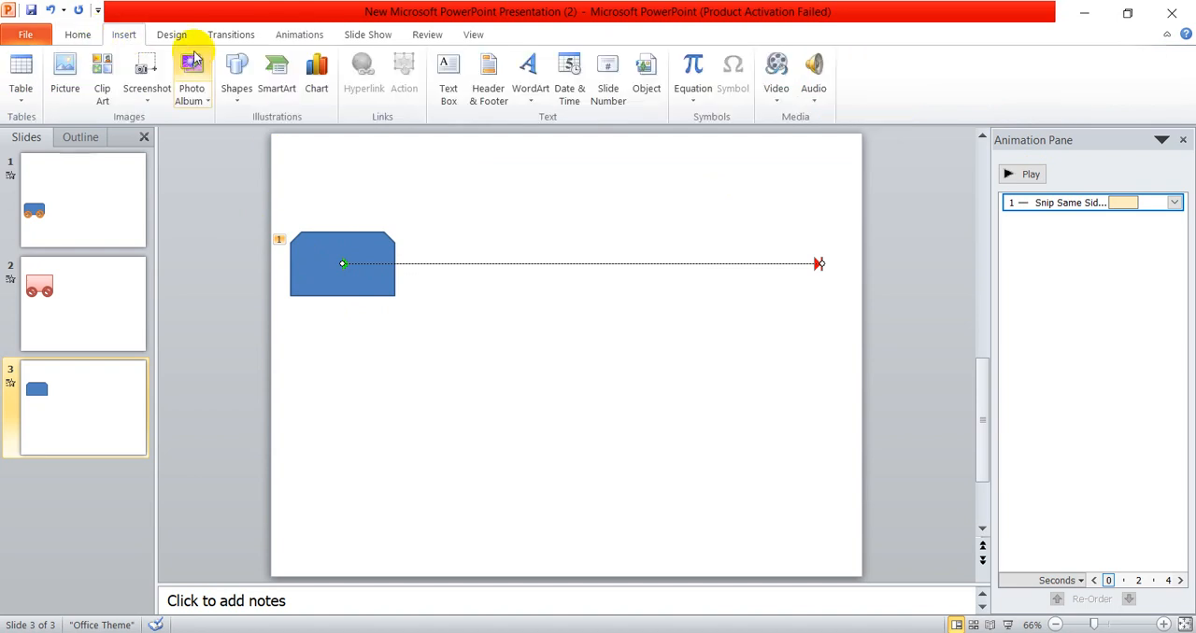
left_click(238, 110)
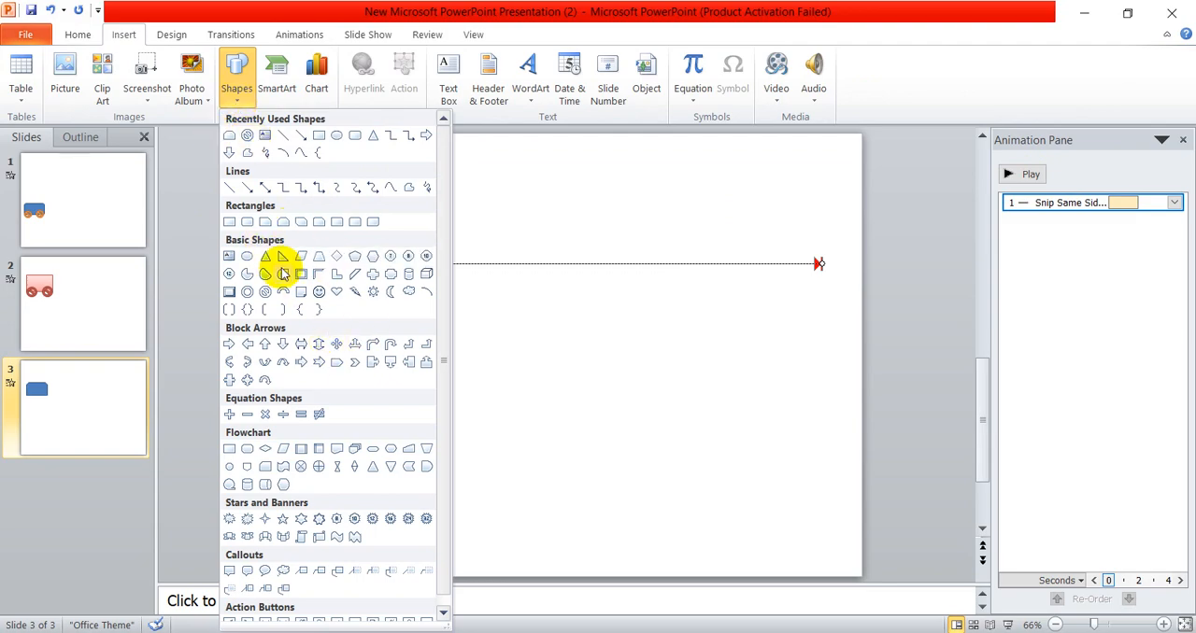
left_click(247, 136)
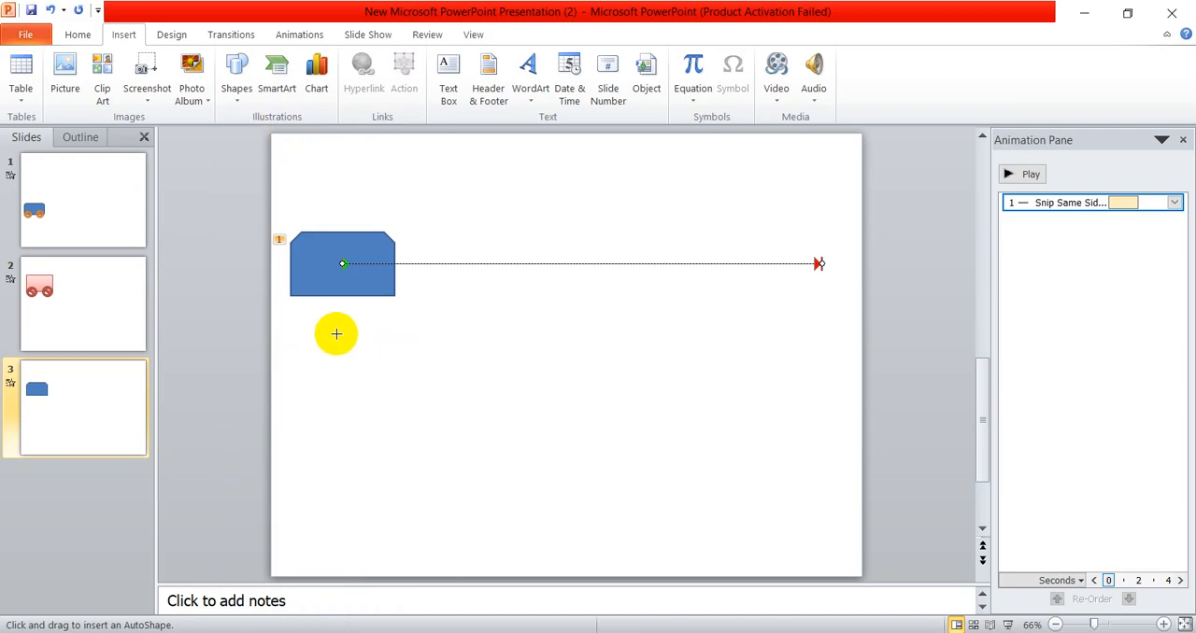
left_click_drag(349, 342, 371, 361)
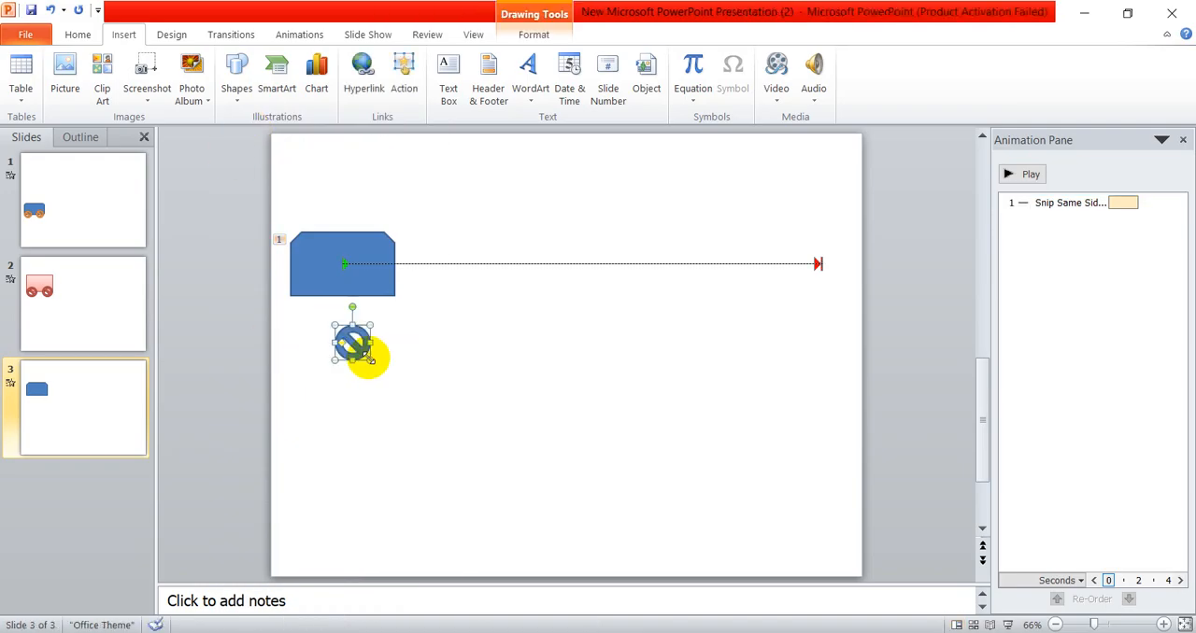
scroll(351, 421, "up", 6)
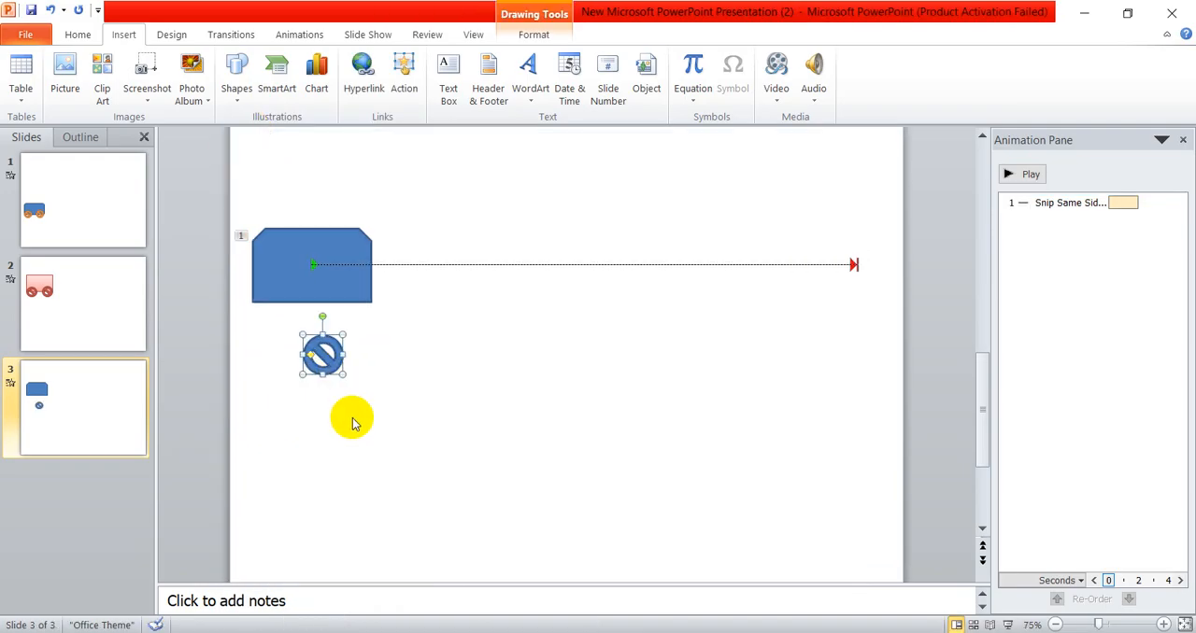
scroll(352, 422, "up", 1)
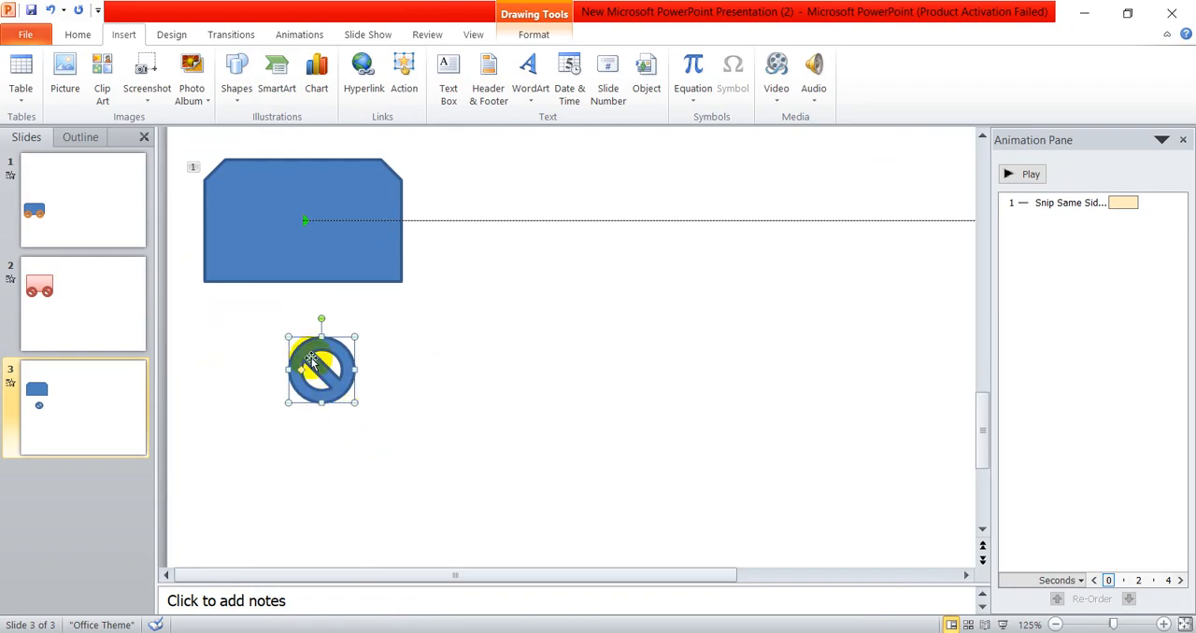
left_click_drag(317, 360, 260, 286)
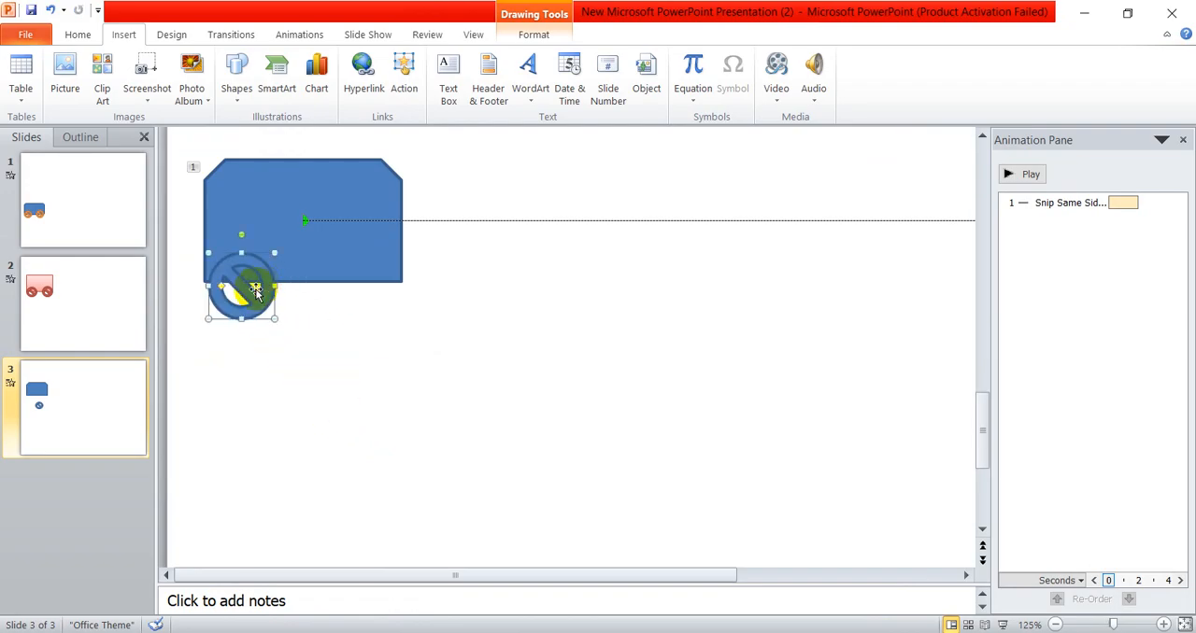
- Apply the glossy purple shape style from the last row of theme styles to the "No" symbol wheel
left_click(537, 35)
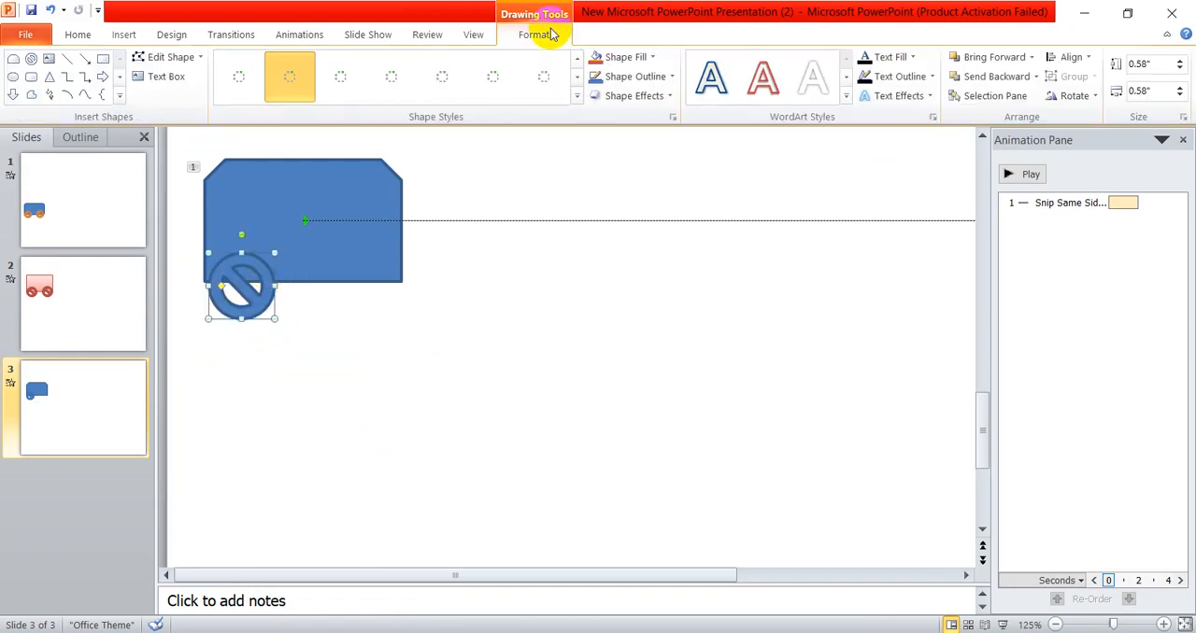
left_click(576, 96)
left_click(541, 234)
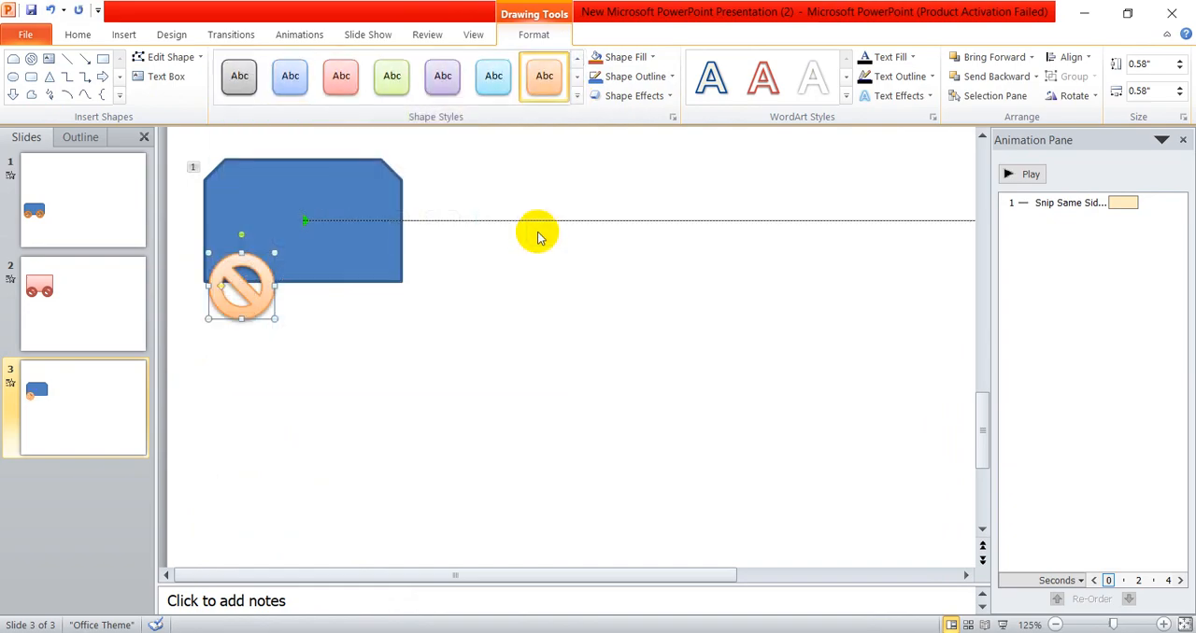
left_click(576, 95)
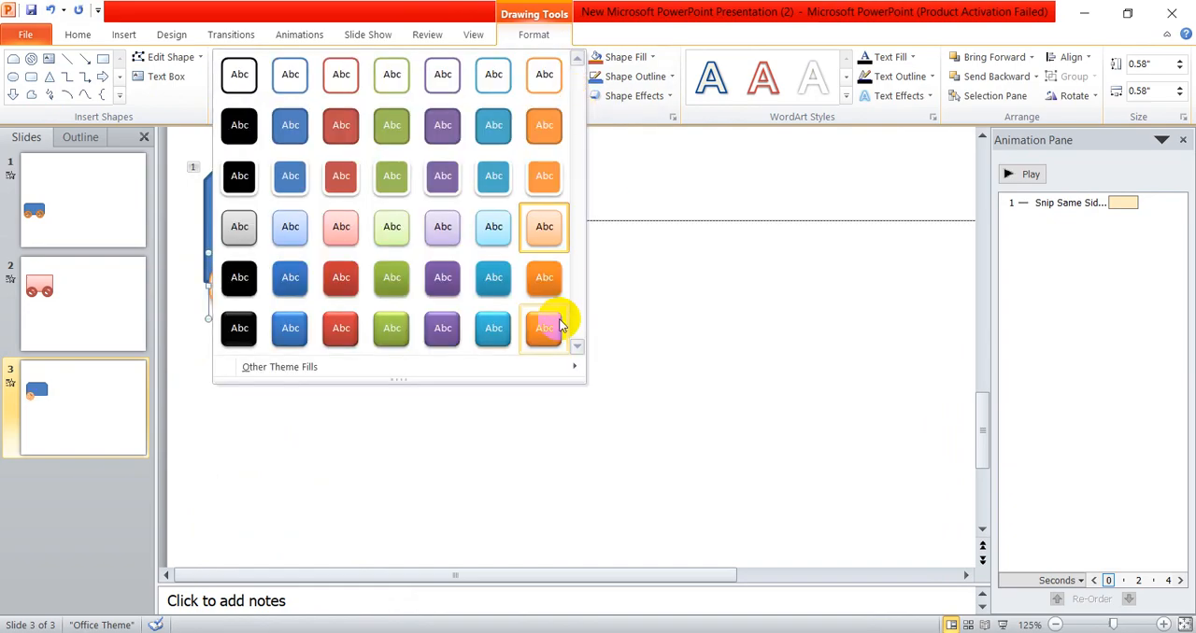
left_click(442, 328)
left_click(318, 331)
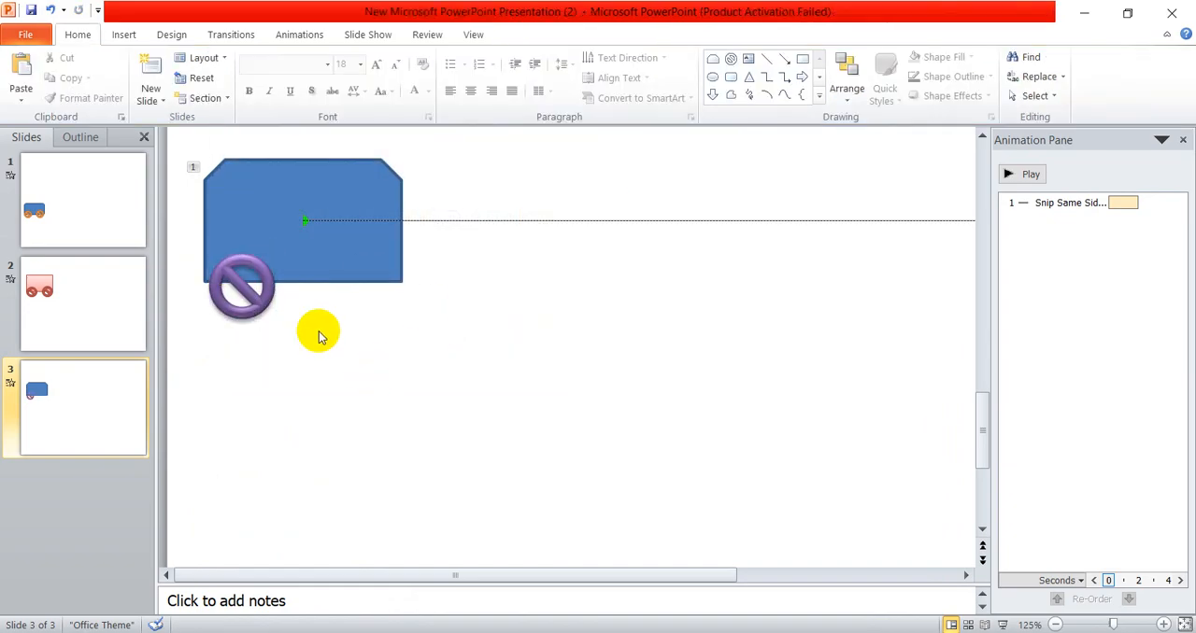
left_click(249, 297)
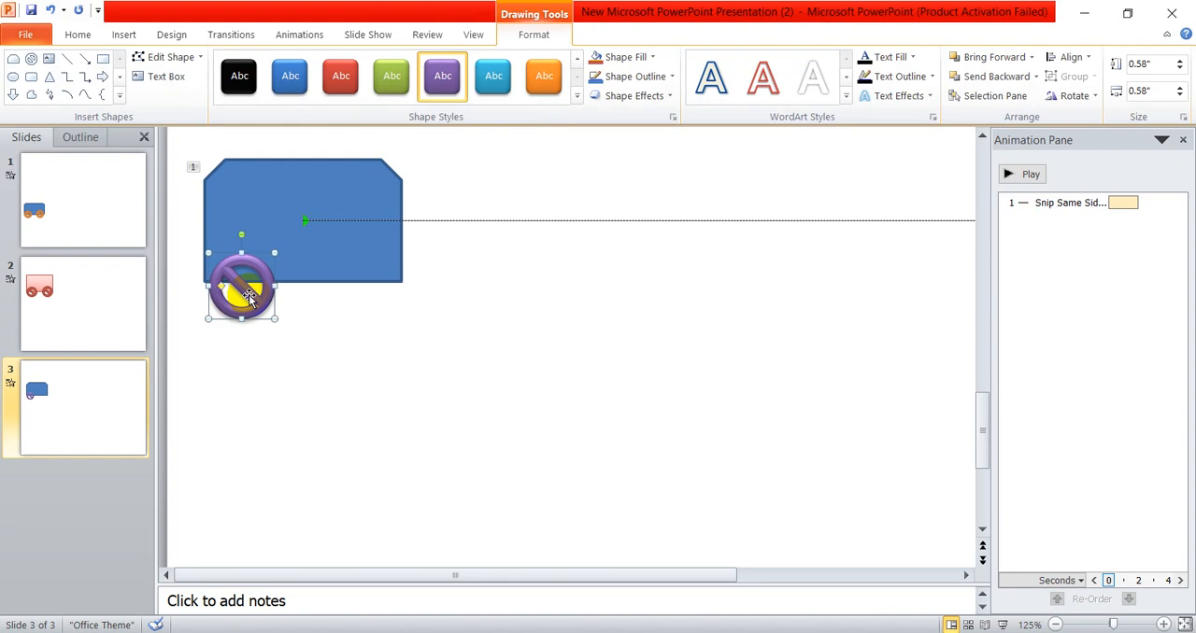
left_click(400, 346)
left_click(280, 187)
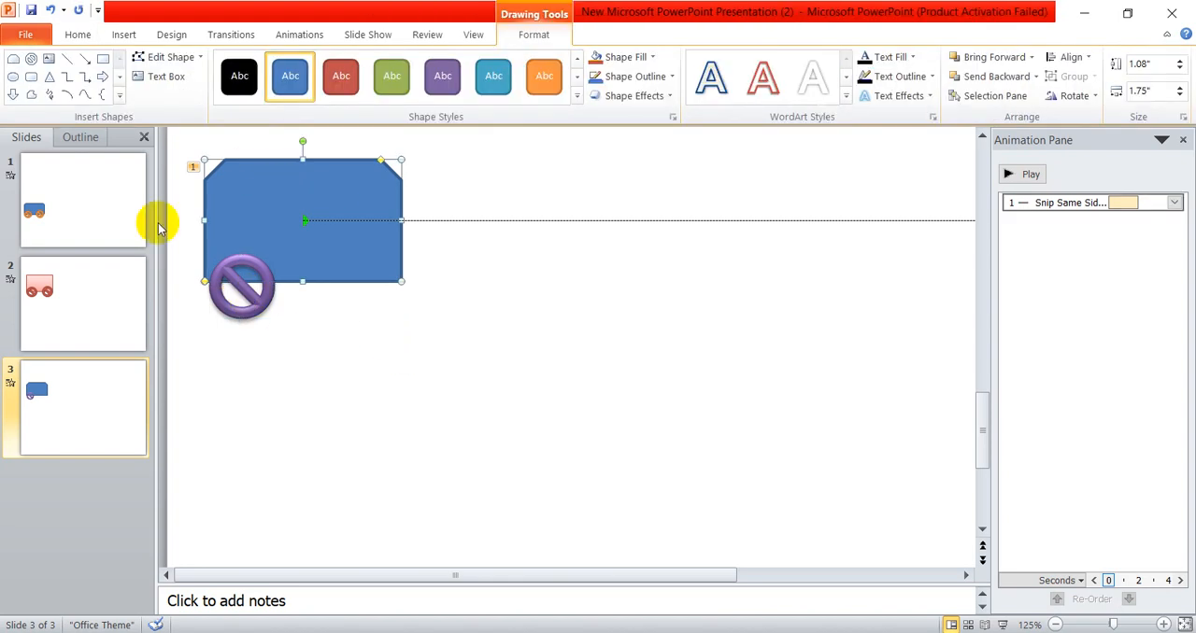
left_click(238, 289)
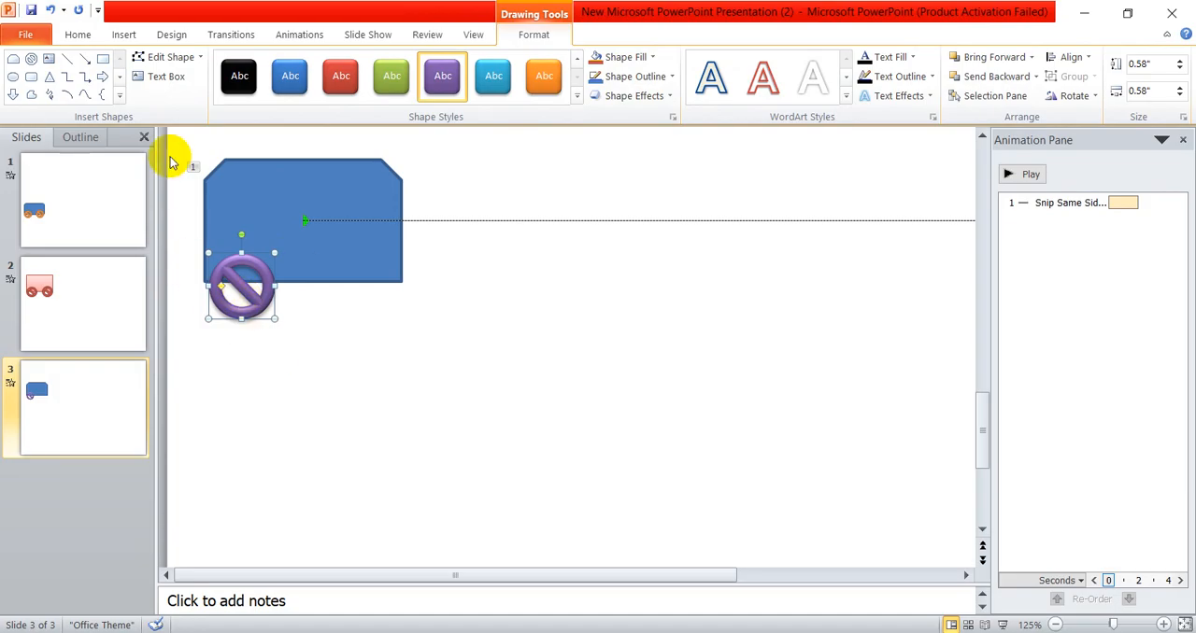
- Copy the blue rectangle's motion path animation to the purple wheel with the Animation Painter
left_click(312, 36)
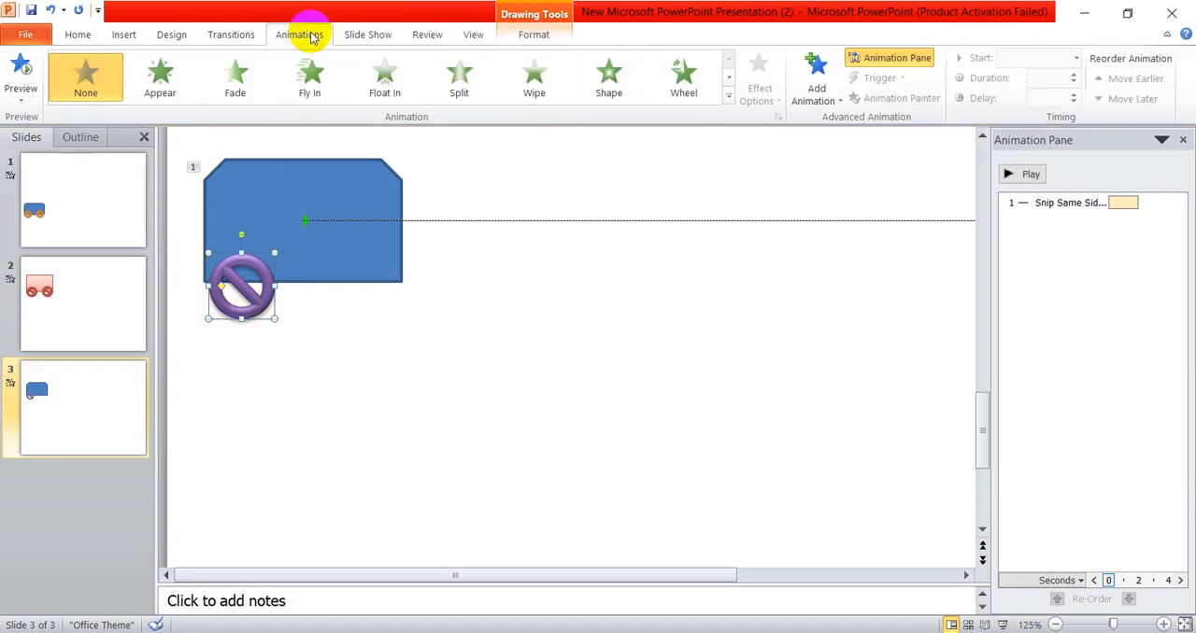
left_click(302, 170)
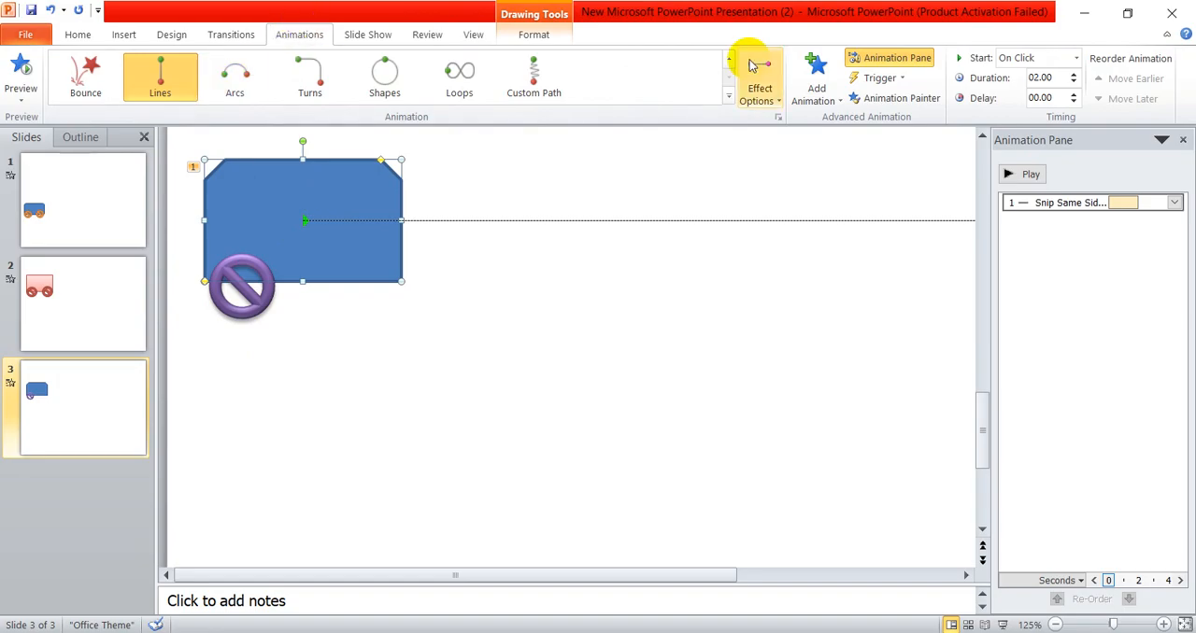
left_click(902, 106)
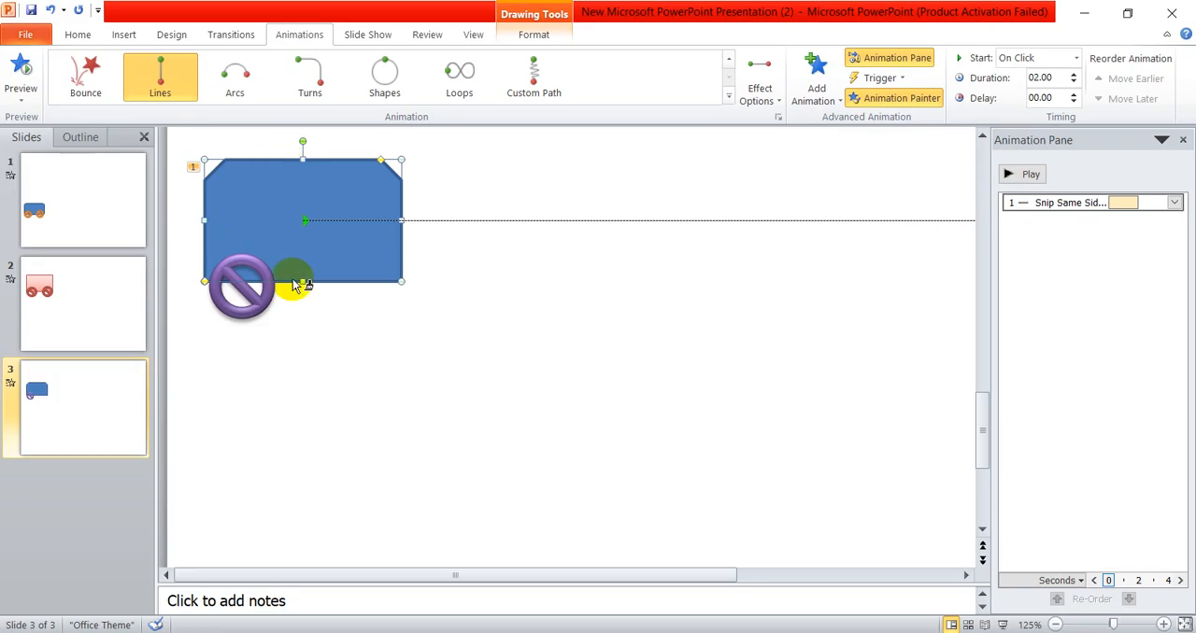
left_click(250, 313)
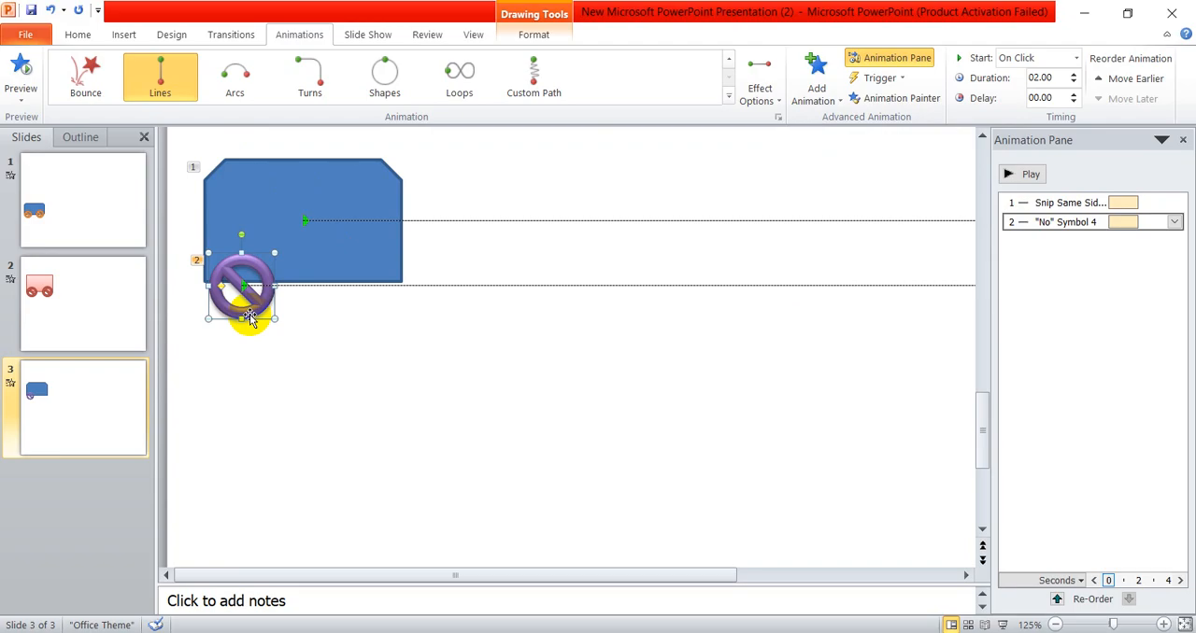
- Set the wheel's animation to start With Previous and play the slide's animations
left_click(1023, 60)
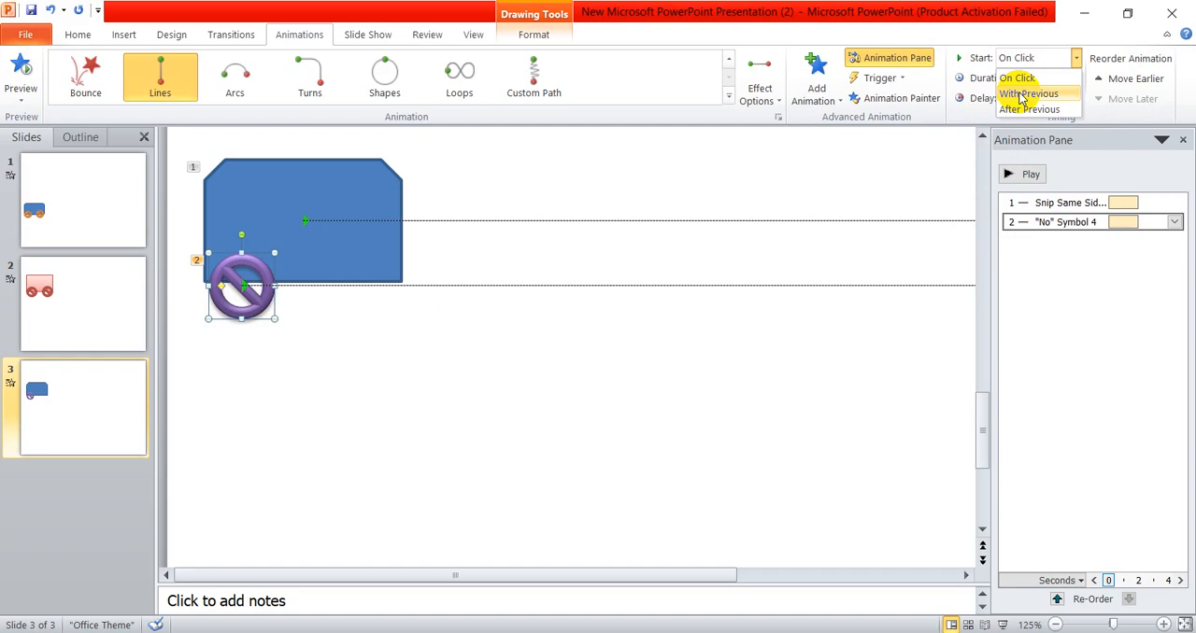
left_click(1021, 95)
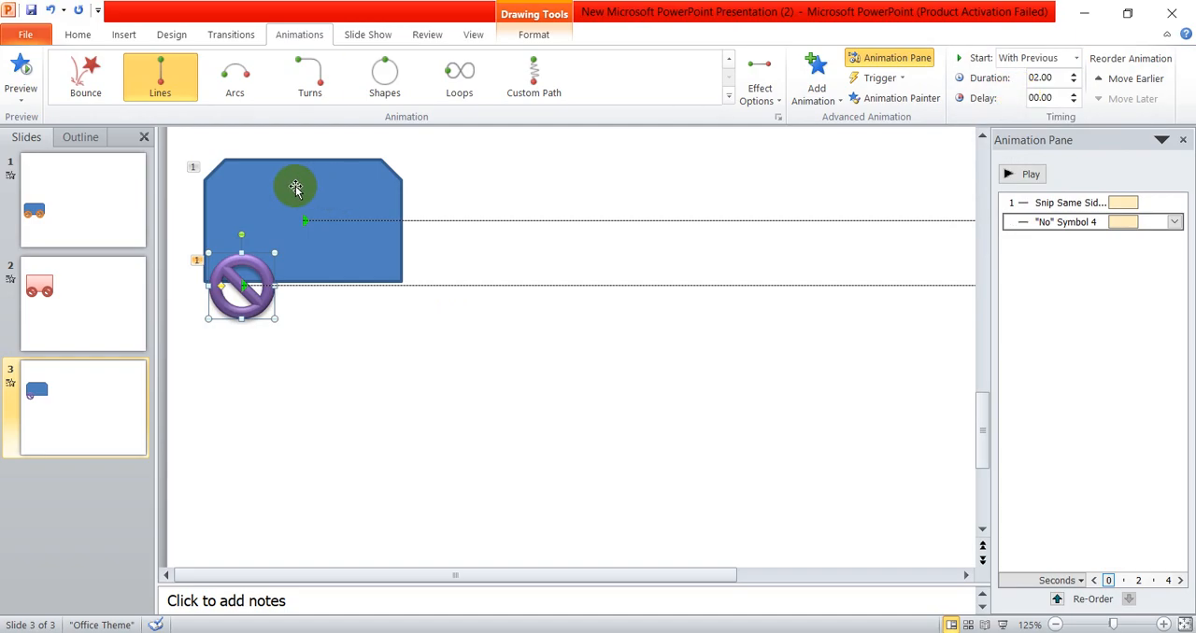
left_click(1023, 173)
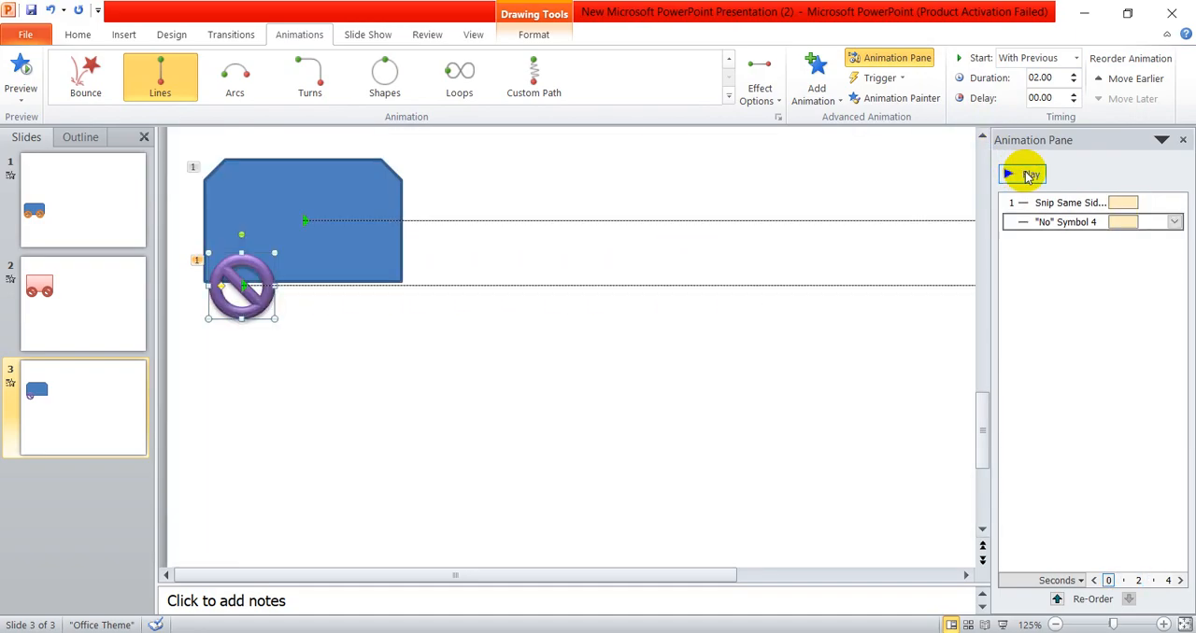
left_click(725, 378)
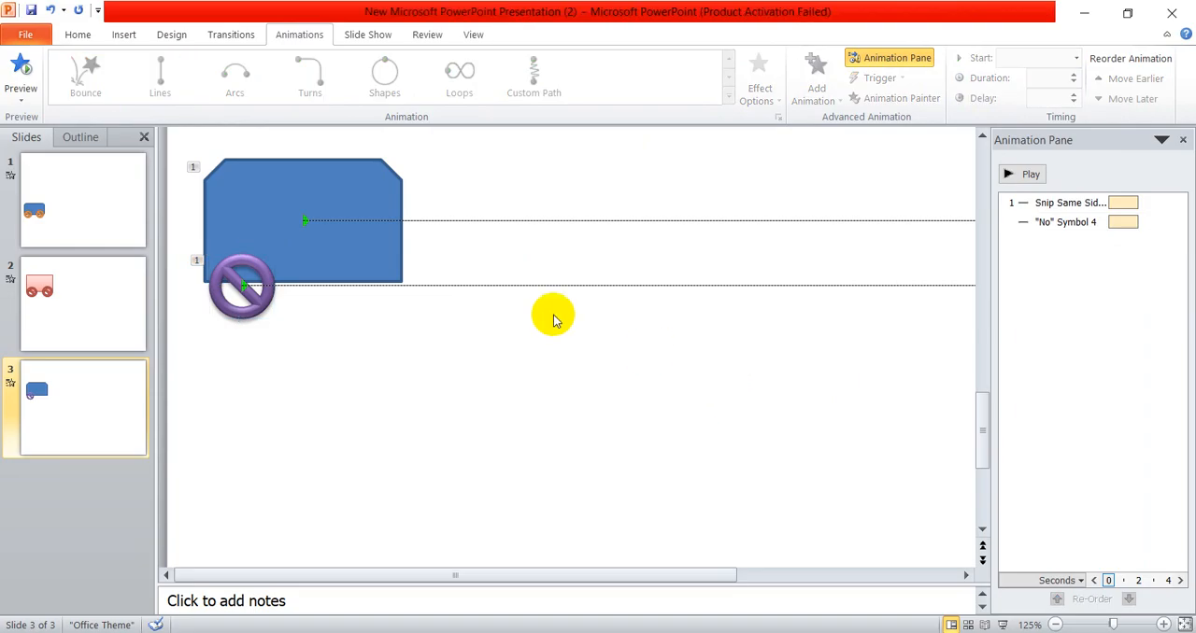
- Add a Spin emphasis effect to the purple "No" symbol wheel in addition to its existing motion path
left_click(264, 302)
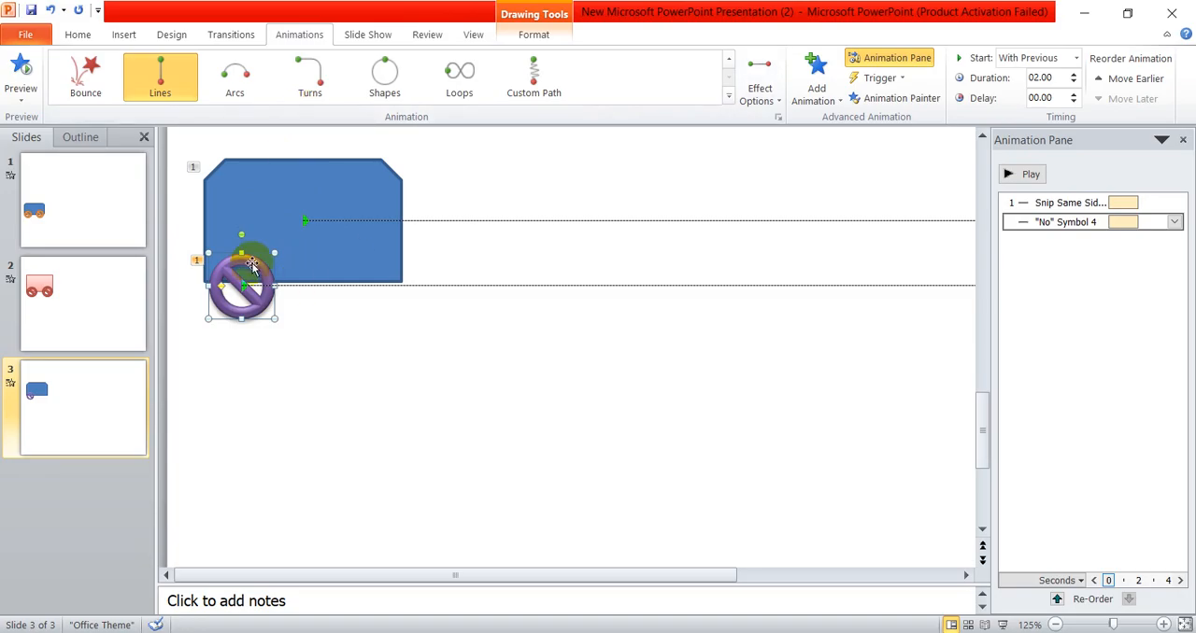
left_click(729, 97)
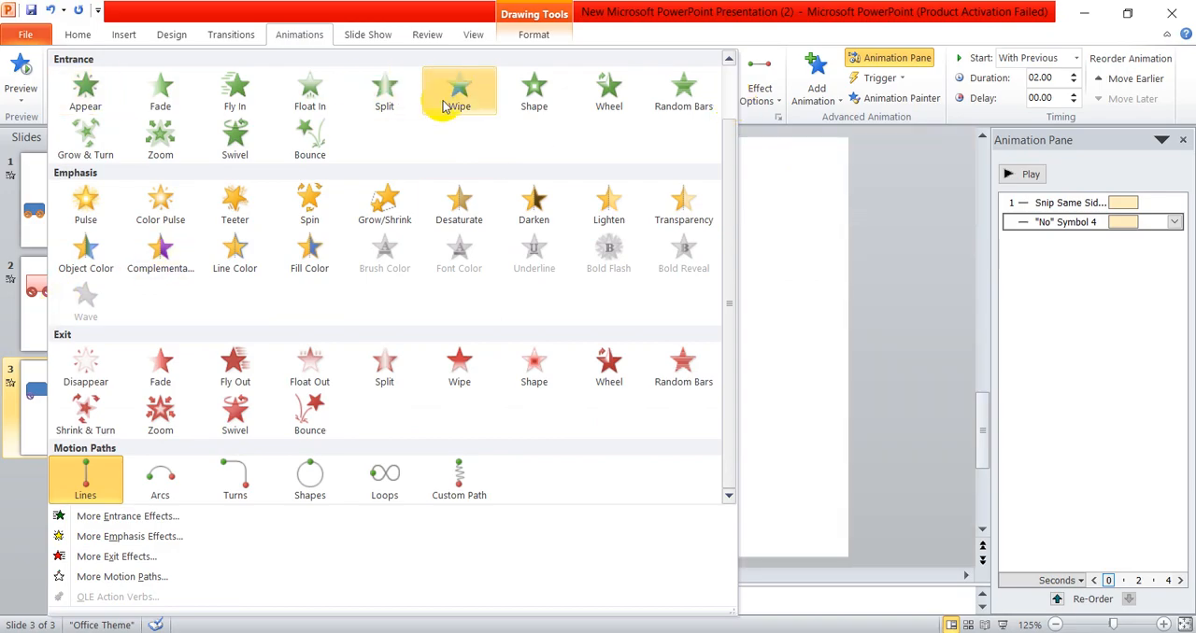
scroll(318, 407, "up", 1)
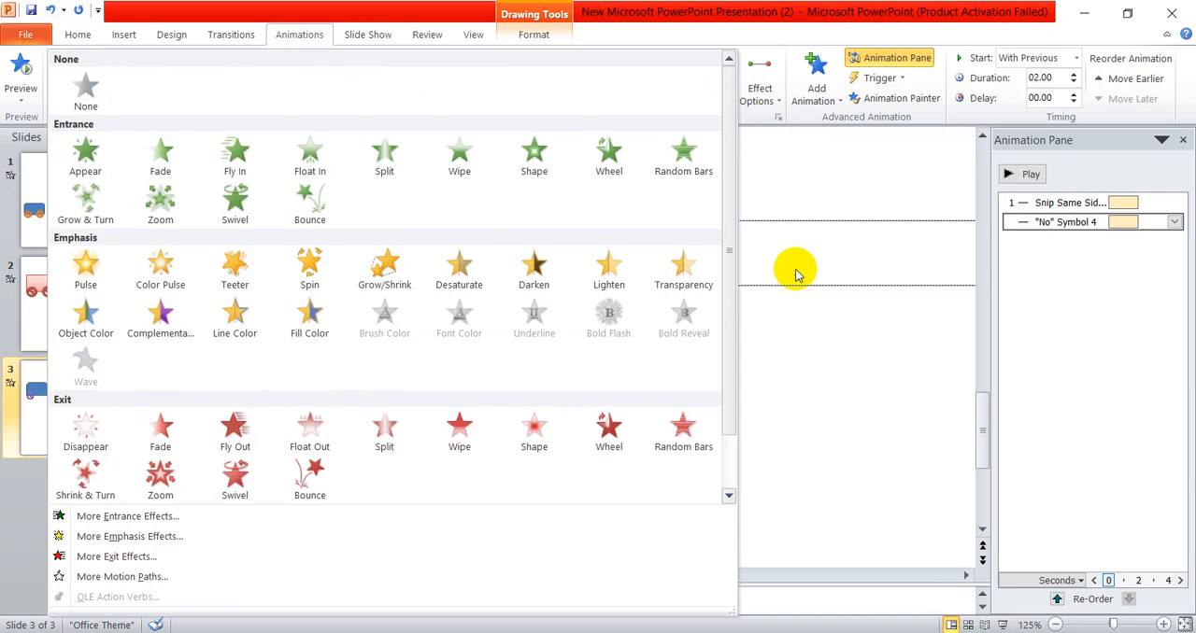
left_click(827, 173)
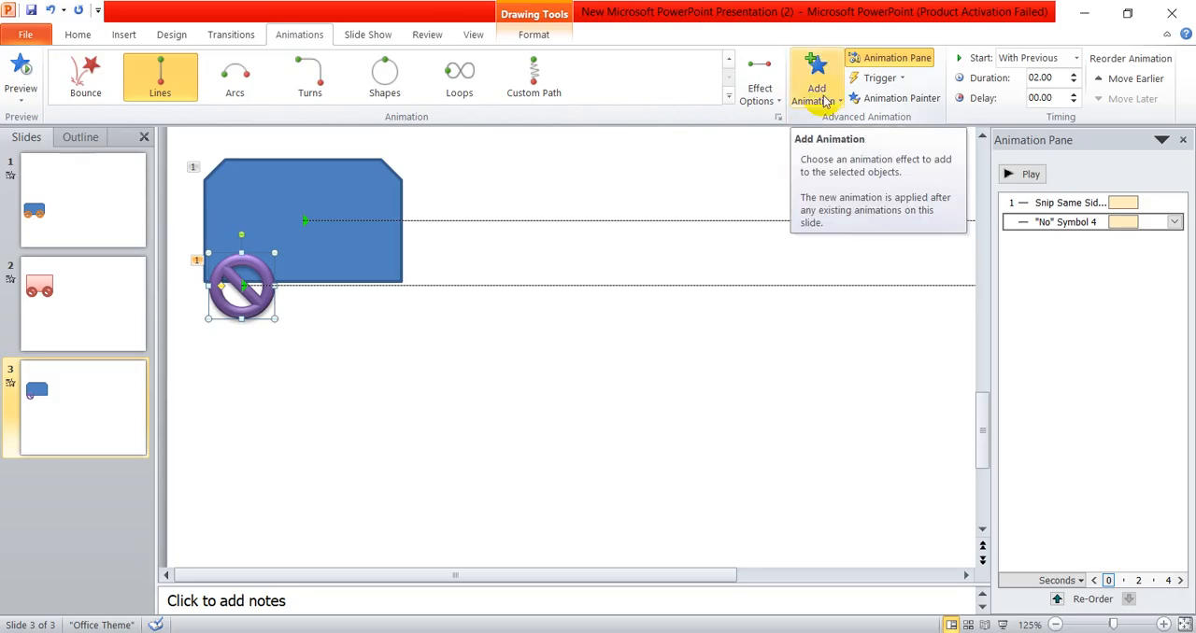
left_click(816, 93)
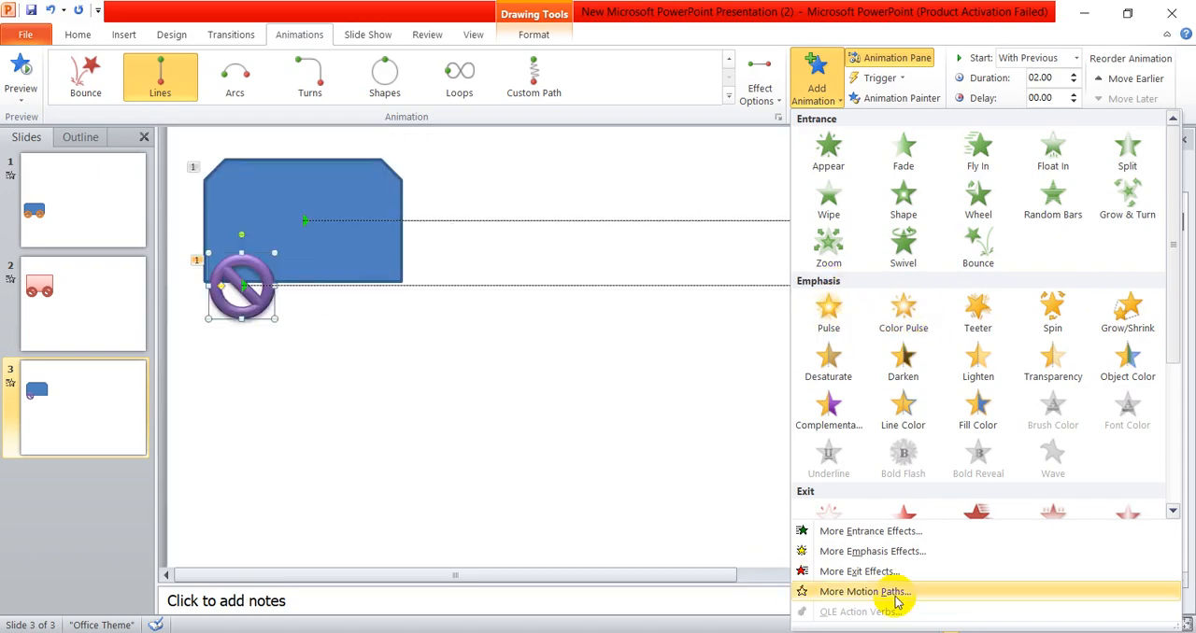
left_click(888, 553)
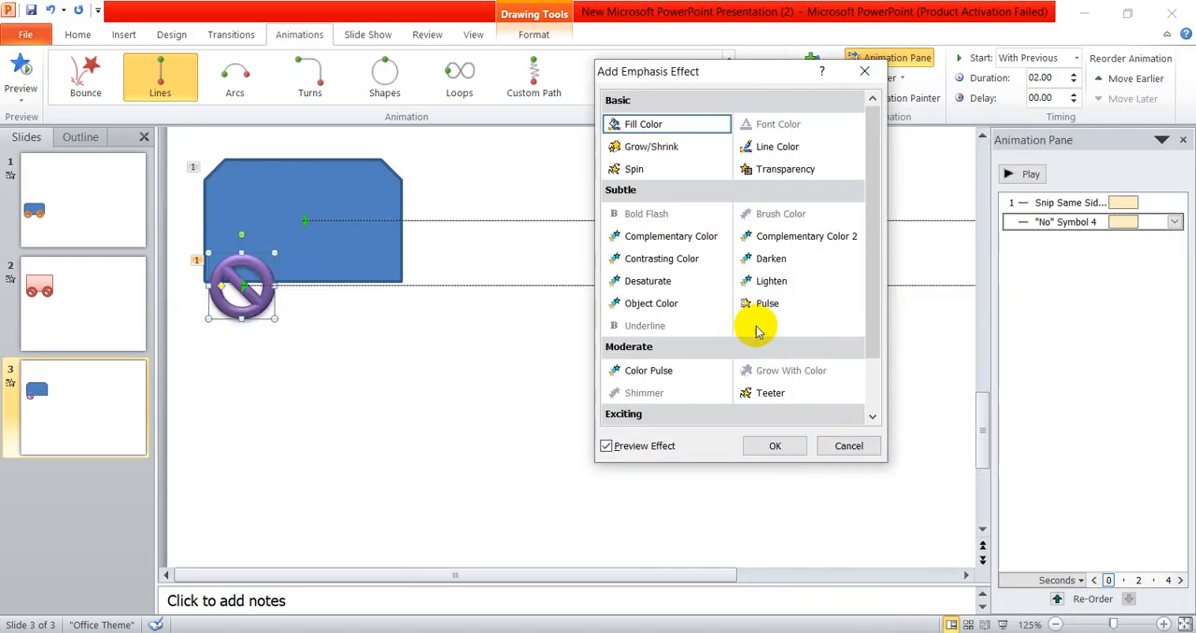
left_click(631, 170)
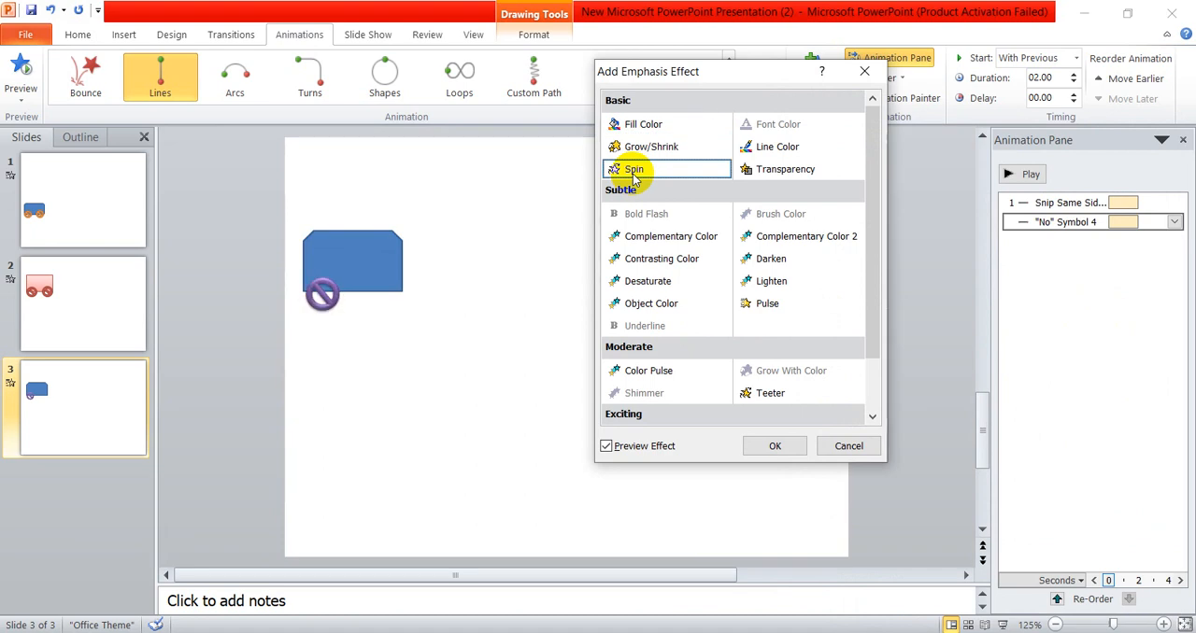
left_click(767, 447)
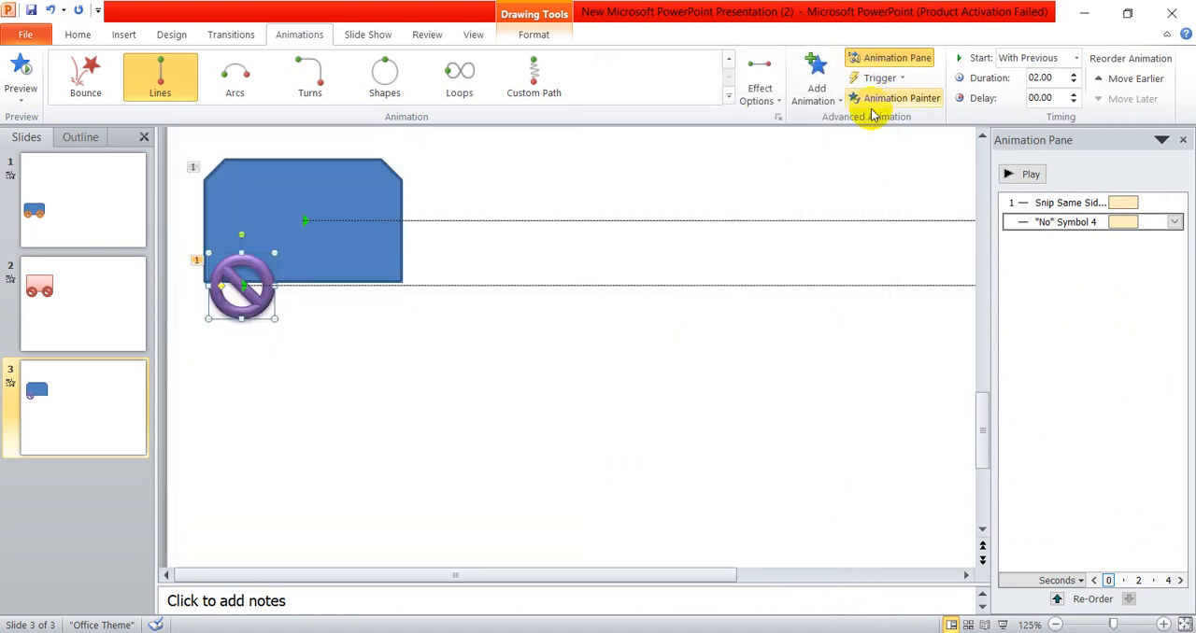
left_click(815, 86)
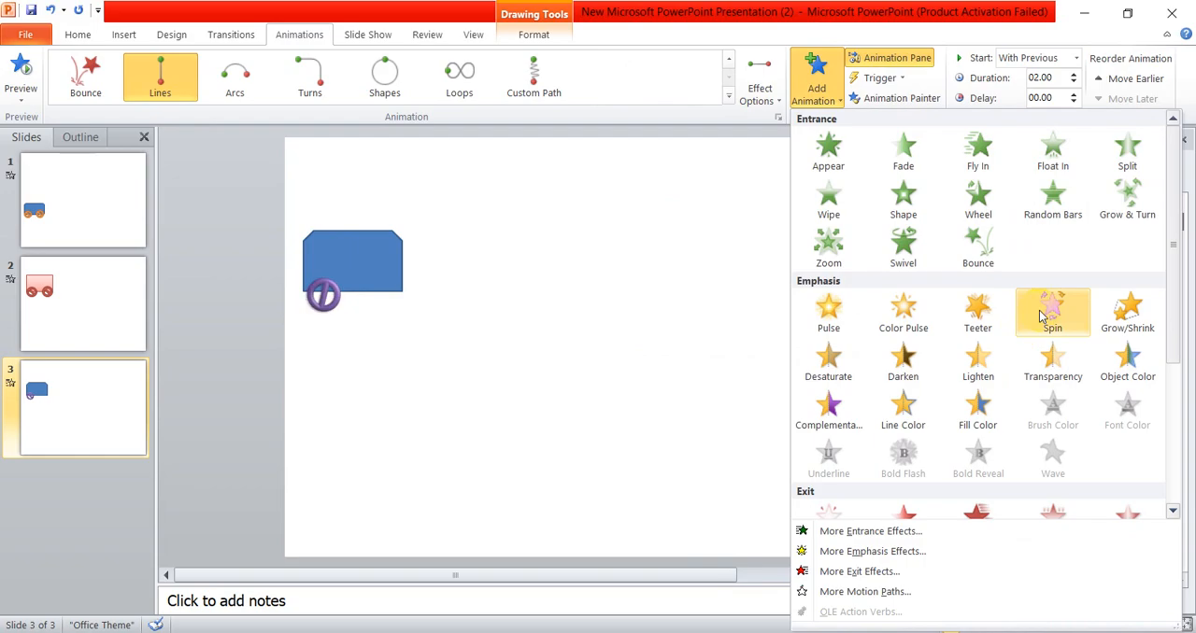
left_click(1042, 318)
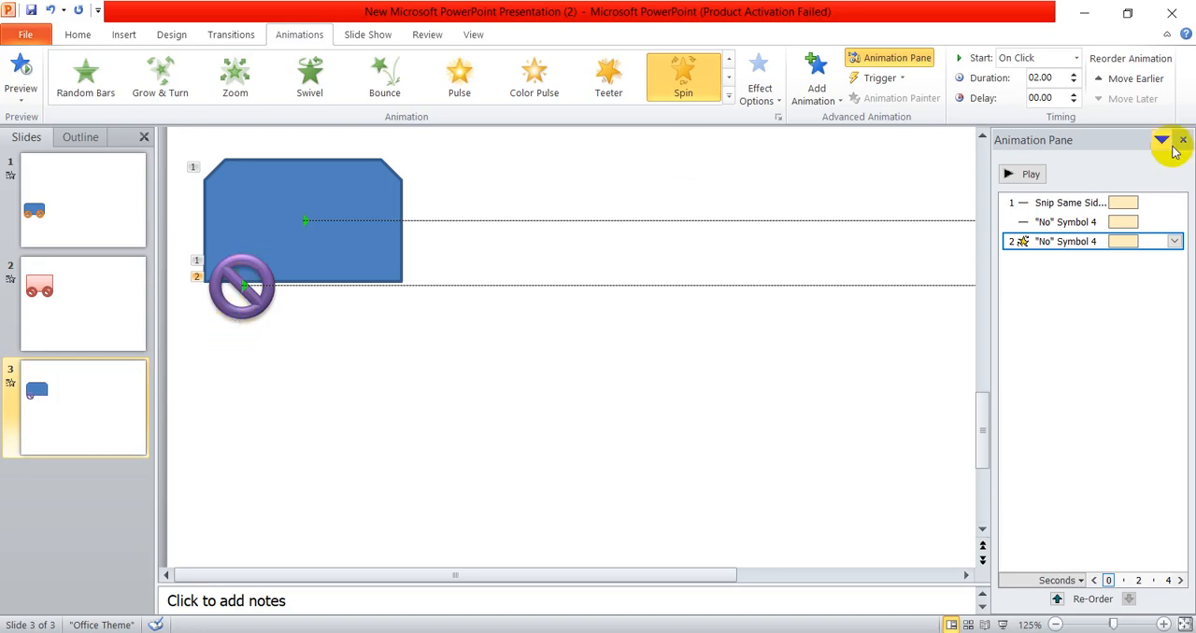
- Set the wheel's Spin effect to start With Previous and play the slide's animations
left_click(1033, 62)
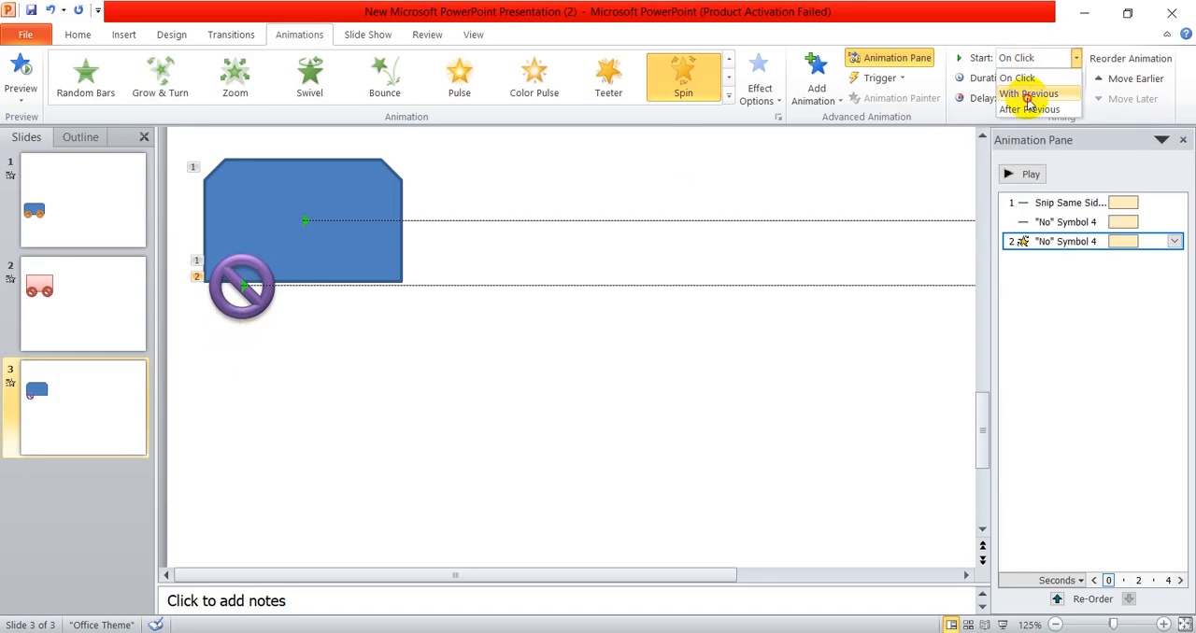
left_click(1028, 95)
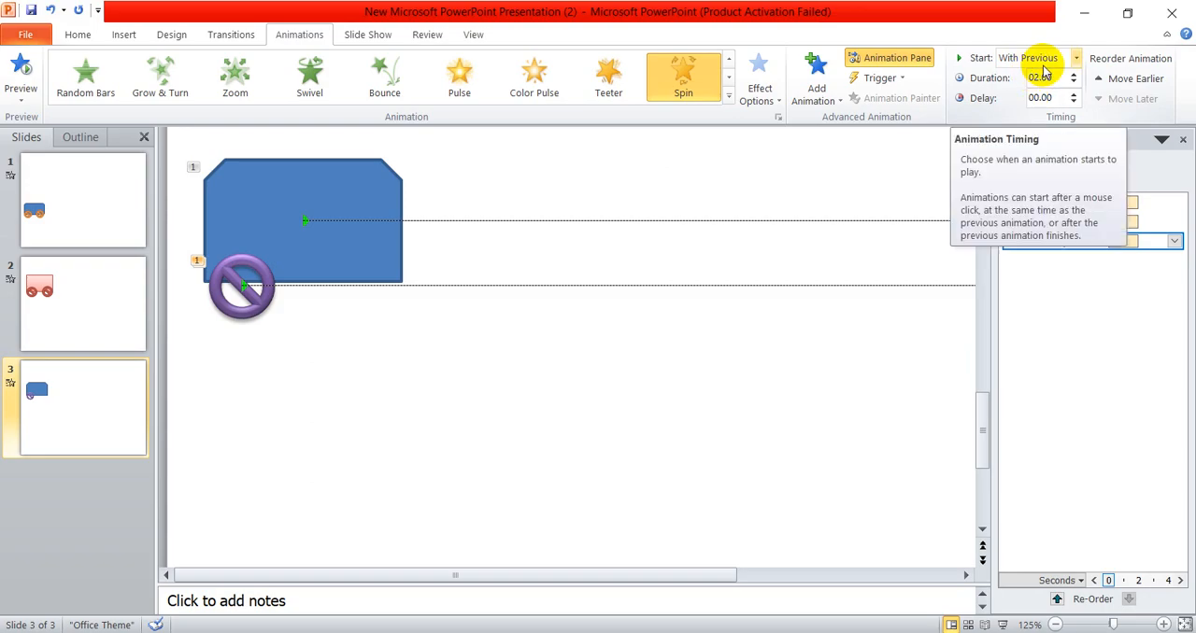
left_click(1022, 175)
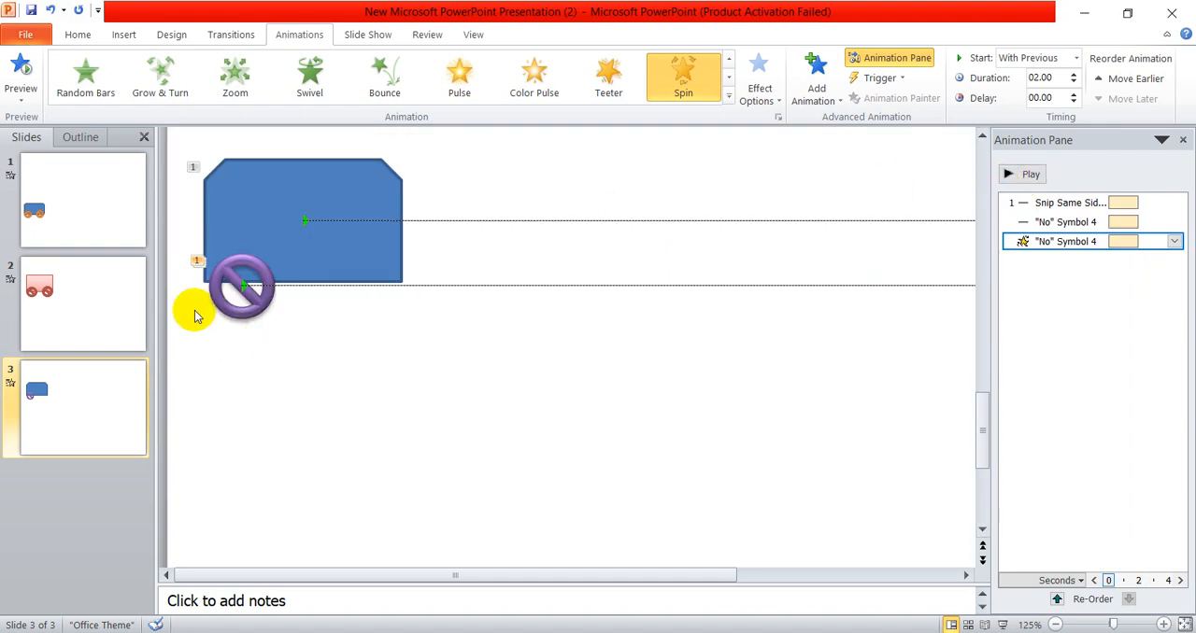
- Duplicate the animated purple wheel and place the copy level with it at the blue rectangle's lower-right corner
scroll(213, 320, "up", 1)
scroll(233, 343, "down", 3)
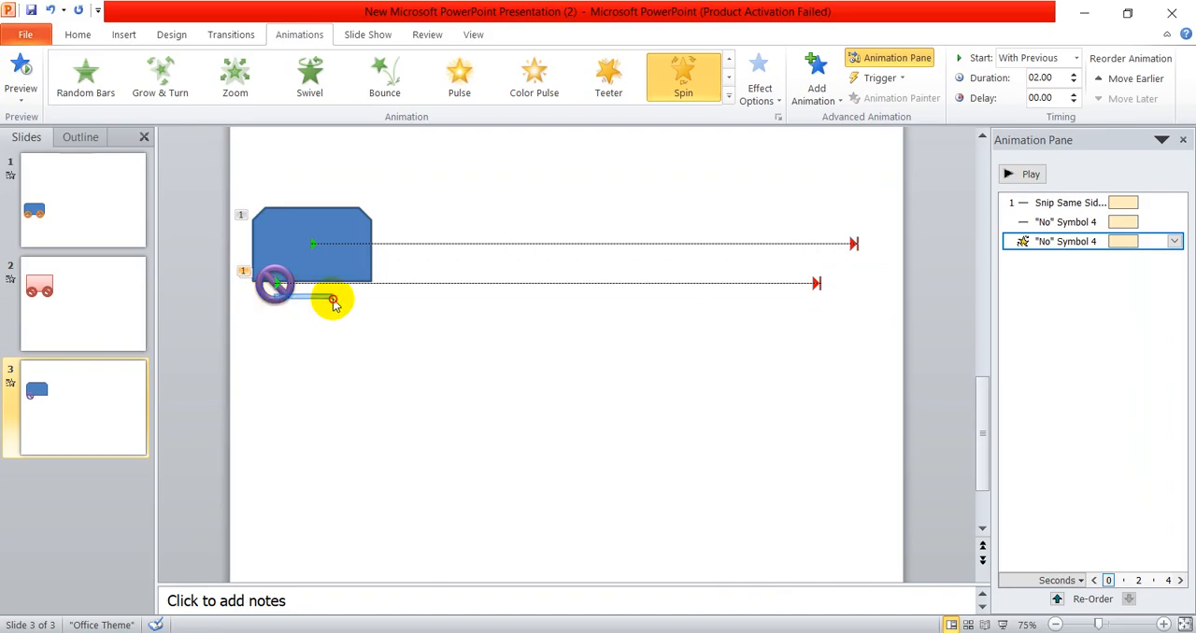
left_click(281, 290)
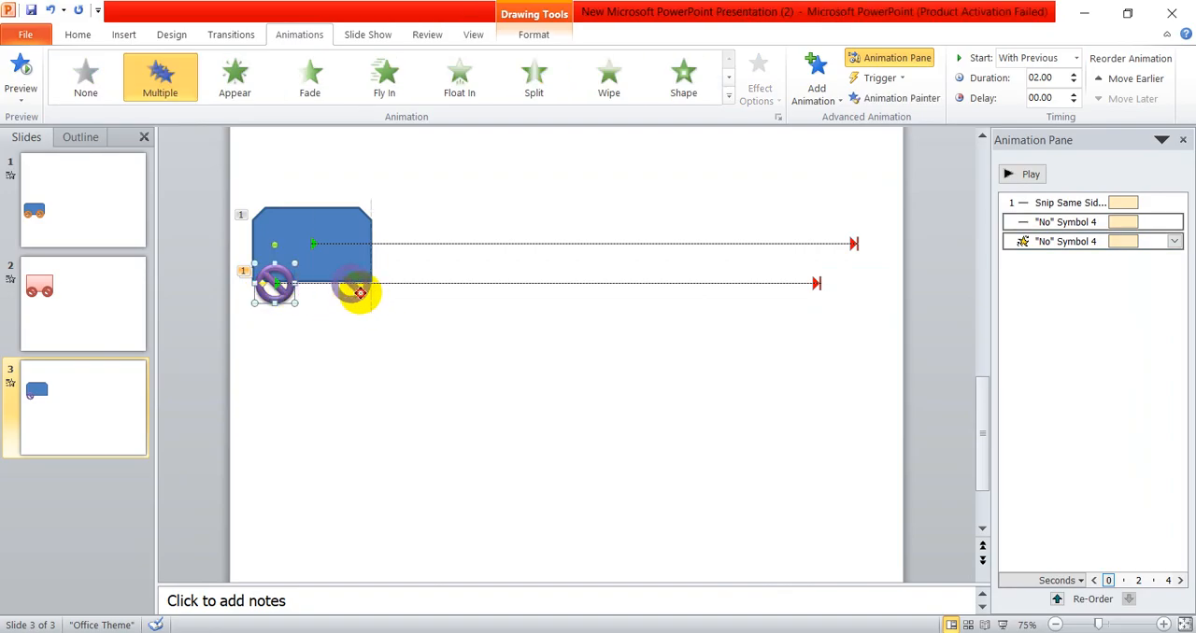
left_click_drag(353, 291, 351, 288)
left_click(467, 373)
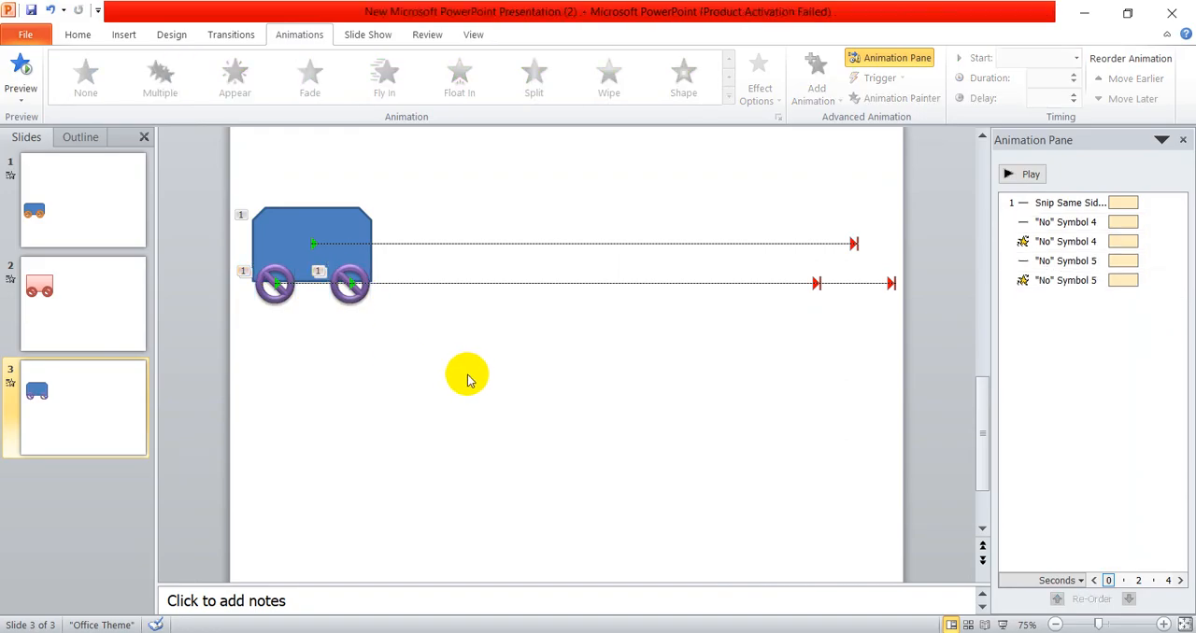
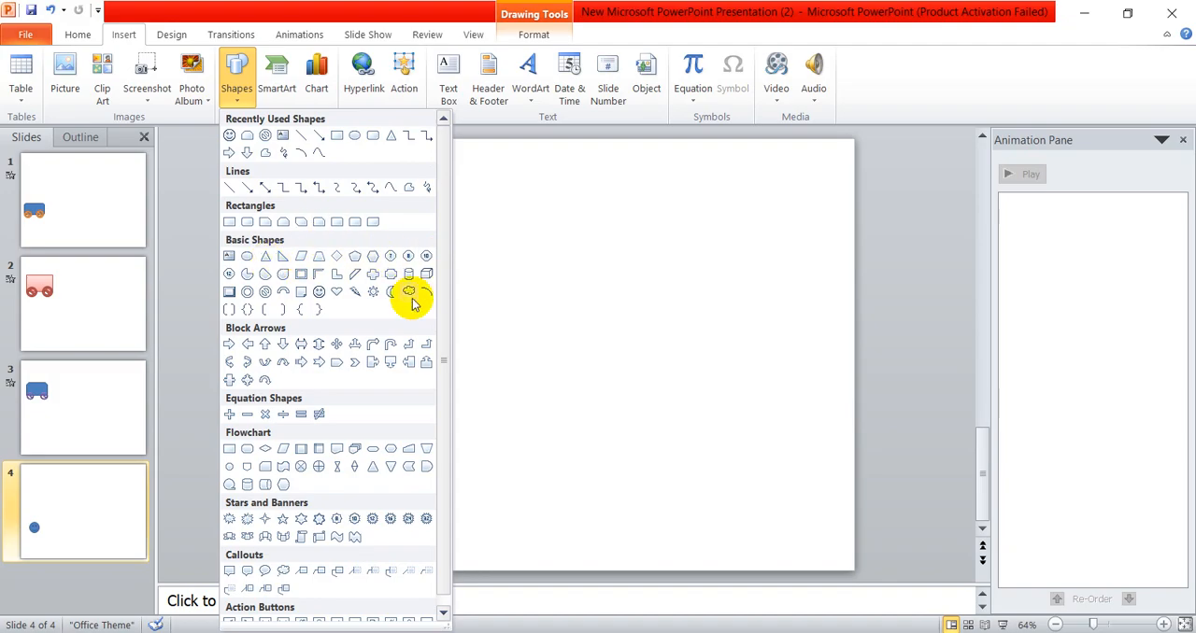
left_click(266, 271)
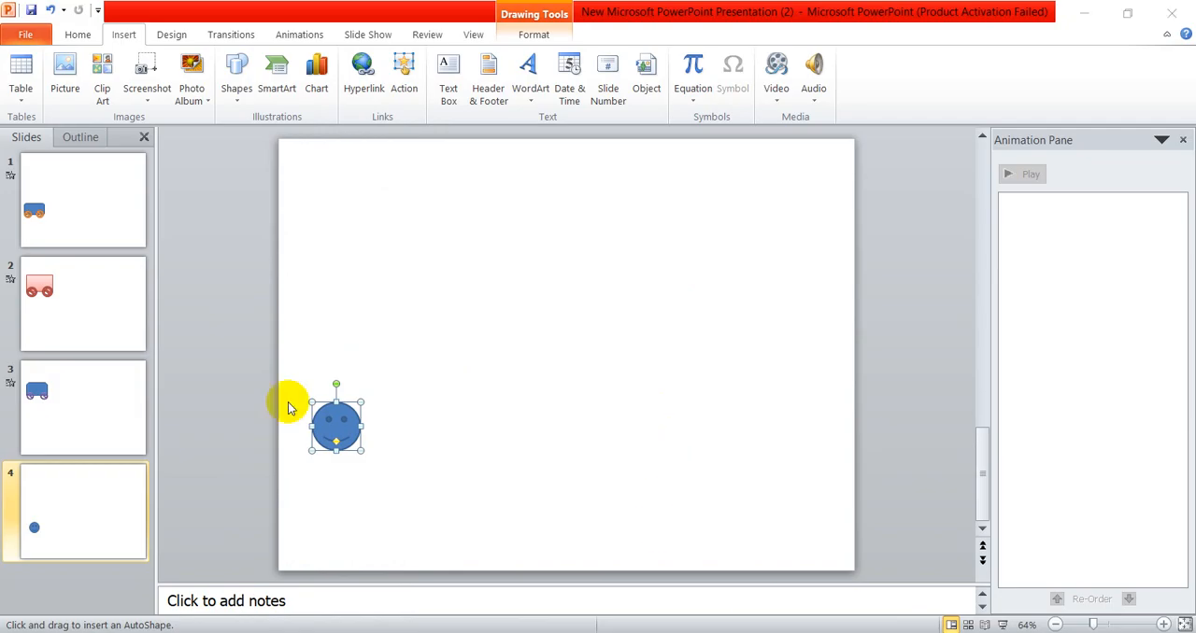
left_click(237, 93)
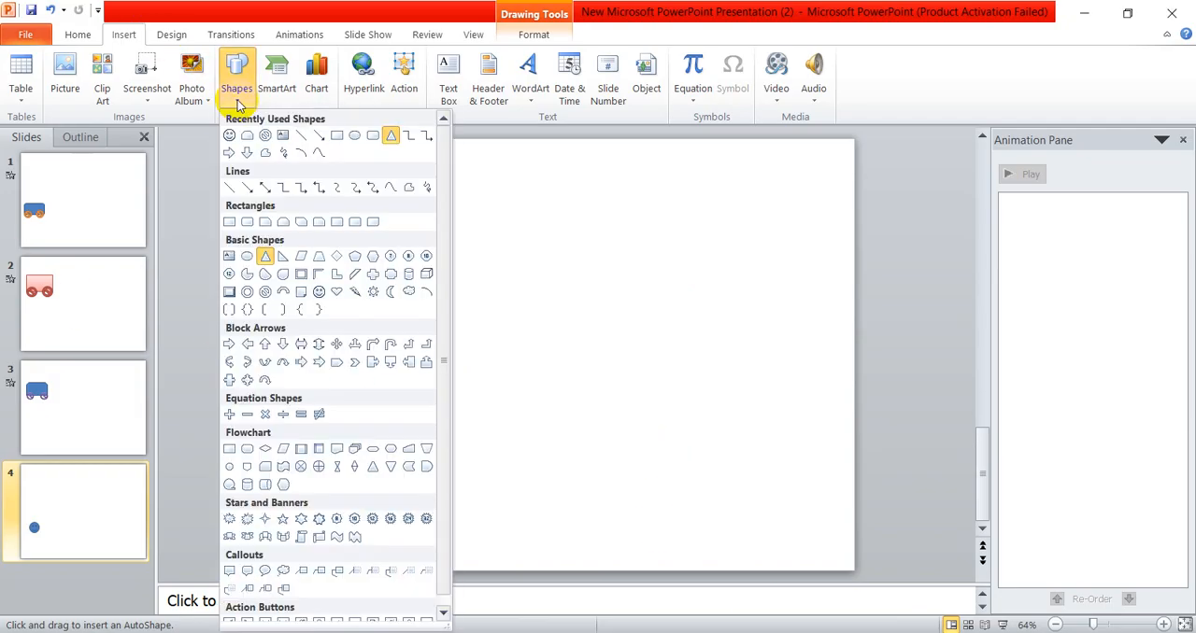
left_click(271, 257)
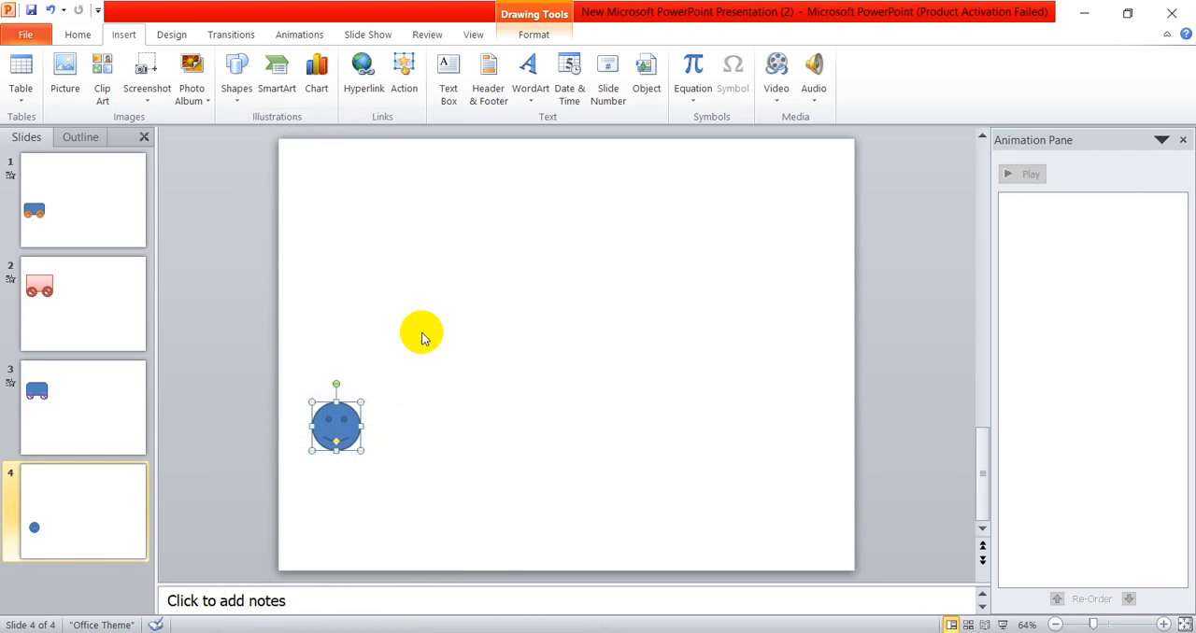
left_click_drag(415, 350, 467, 447)
key("Escape")
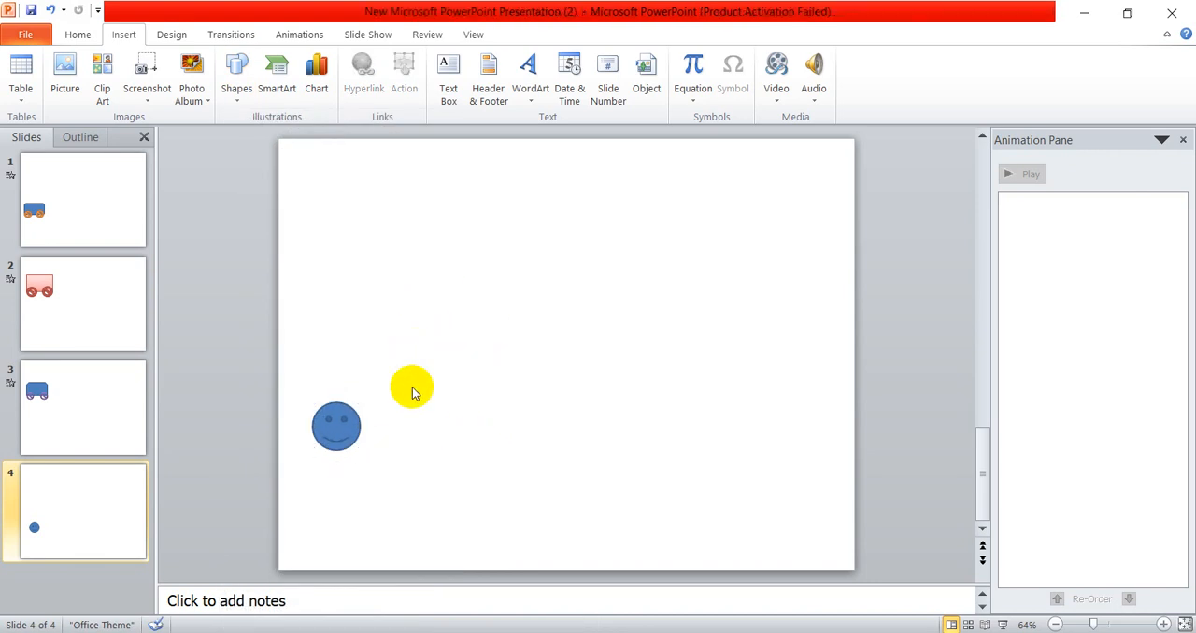
- Insert an isosceles triangle to the right of the smiley face, widen it and align its base with the face's lower edge
left_click(239, 94)
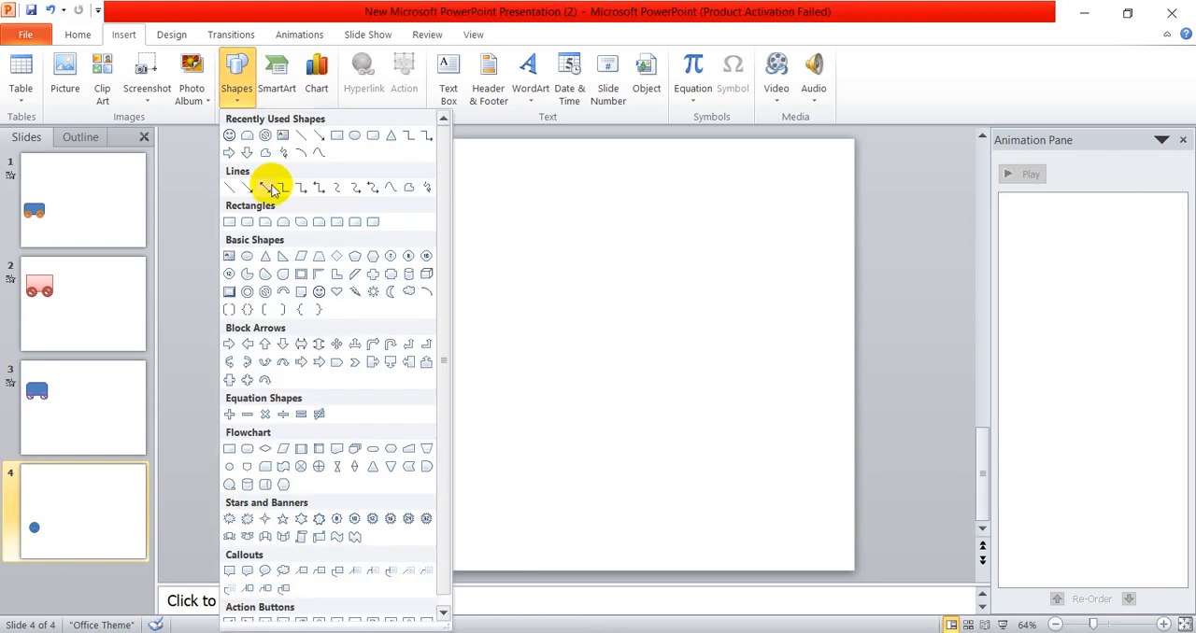
left_click(268, 257)
mouse_move(360, 293)
left_mouse_down()
mouse_move(470, 427)
mouse_move(462, 417)
left_mouse_up()
left_click_drag(418, 373, 447, 408)
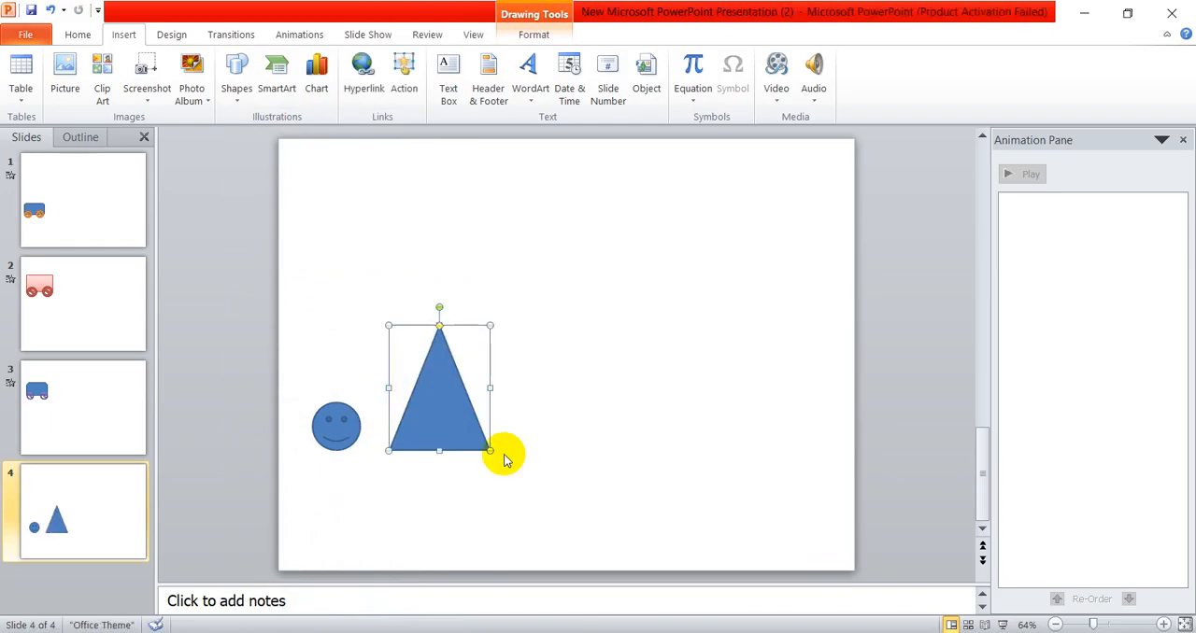
left_click_drag(490, 452, 481, 441)
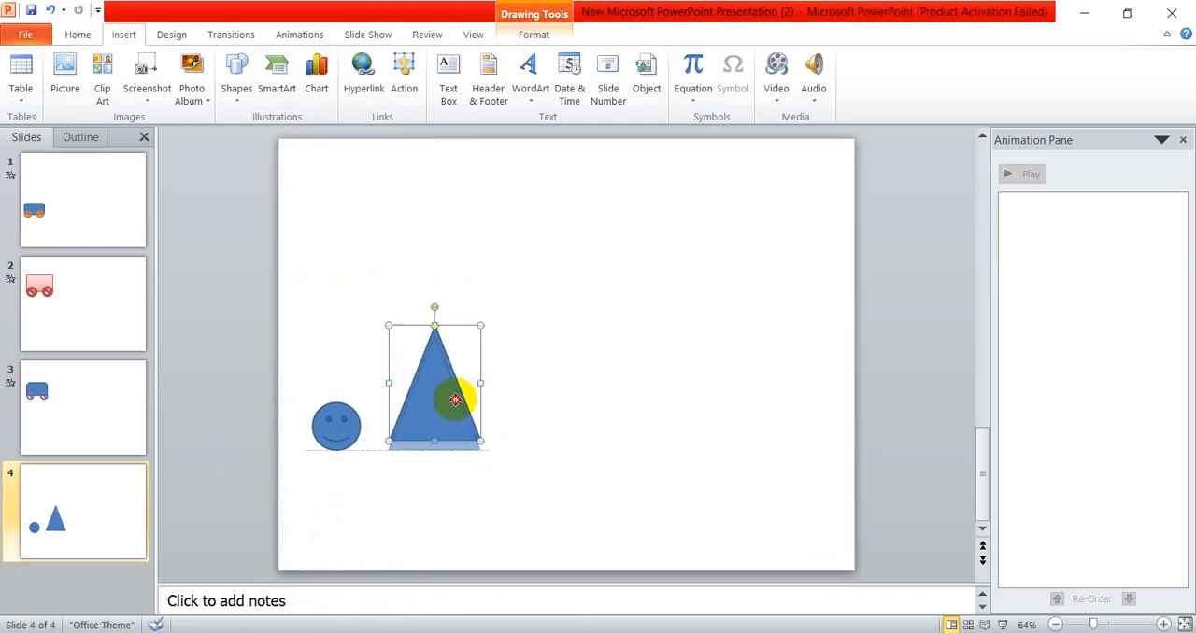
mouse_move(455, 400)
left_mouse_down()
mouse_move(509, 392)
mouse_move(464, 395)
left_mouse_up()
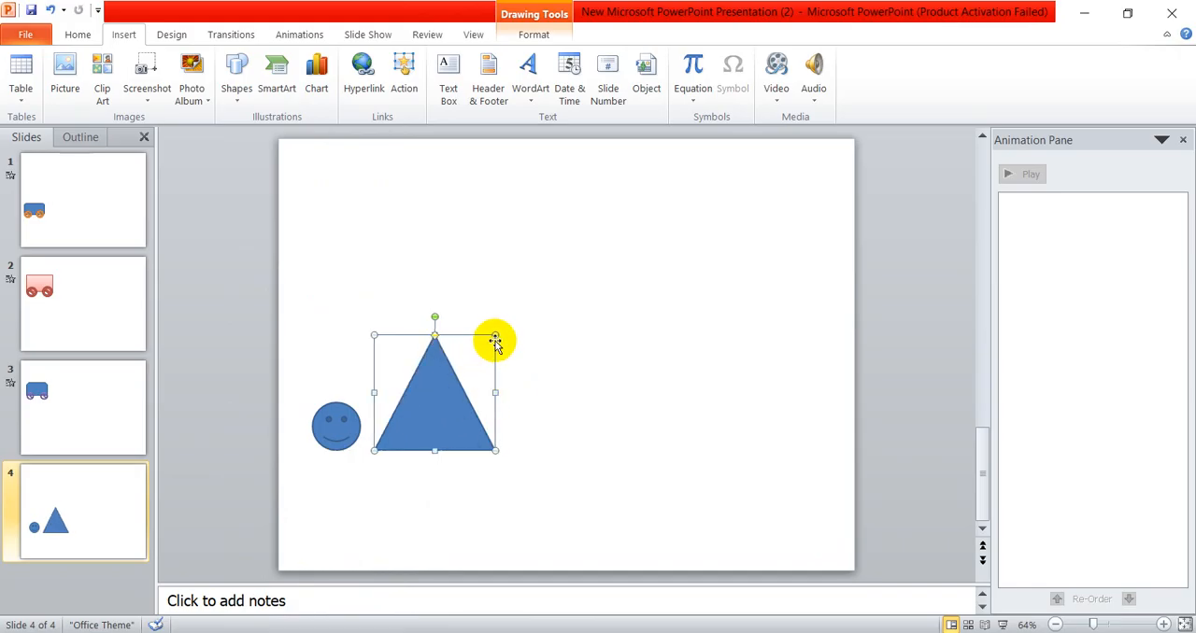
left_click(547, 407)
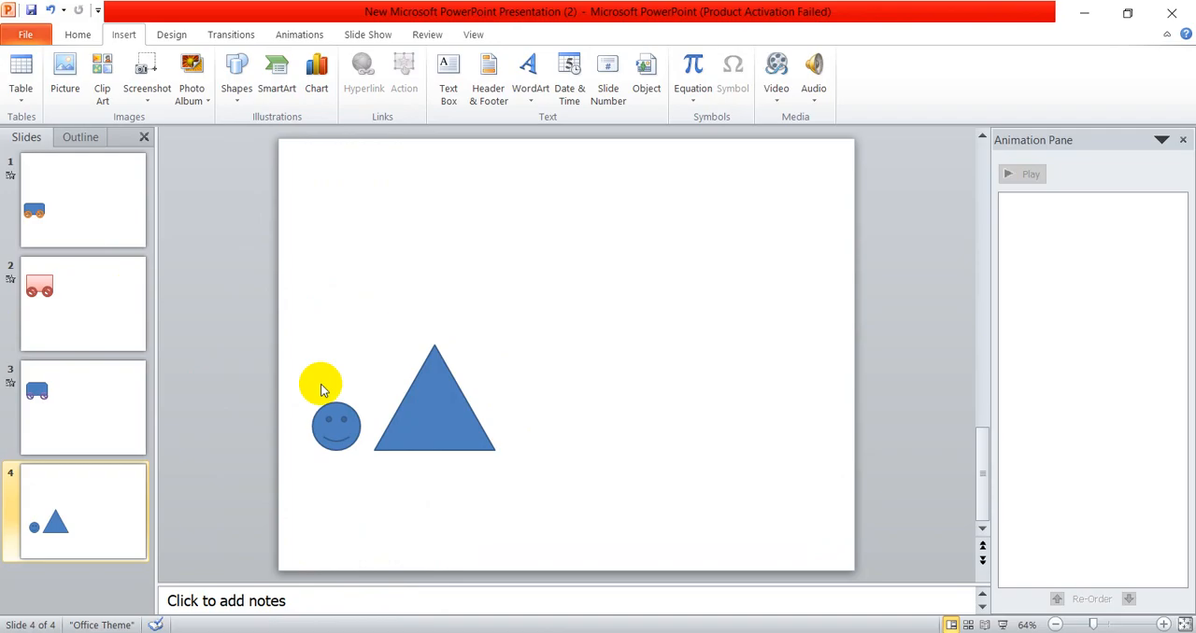
- Apply the orange shape style to the smiley face
left_click(358, 430)
left_click(533, 34)
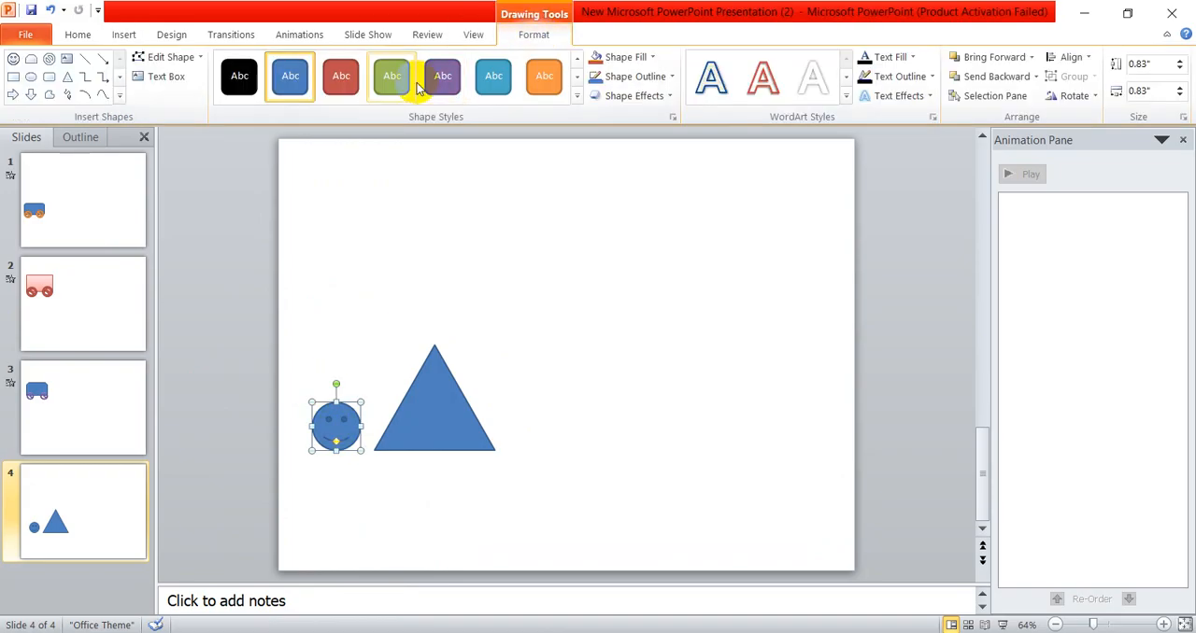
left_click(413, 280)
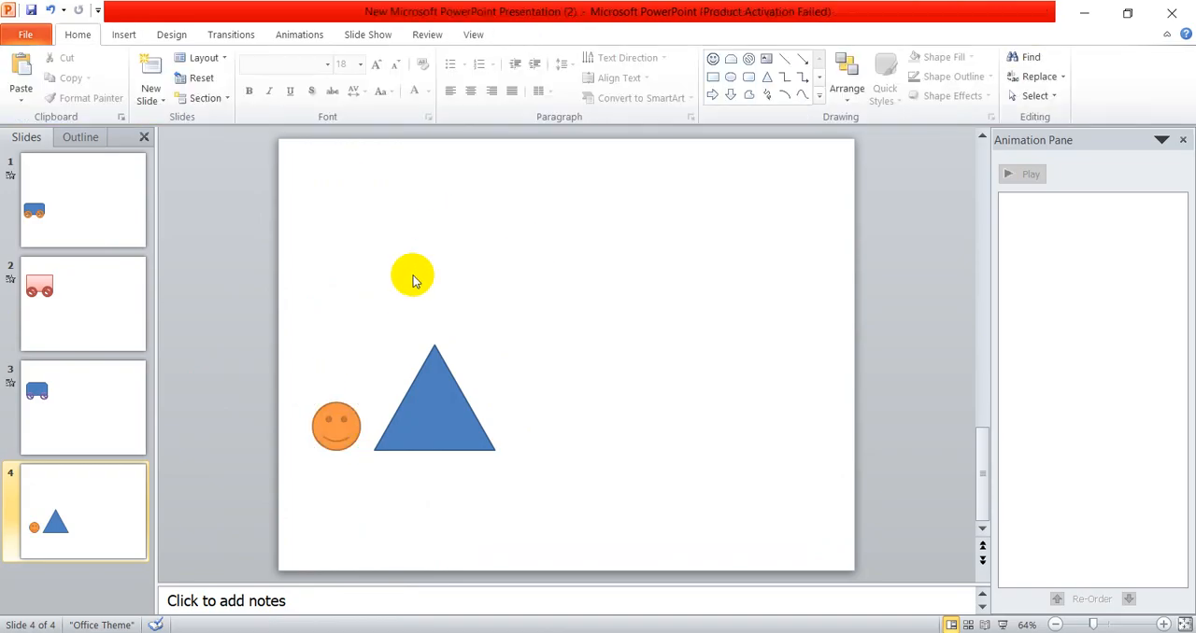
left_click(334, 432)
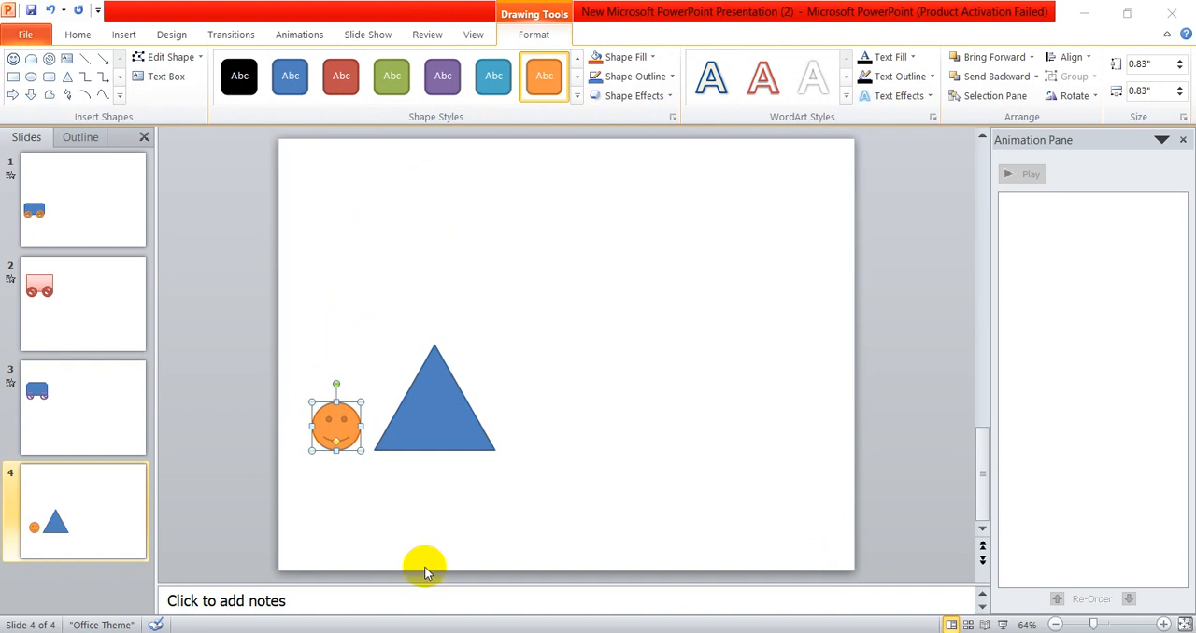
- Switch to Chrome and search Google for "frog" in a new tab
mouse_move(347, 628)
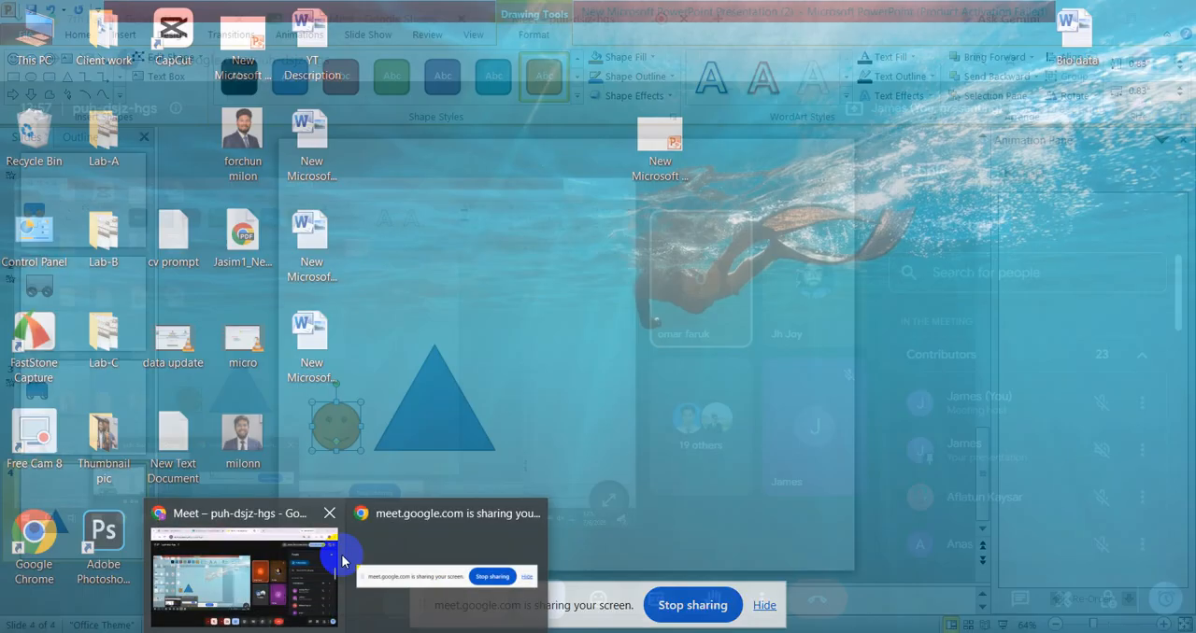
left_click(327, 560)
left_click(717, 20)
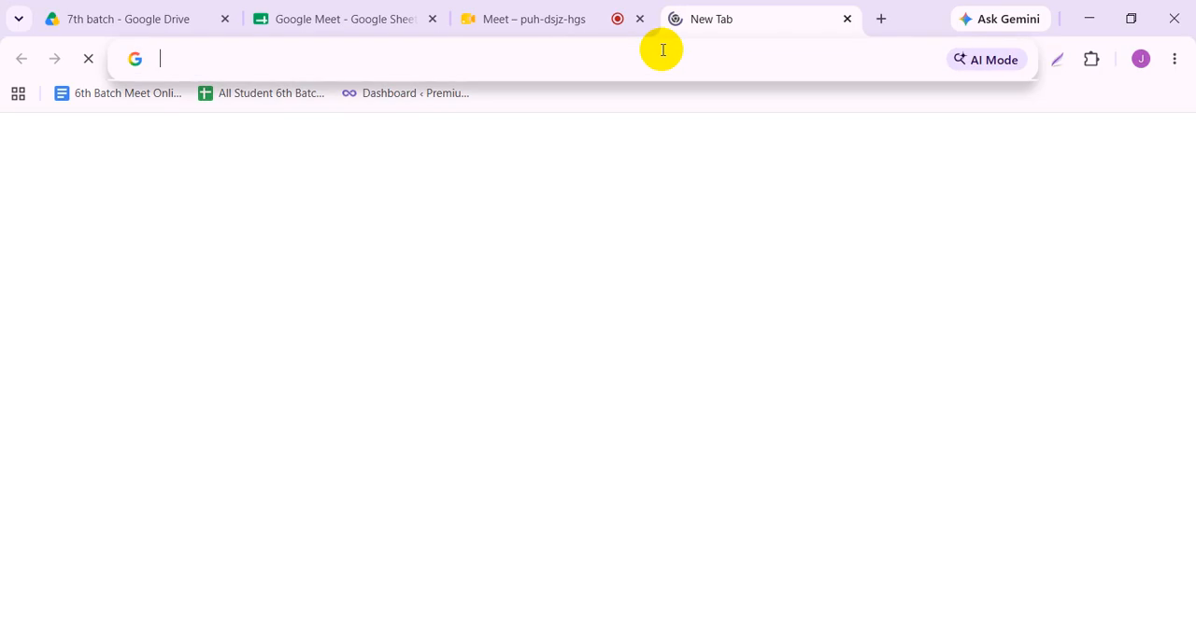
type("fron")
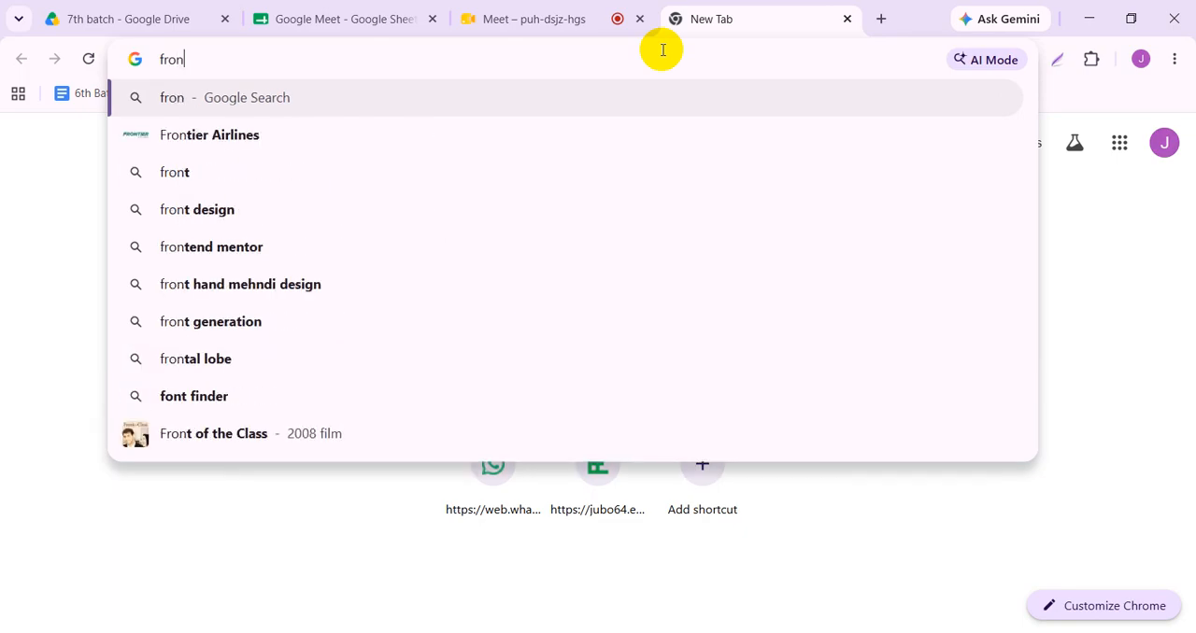
key("BackSpace")
type("g")
key("Return")
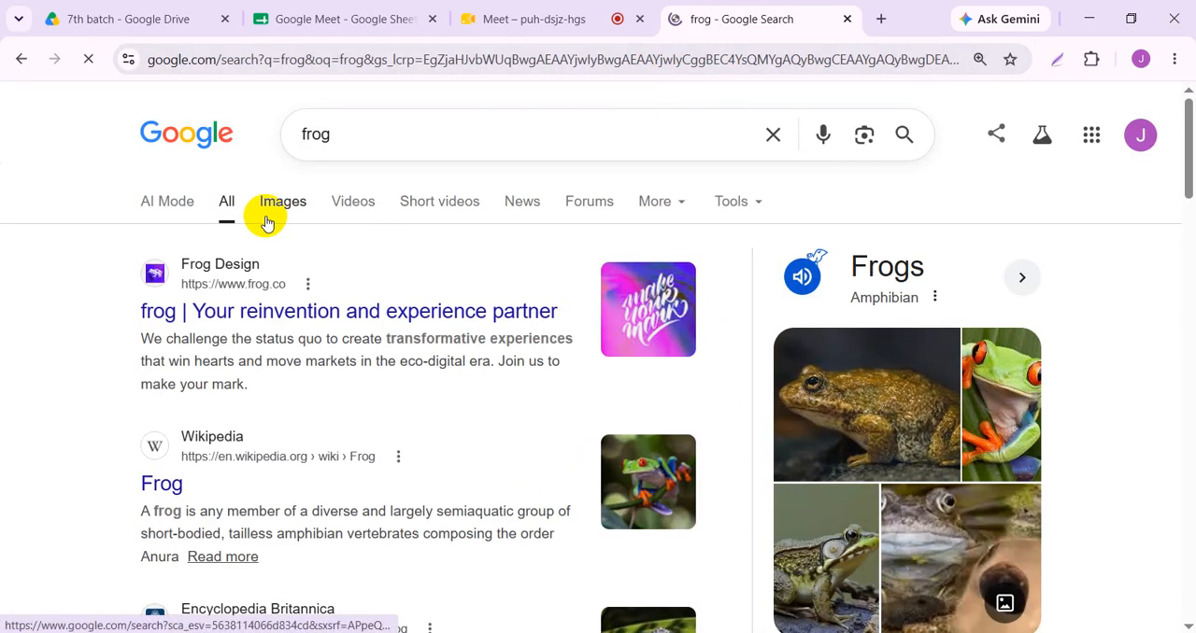
- Show the image results and open the HowStuffWorks picture of the green frog on a white background
left_click(267, 211)
scroll(414, 323, "down", 4)
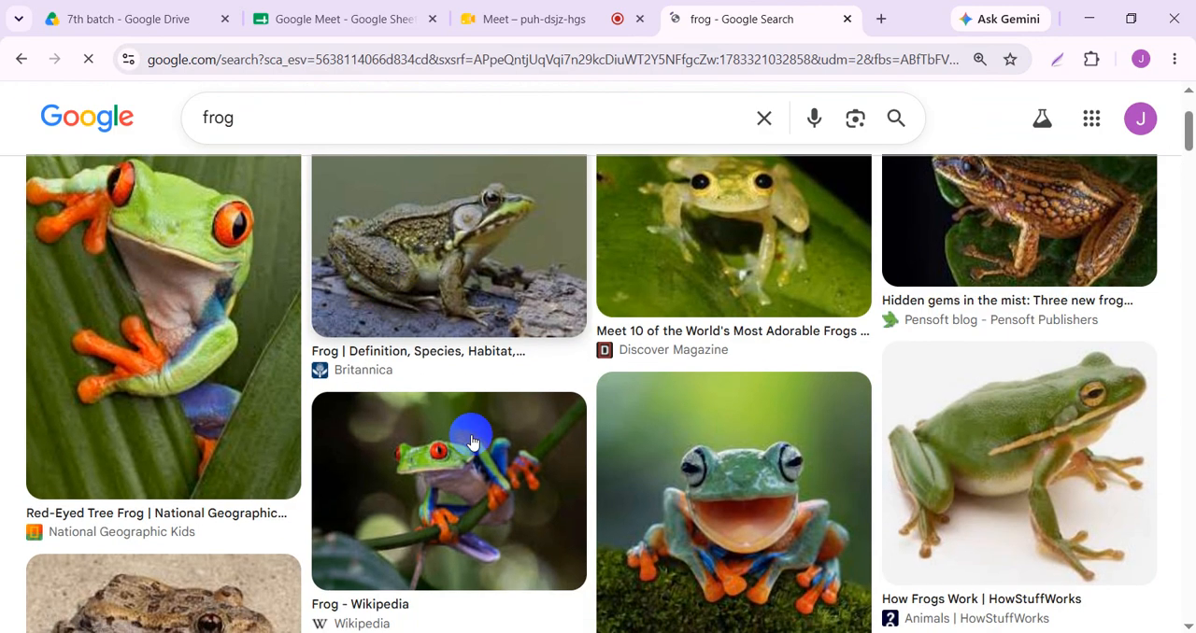
scroll(423, 432, "down", 2)
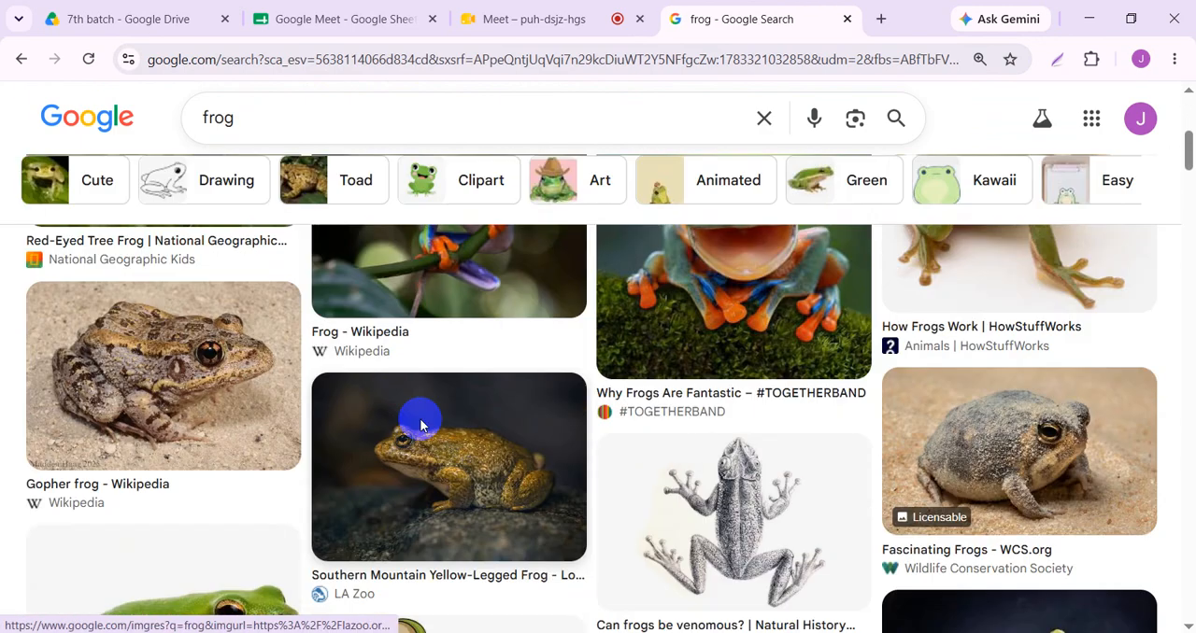
scroll(419, 419, "up", 3)
left_click(1000, 419)
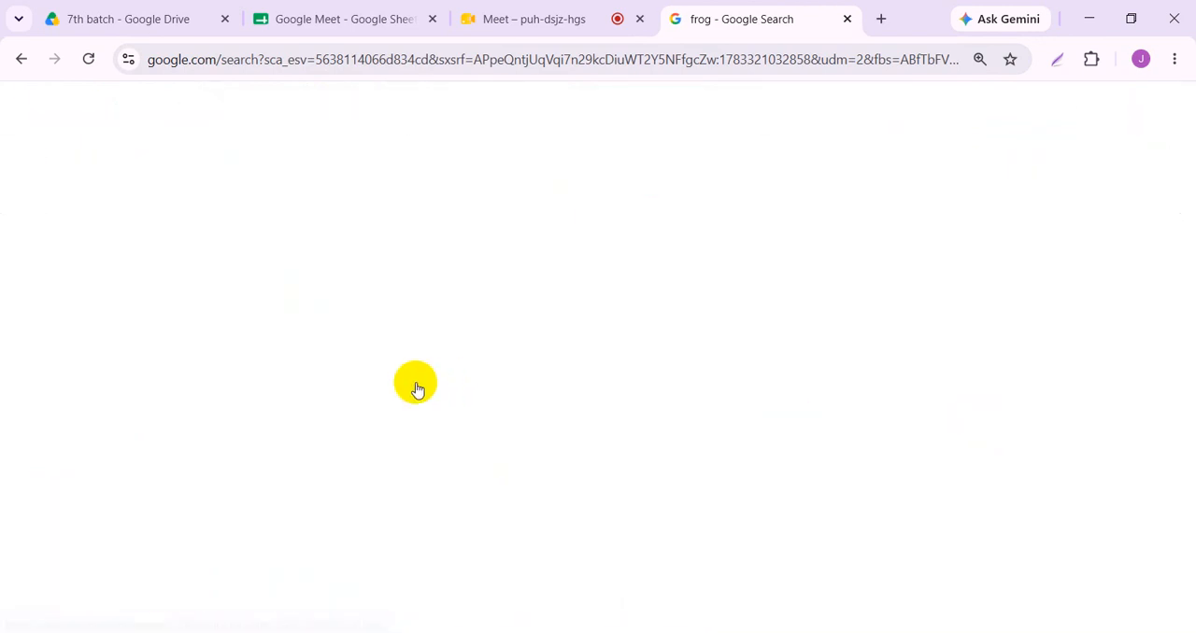
- Copy the HowStuffWorks frog image to the clipboard
right_click(566, 301)
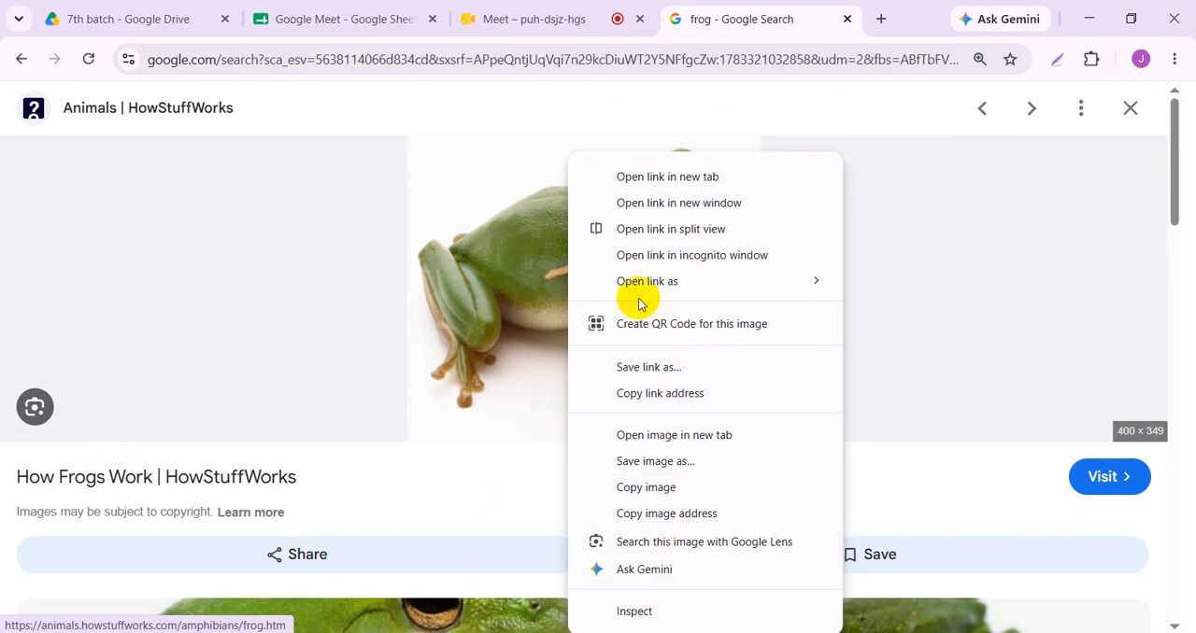
mouse_move(643, 284)
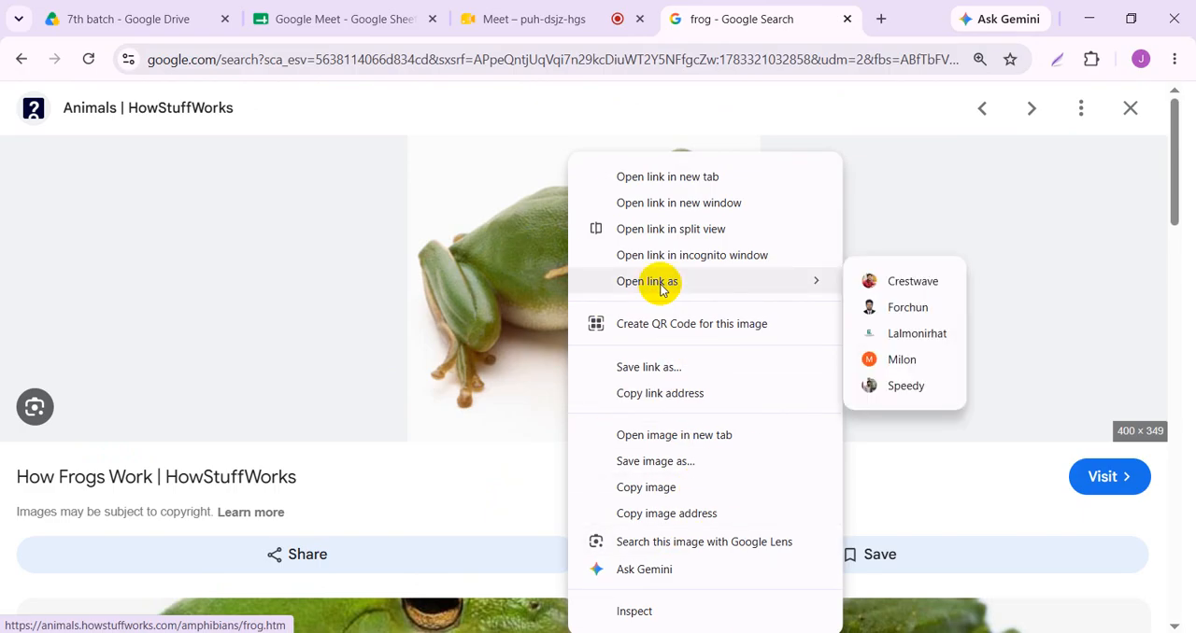
left_click(507, 259)
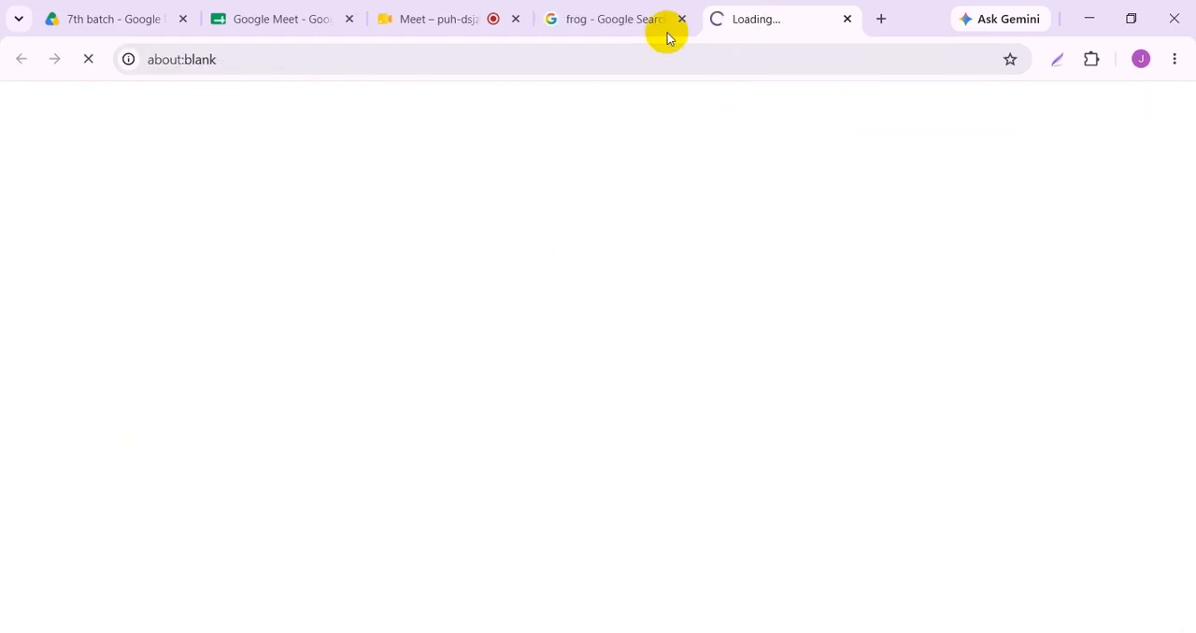
left_click(665, 28)
right_click(539, 239)
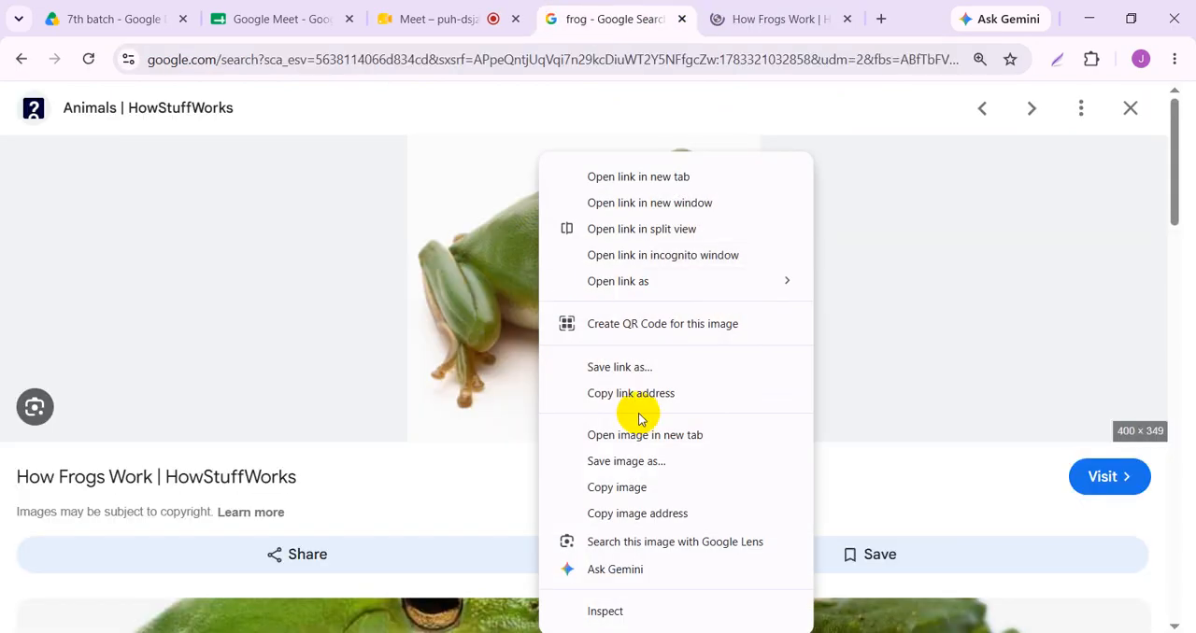
left_click(632, 484)
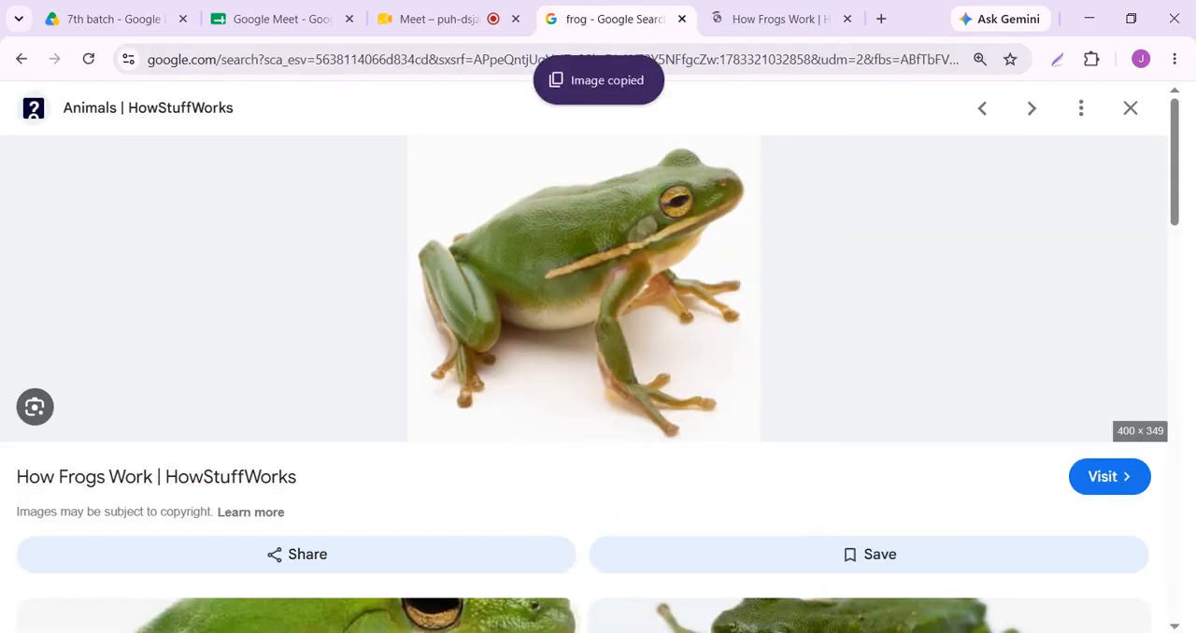
- Switch back to PowerPoint, paste the frog picture onto slide 4 and shrink it to a small picture near the slide's upper edge
key("alt+Tab")
right_click(580, 283)
left_click(666, 357)
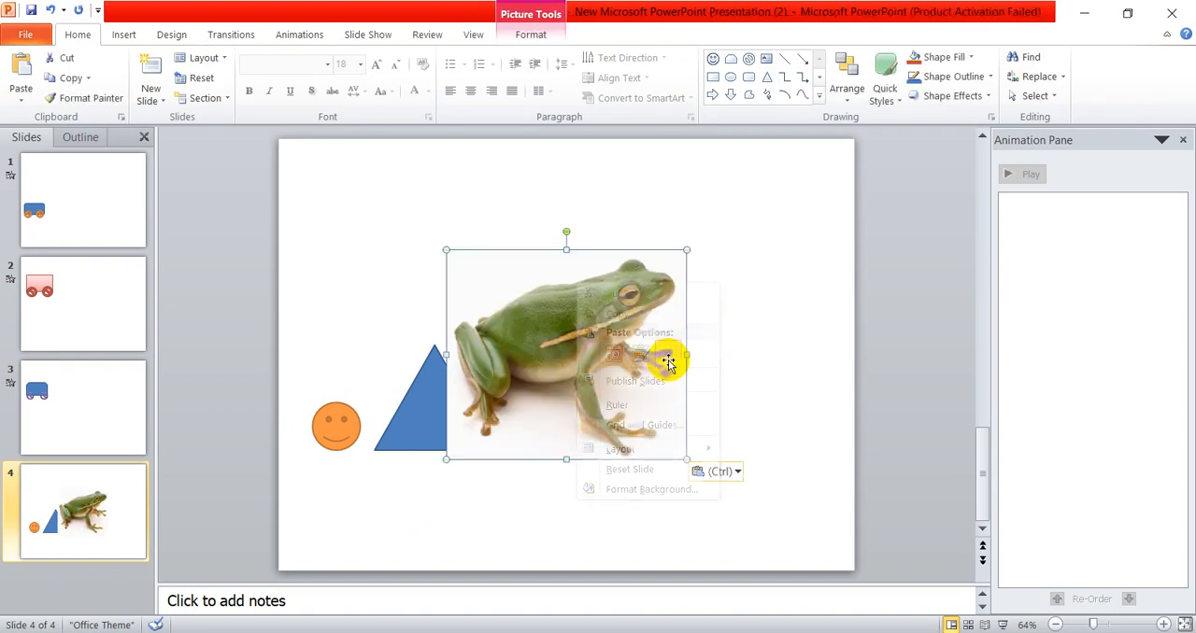
left_click(713, 359)
left_click(619, 364)
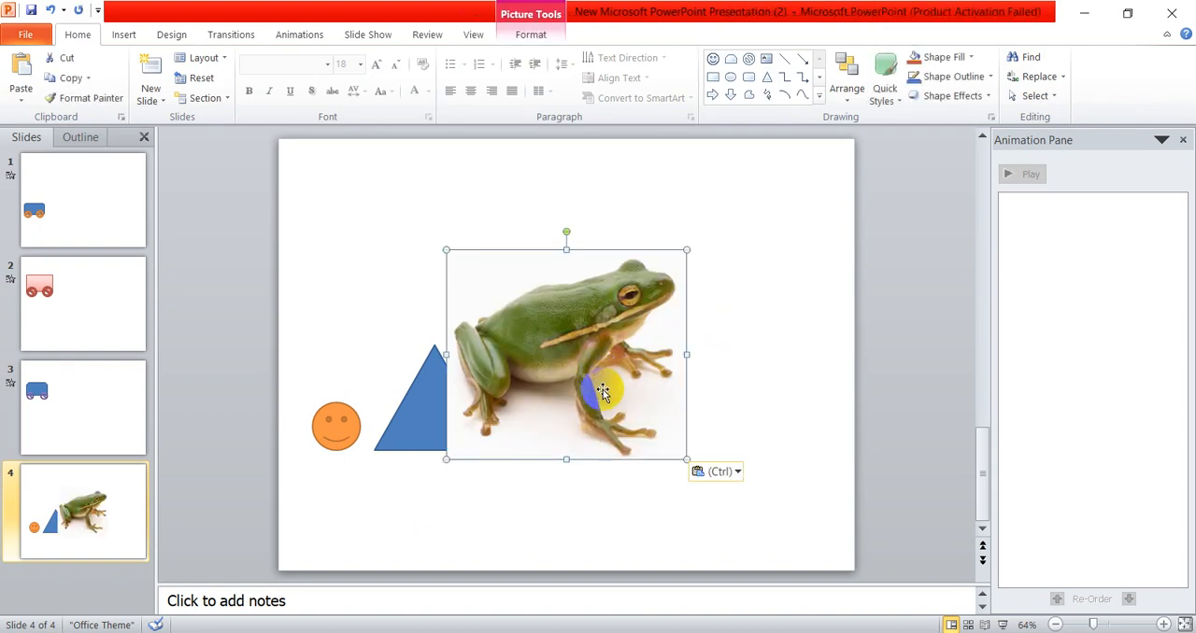
left_click_drag(604, 391, 628, 318)
left_click_drag(711, 386, 559, 207)
- Delete the smiley face and place the frog picture at the left foot of the blue triangle
left_click(327, 416)
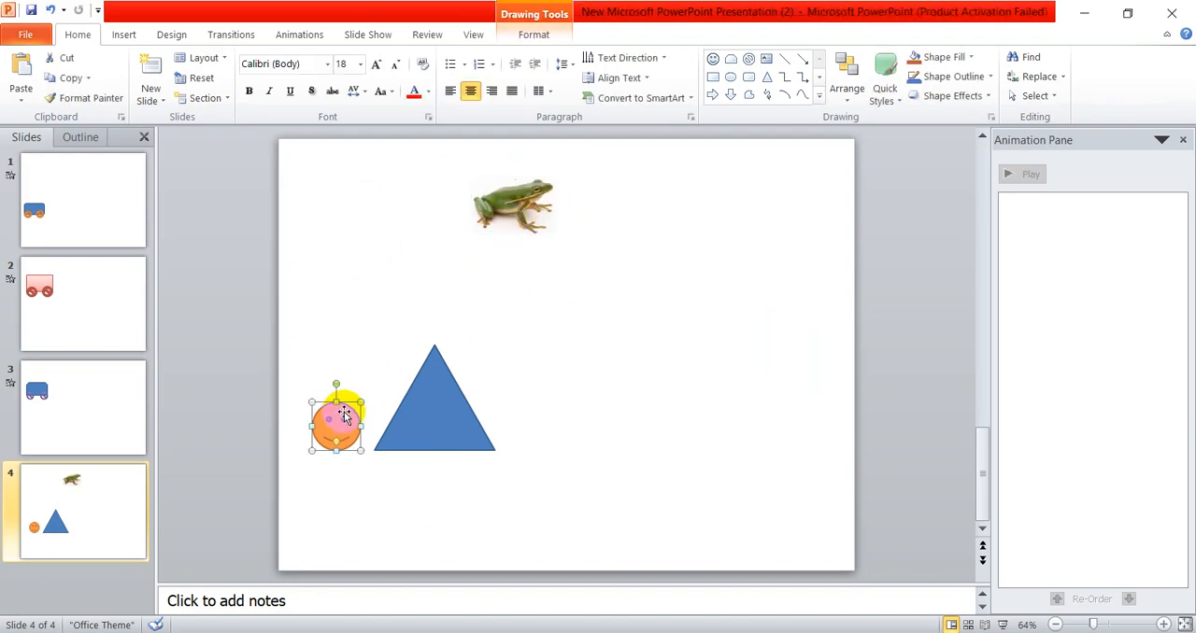
key("Delete")
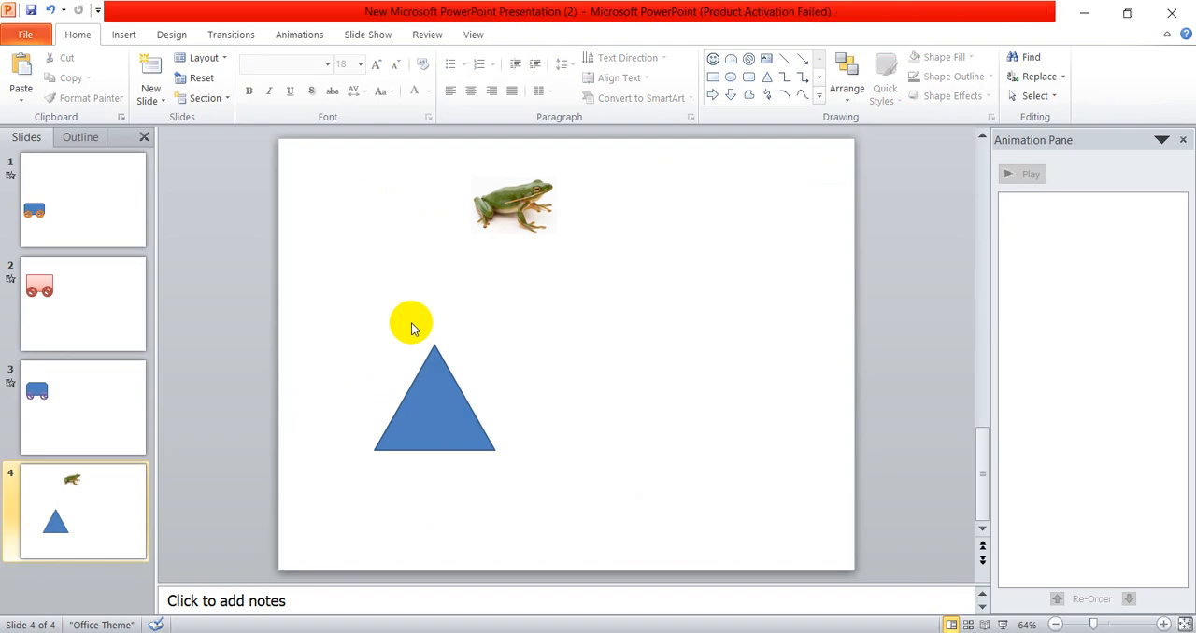
mouse_move(516, 208)
left_mouse_down()
mouse_move(523, 217)
mouse_move(346, 426)
mouse_move(433, 419)
mouse_move(420, 423)
left_mouse_up()
left_click(572, 404)
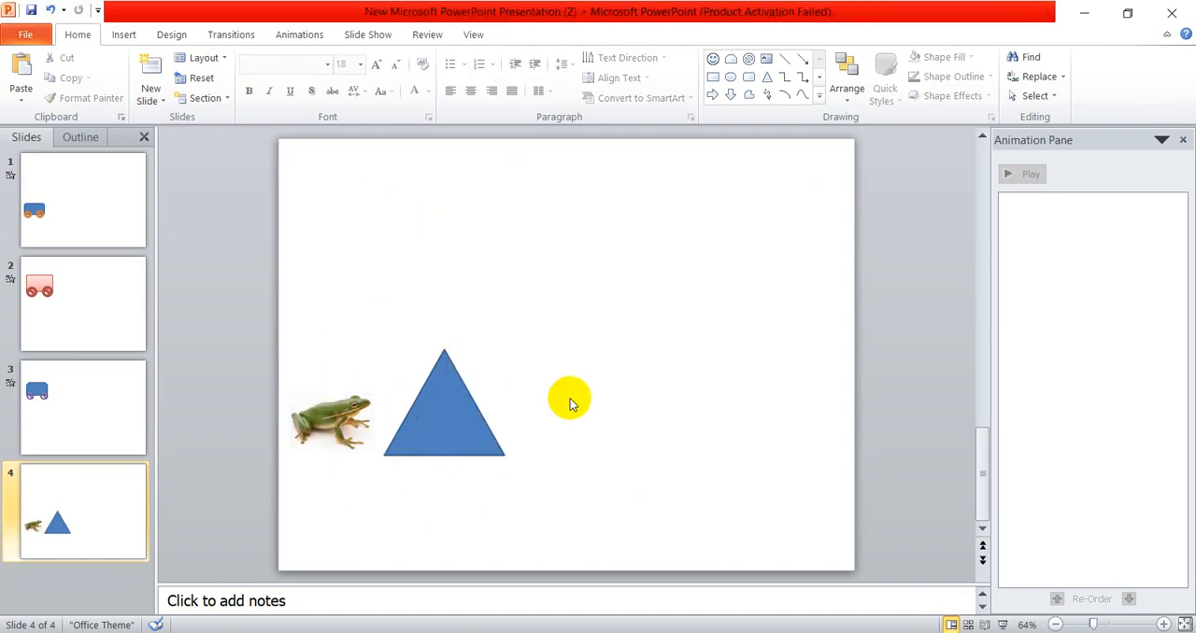
scroll(537, 394, "up", 4)
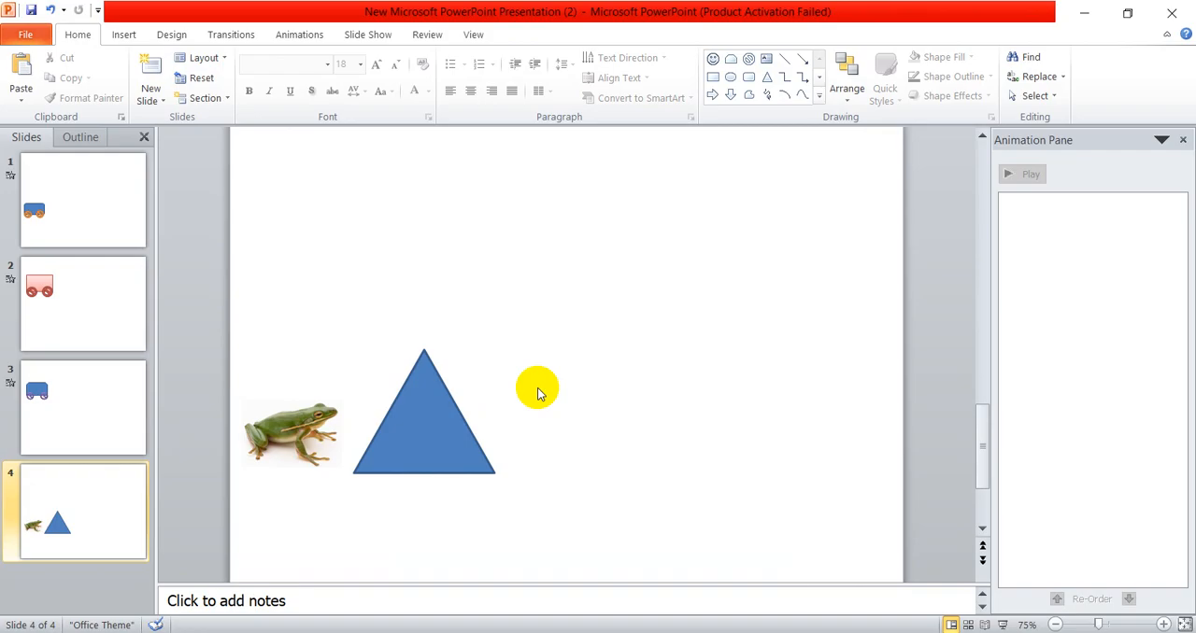
scroll(542, 396, "down", 4)
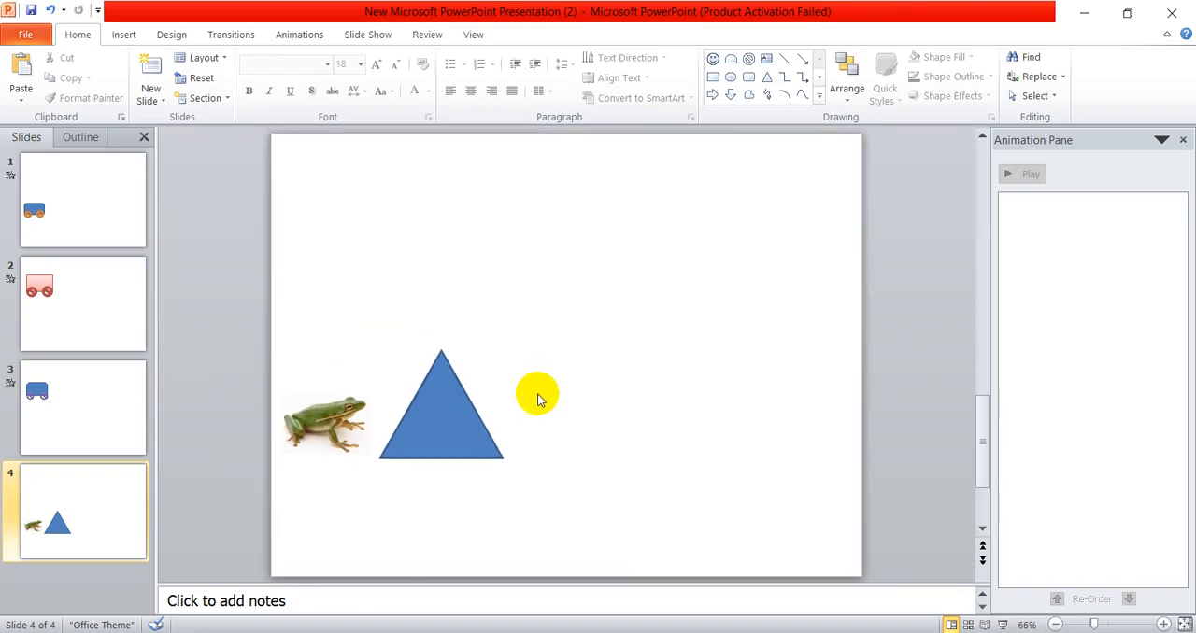
- Apply an Arc Up motion path to the frog picture on slide 4
left_click(322, 422)
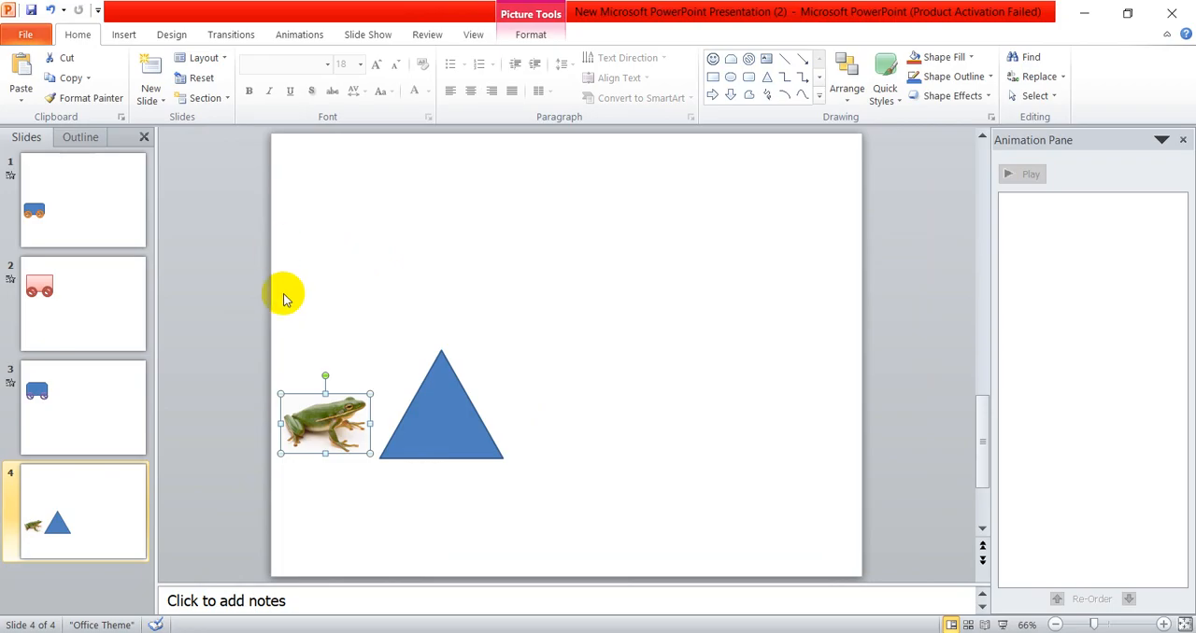
left_click(299, 35)
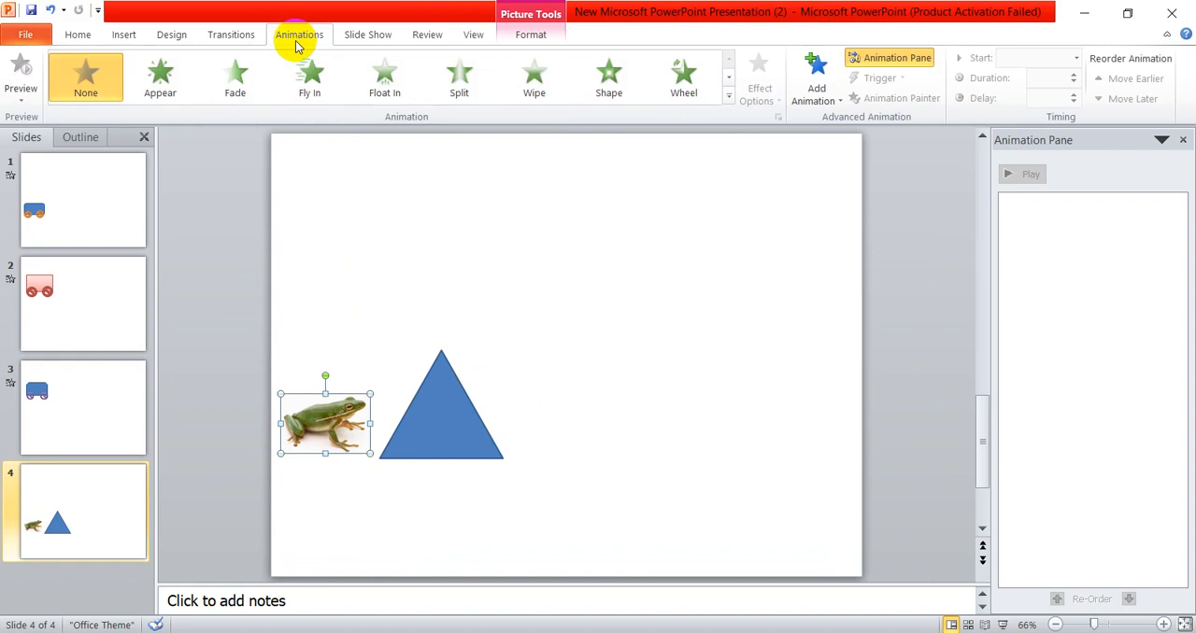
left_click(727, 98)
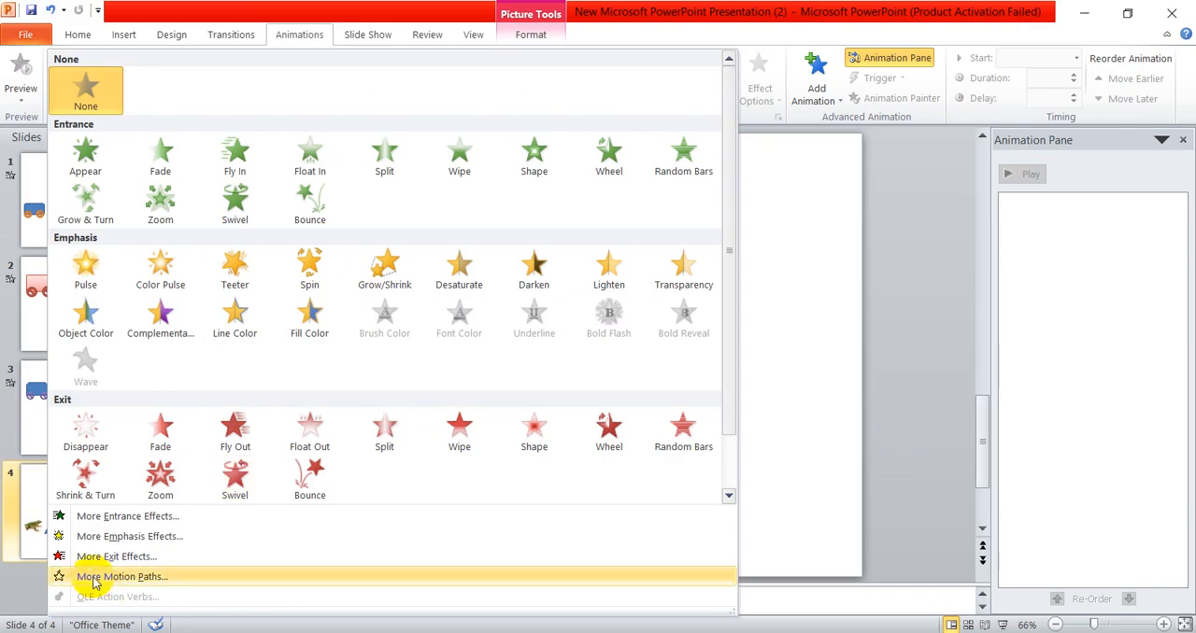
left_click(140, 577)
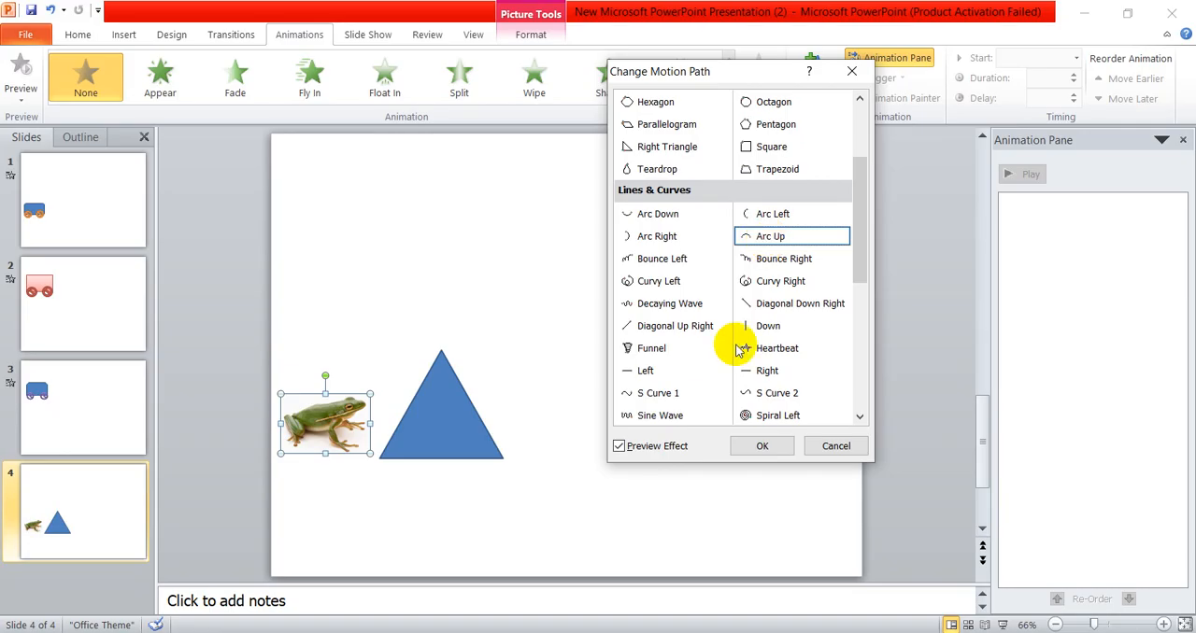
left_click(766, 447)
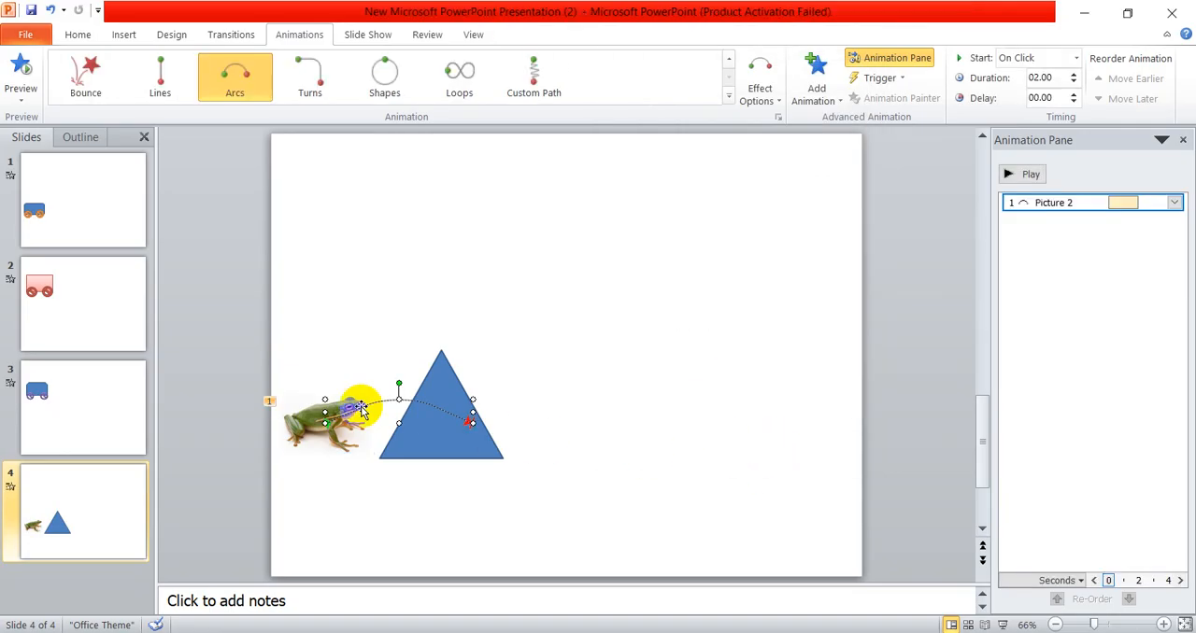
- Stretch the frog's arc path upward above the triangle's peak, then try to extend its end point and undo that extension
scroll(390, 403, "up", 4)
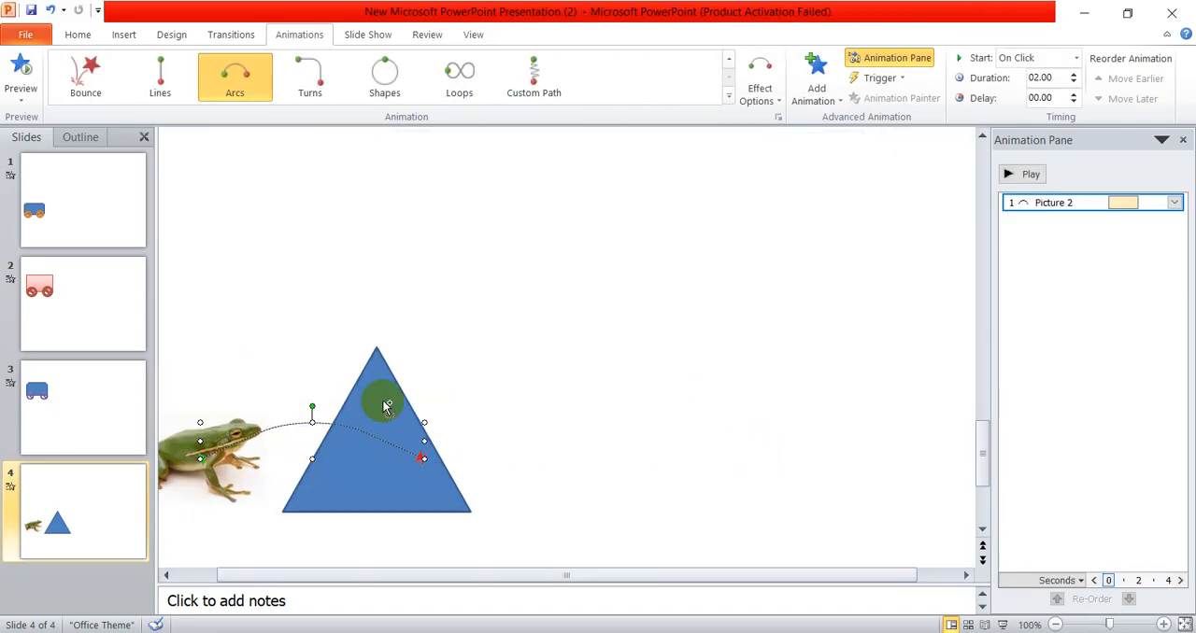
scroll(399, 415, "down", 3)
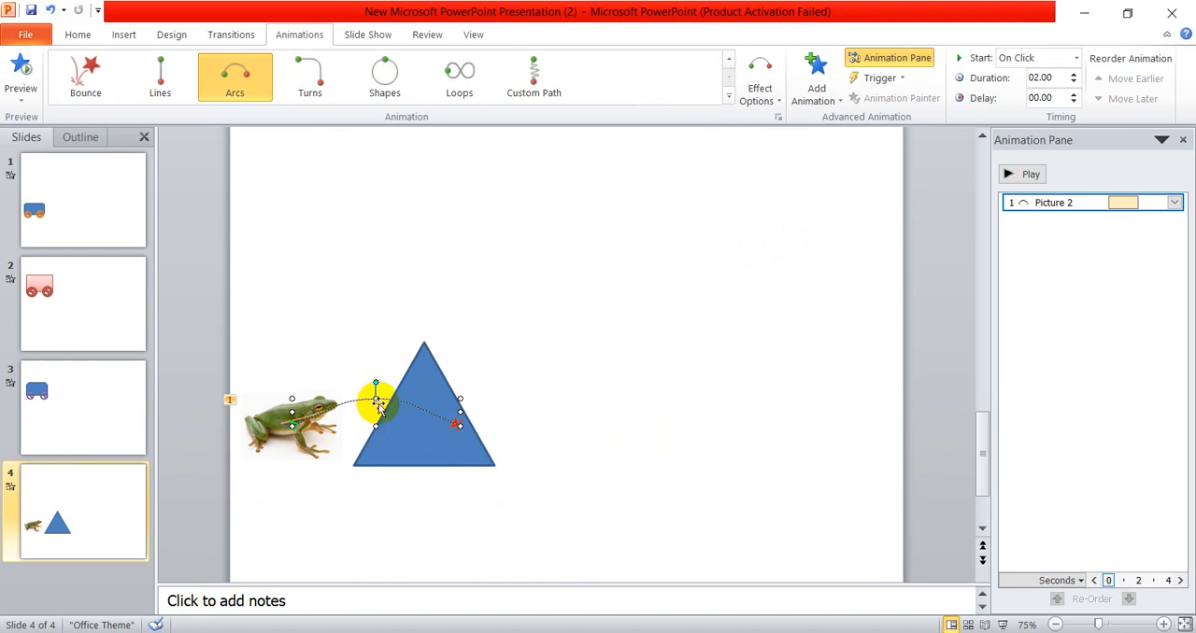
left_click_drag(375, 397, 405, 287)
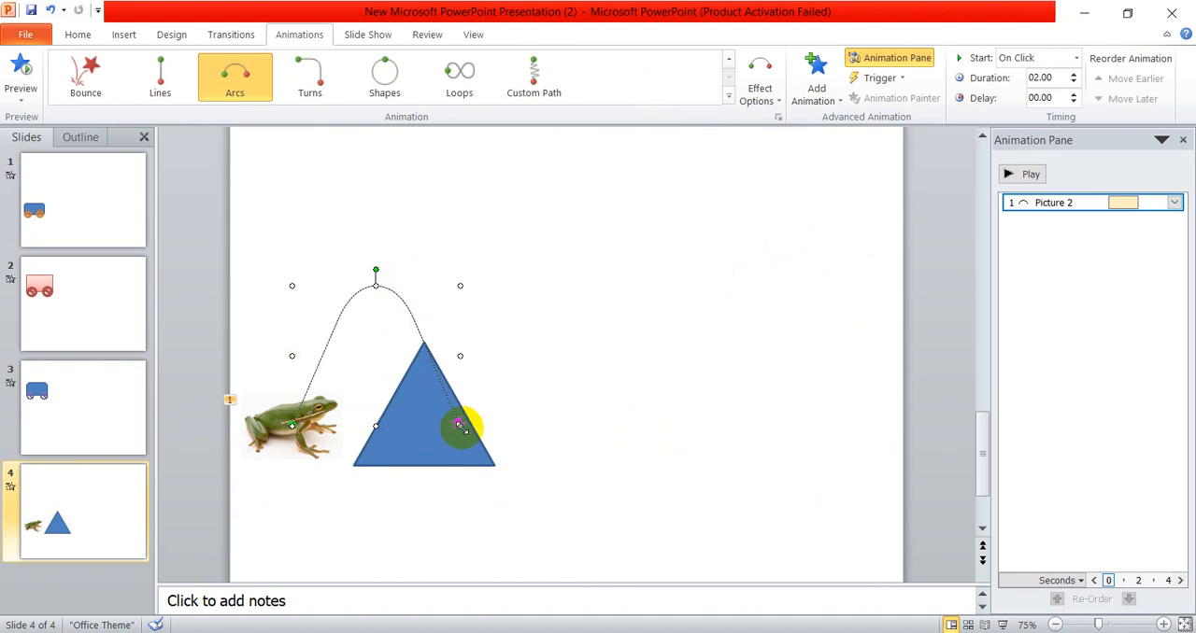
mouse_move(458, 425)
left_mouse_down()
mouse_move(542, 433)
mouse_move(556, 446)
left_mouse_up()
key("ctrl+z")
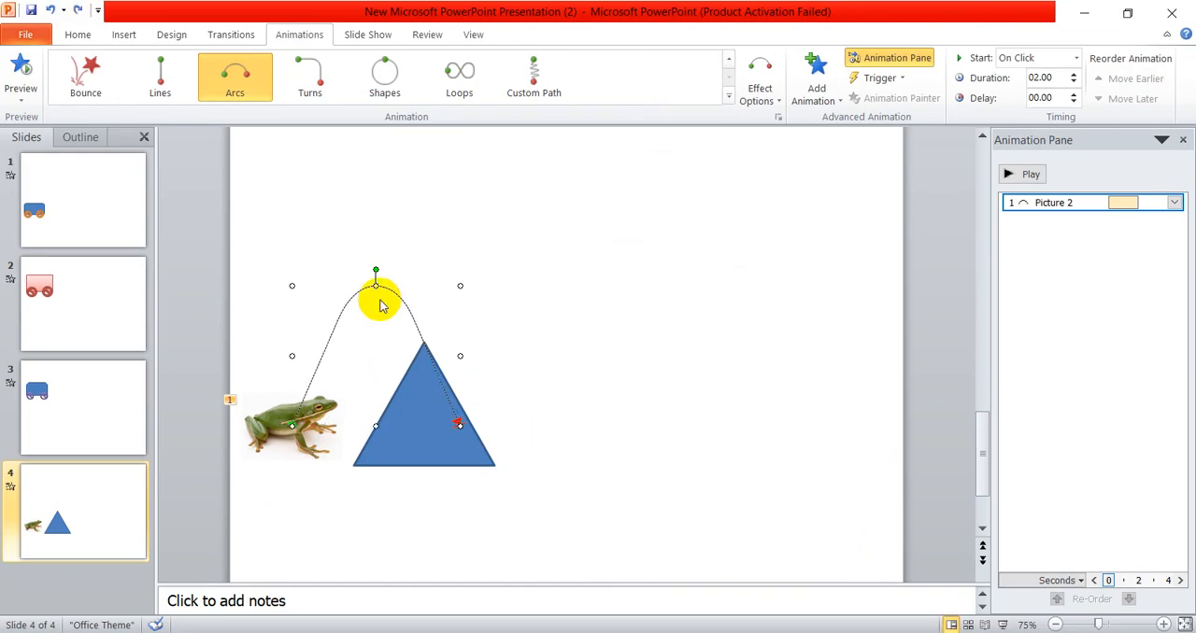
left_click(561, 362)
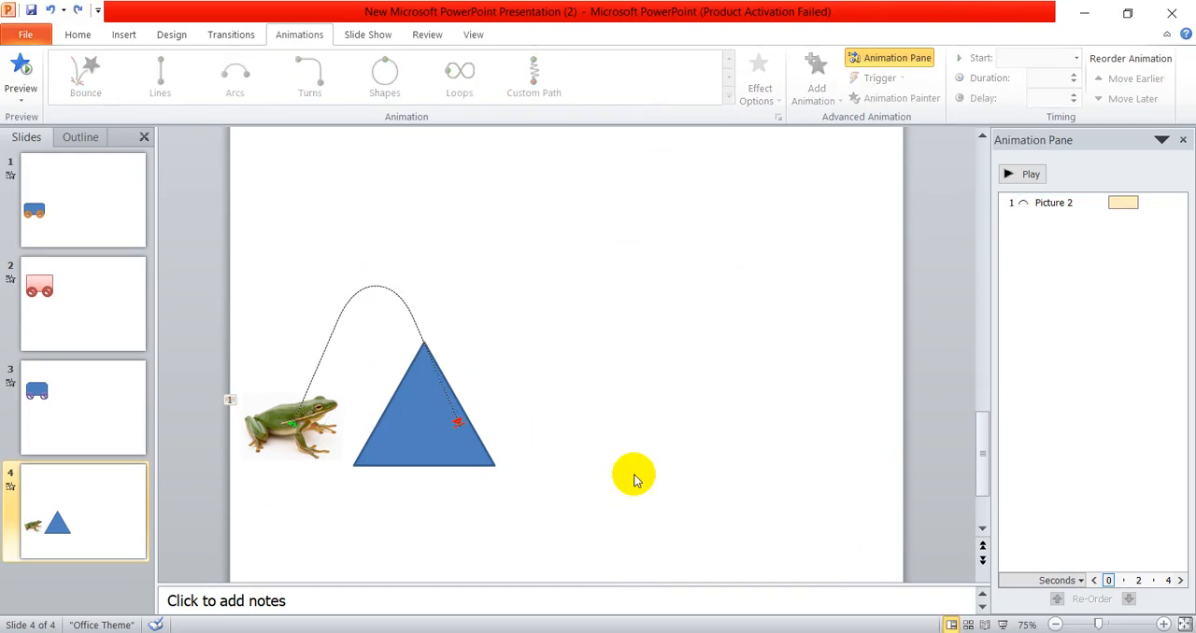
- Narrow and shrink the blue triangle so it fits under the arc path, and play the animation
left_click(418, 458)
left_click_drag(418, 456, 391, 456)
left_click_drag(466, 465, 409, 425)
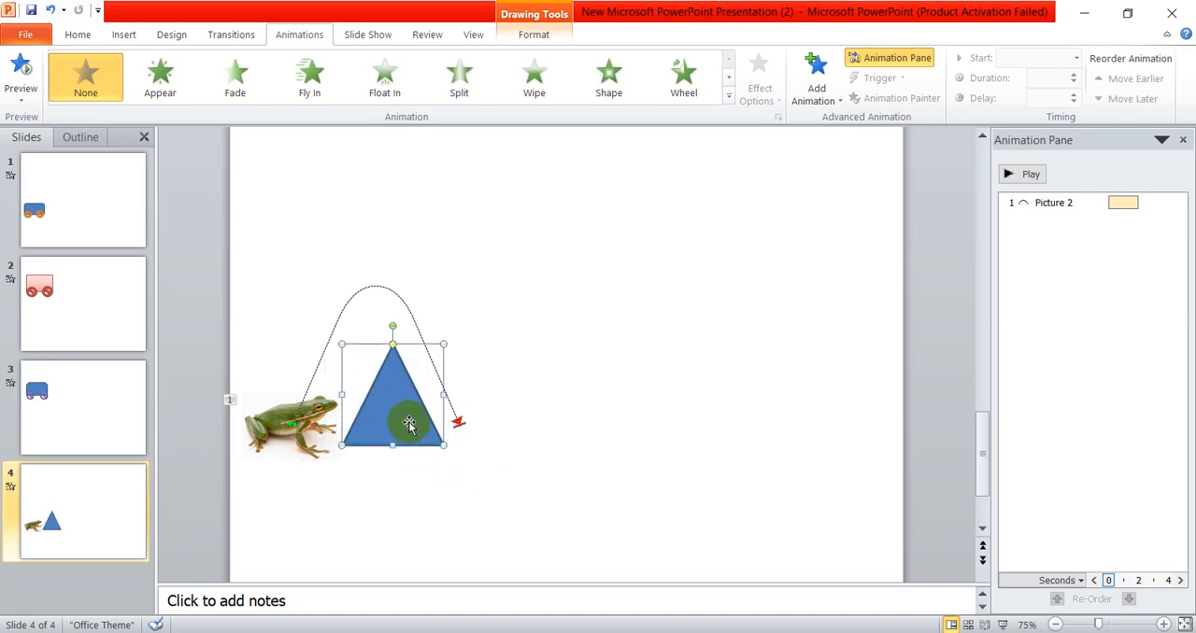
left_click(505, 451)
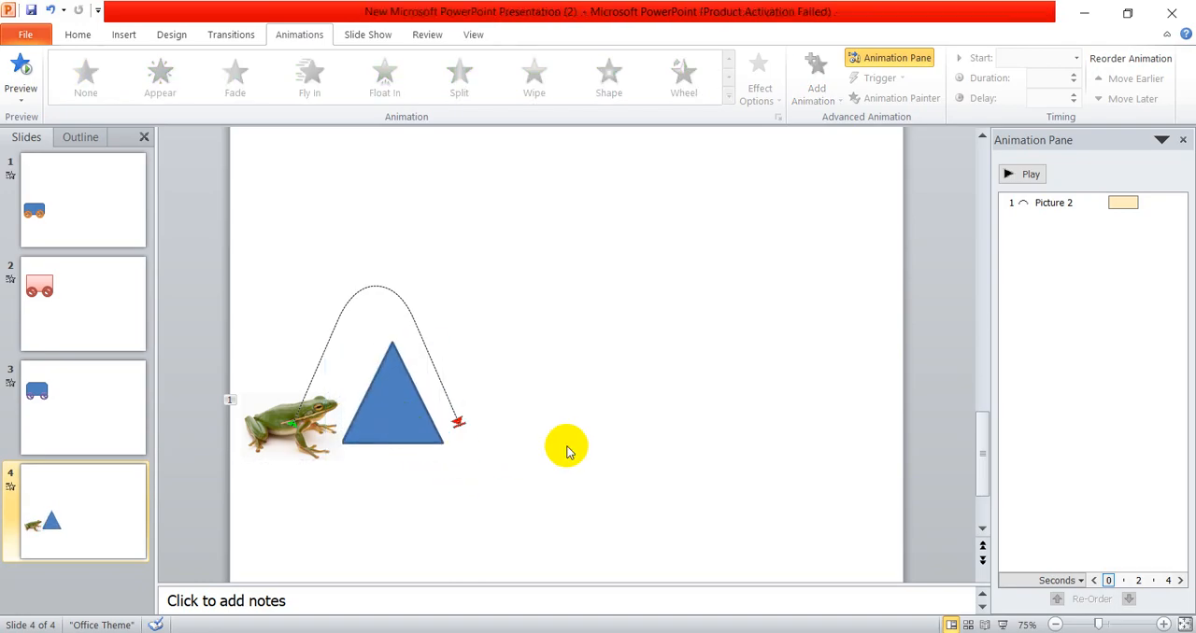
left_click(1035, 173)
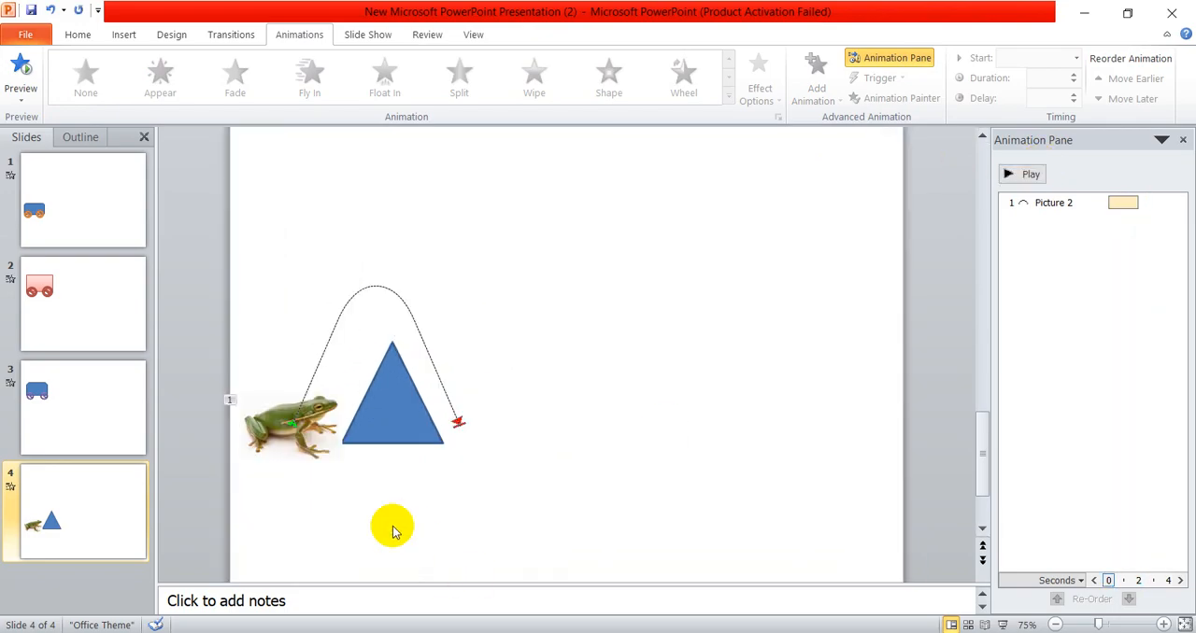
- Replace the frog picture with a smaller frog without its white background, placed beside the triangle's left foot
left_click(273, 417)
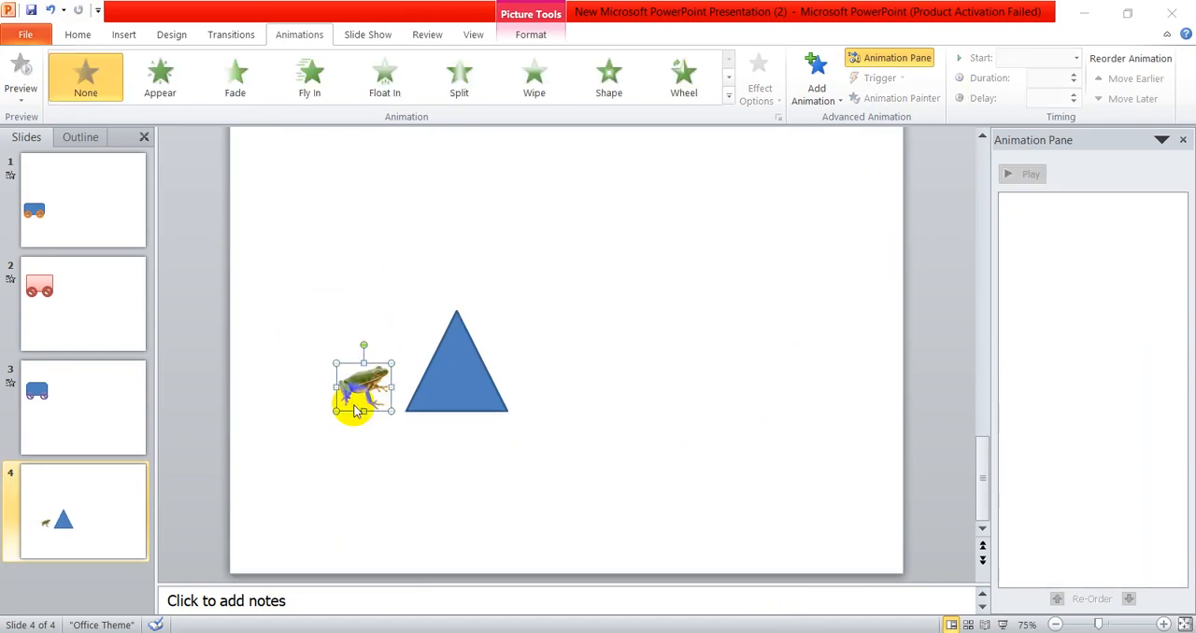
left_click(413, 497)
scroll(391, 502, "up", 3)
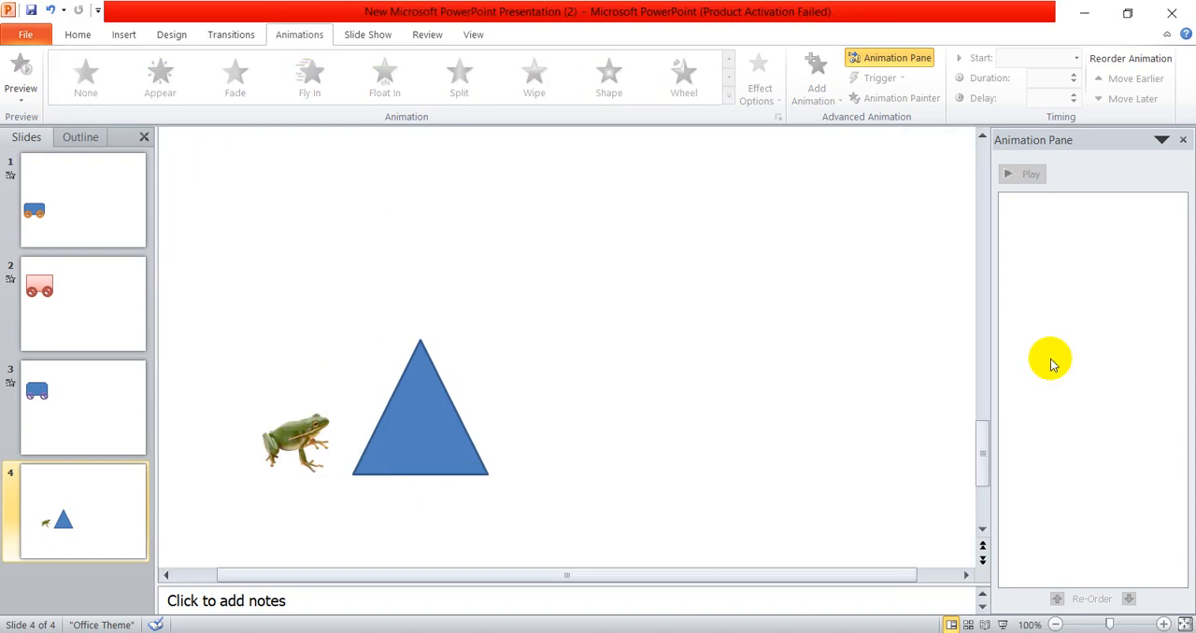
- Try the arc variants for the smaller frog picture and apply the Arc Up motion path
left_click(302, 432)
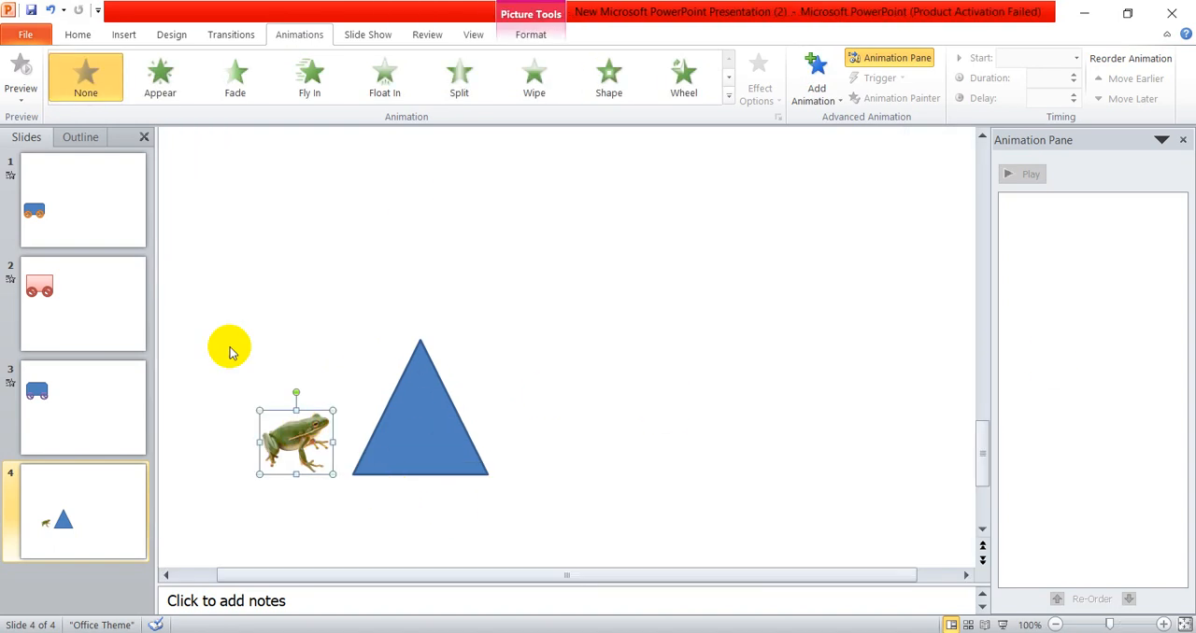
left_click(285, 35)
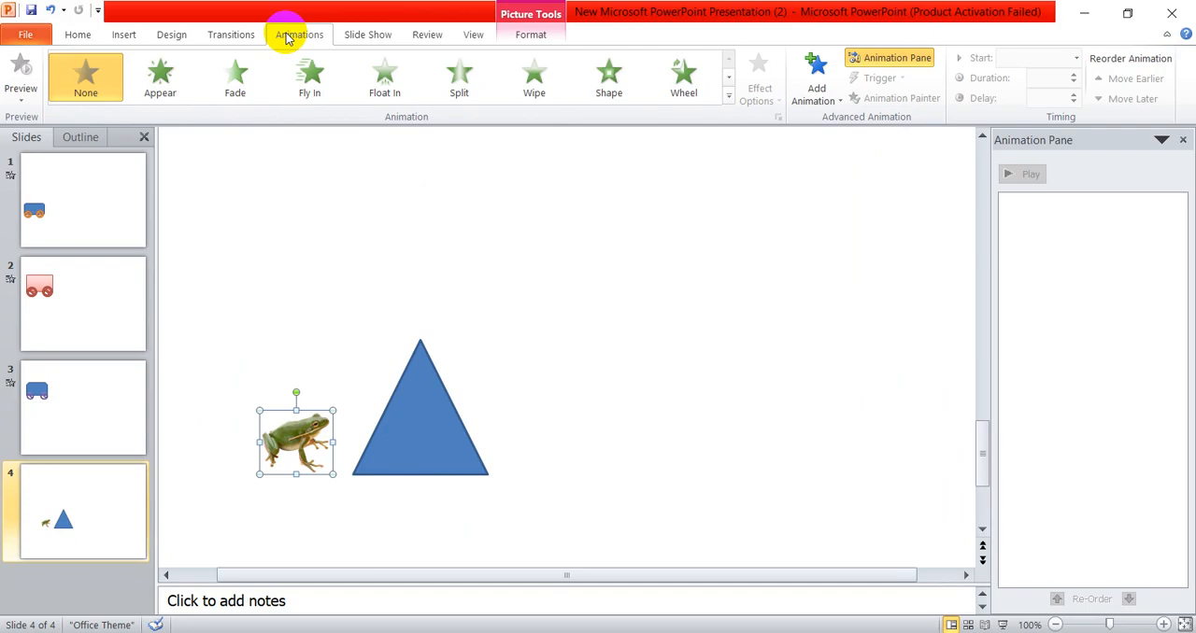
left_click(730, 95)
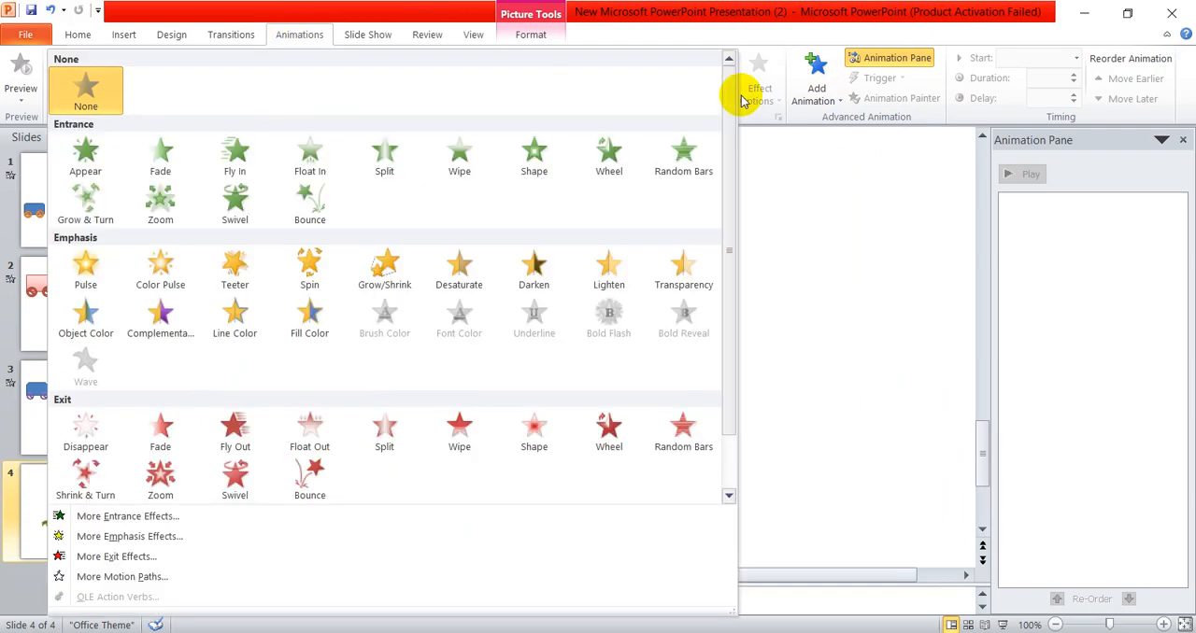
scroll(557, 277, "down", 2)
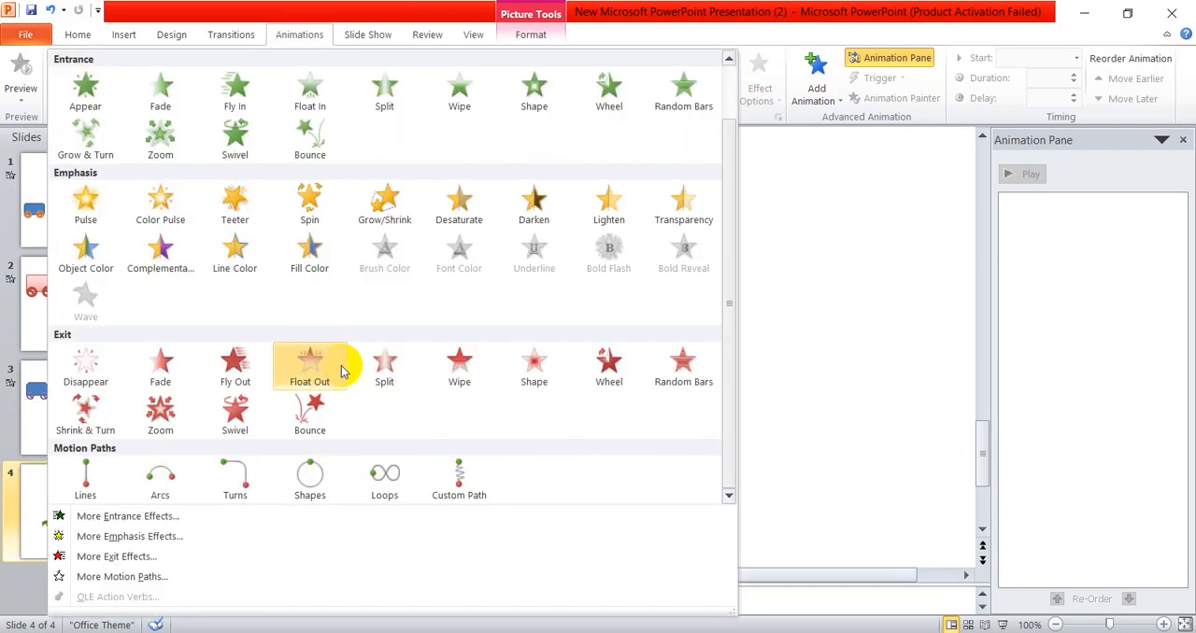
left_click(140, 577)
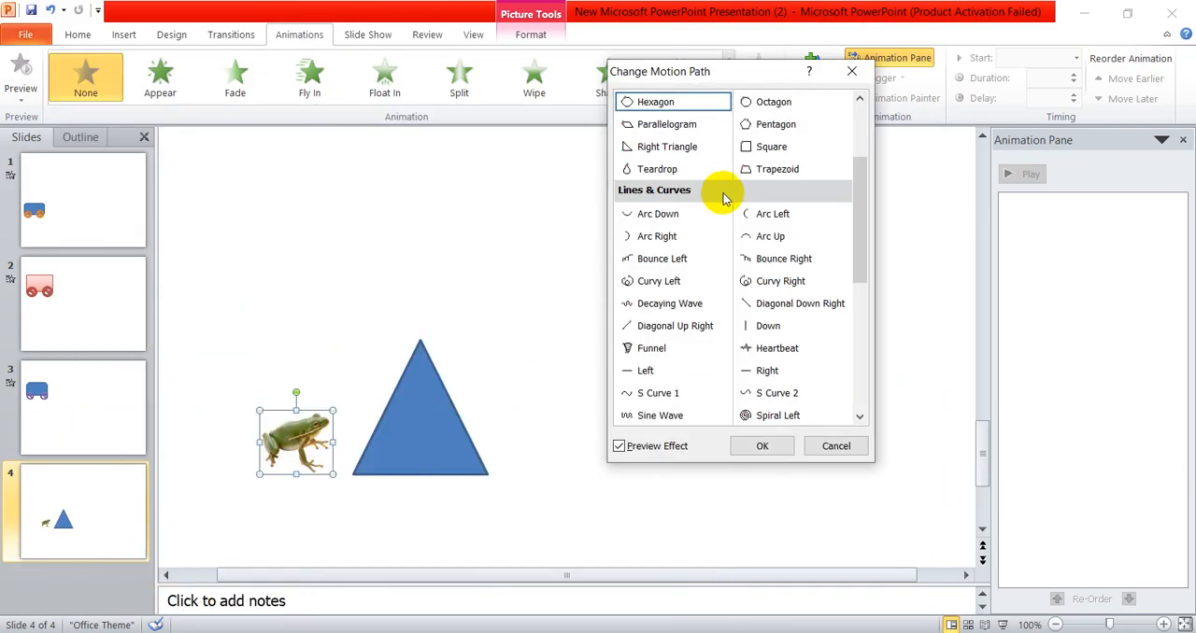
left_click(753, 213)
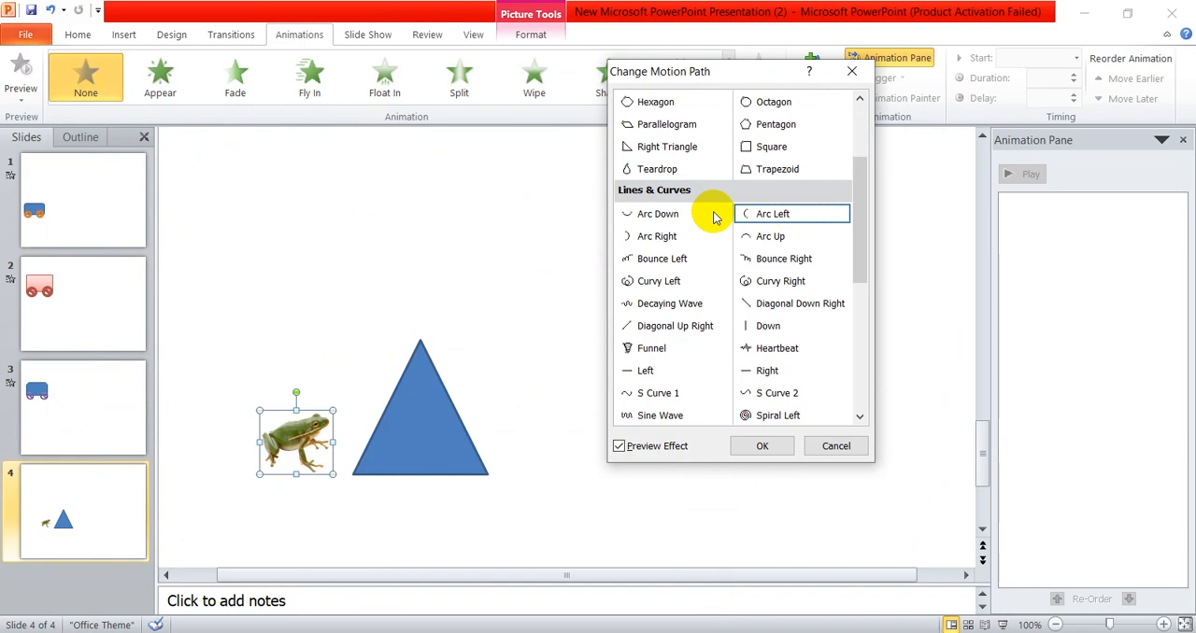
left_click(685, 213)
left_click(669, 238)
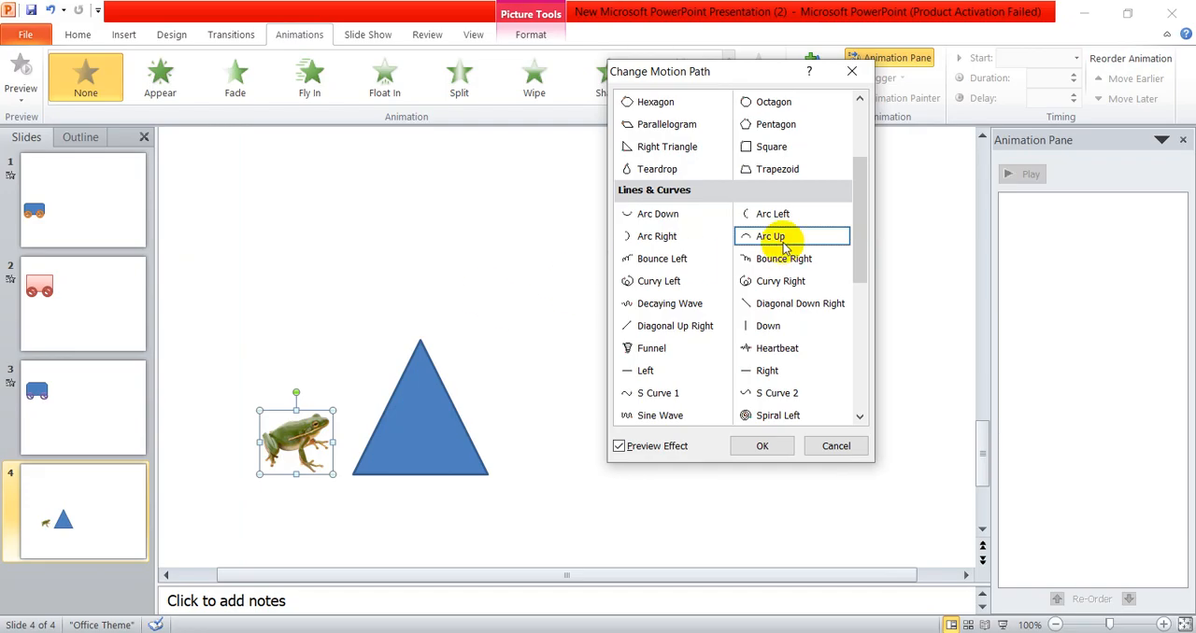
left_click(765, 447)
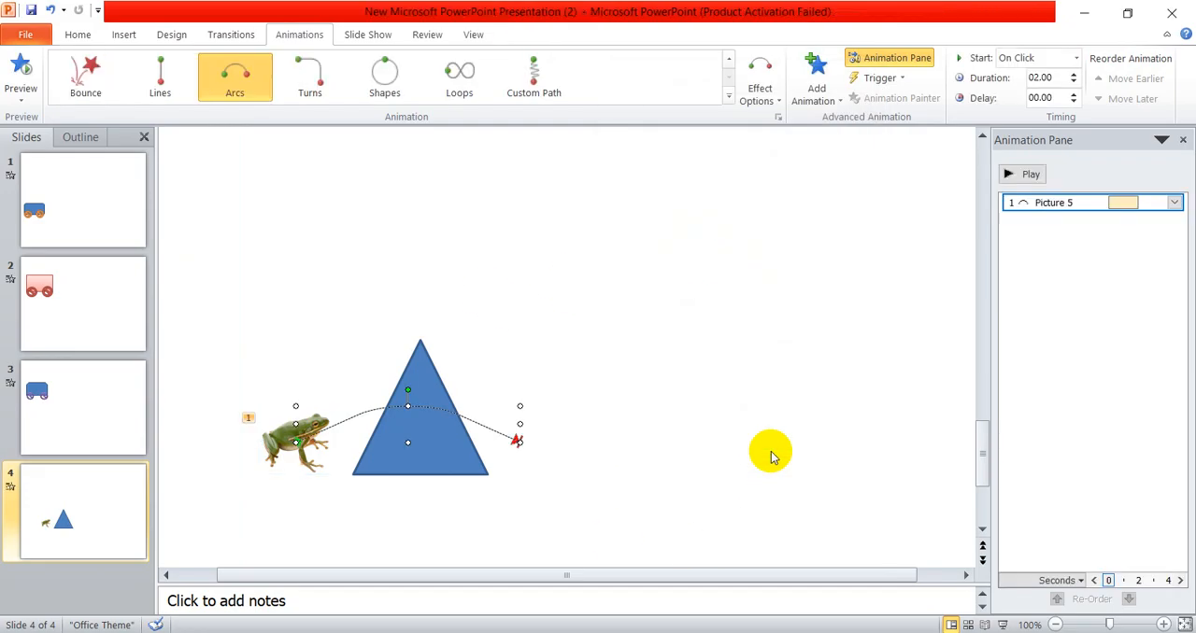
- Stretch the arc path upward so it clears the triangle's peak, and play the animation
left_click_drag(408, 402, 419, 318)
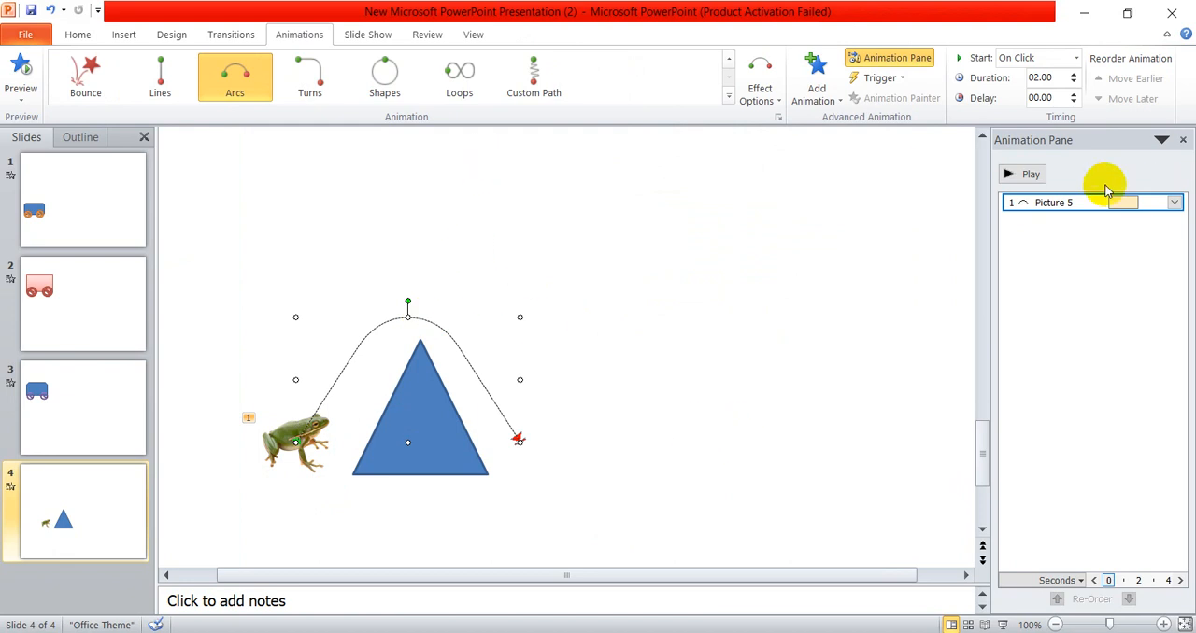
left_click(1044, 174)
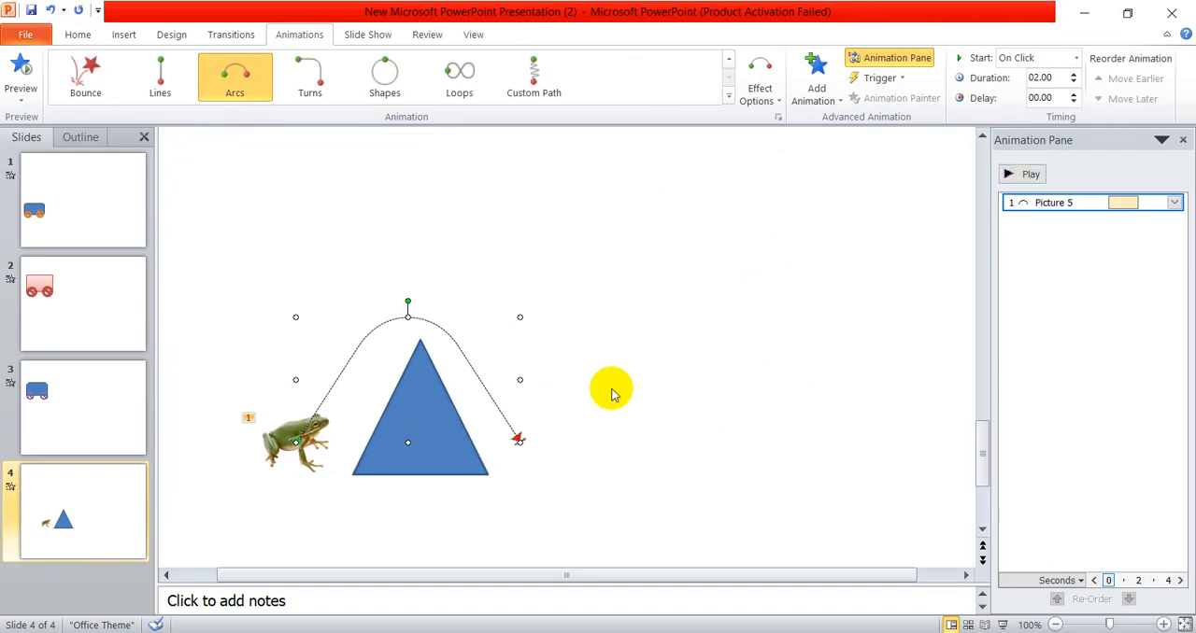
scroll(607, 378, "down", 2)
scroll(581, 369, "up", 1)
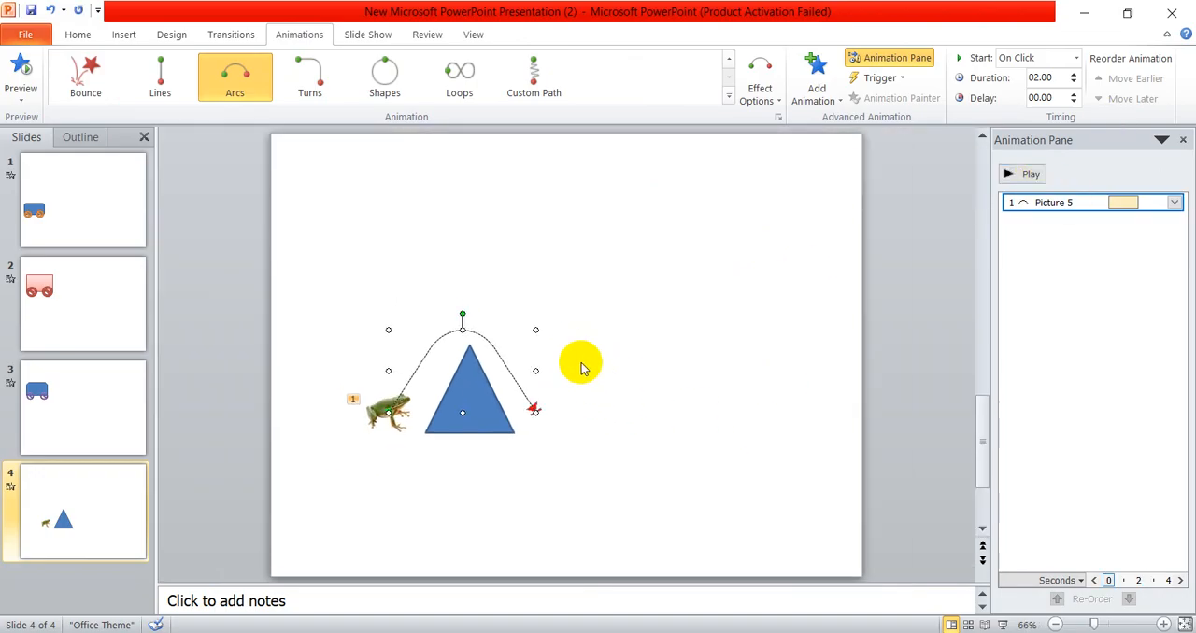
- Add a second Arc Up motion path to the frog picture alongside its existing animation
left_click(375, 414)
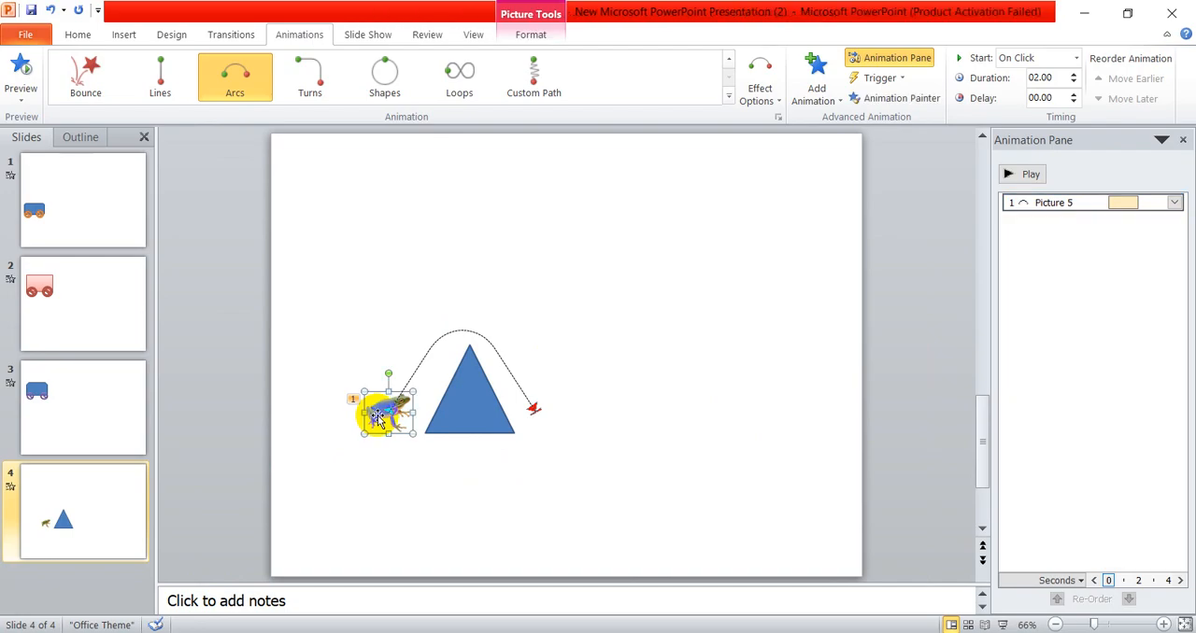
left_click(816, 79)
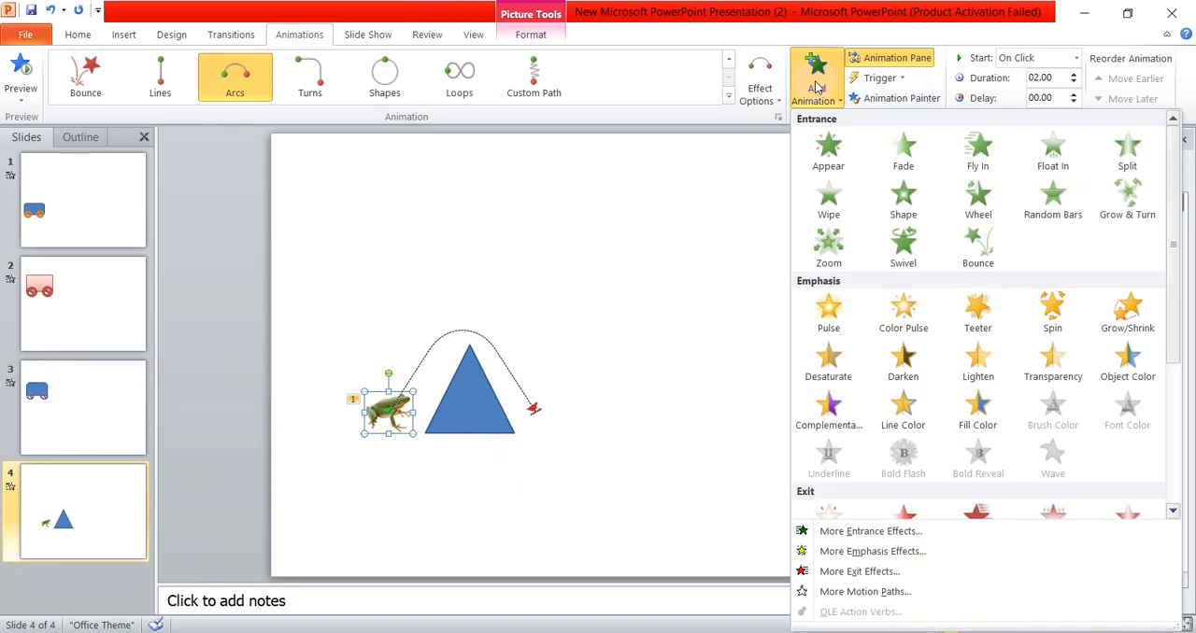
scroll(819, 467, "down", 3)
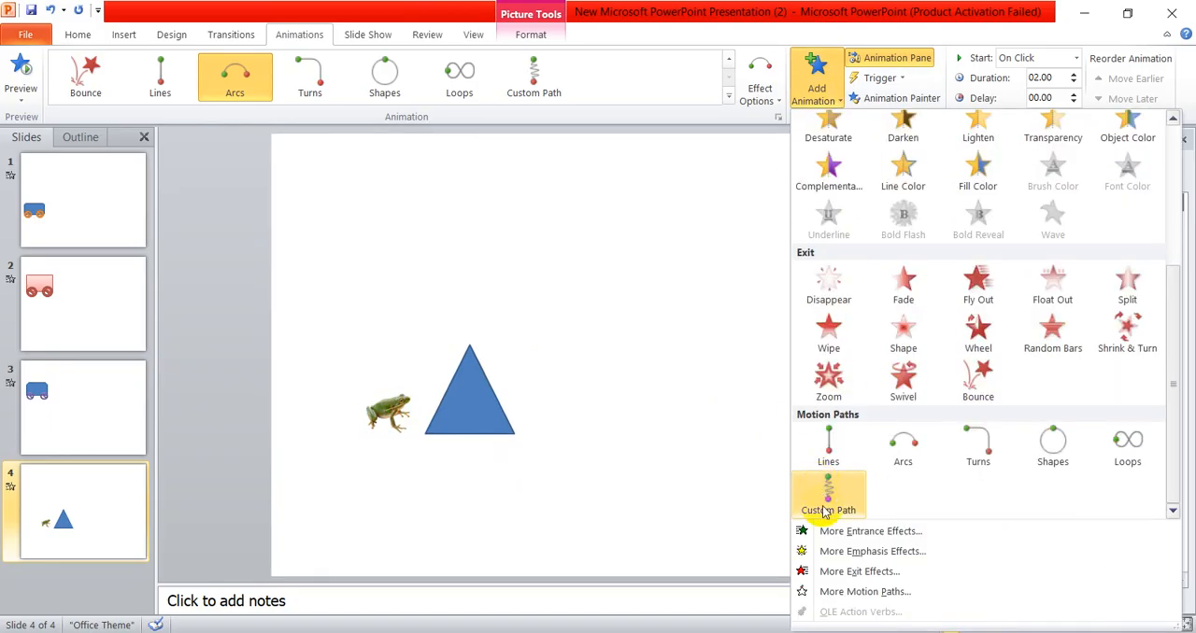
left_click(866, 591)
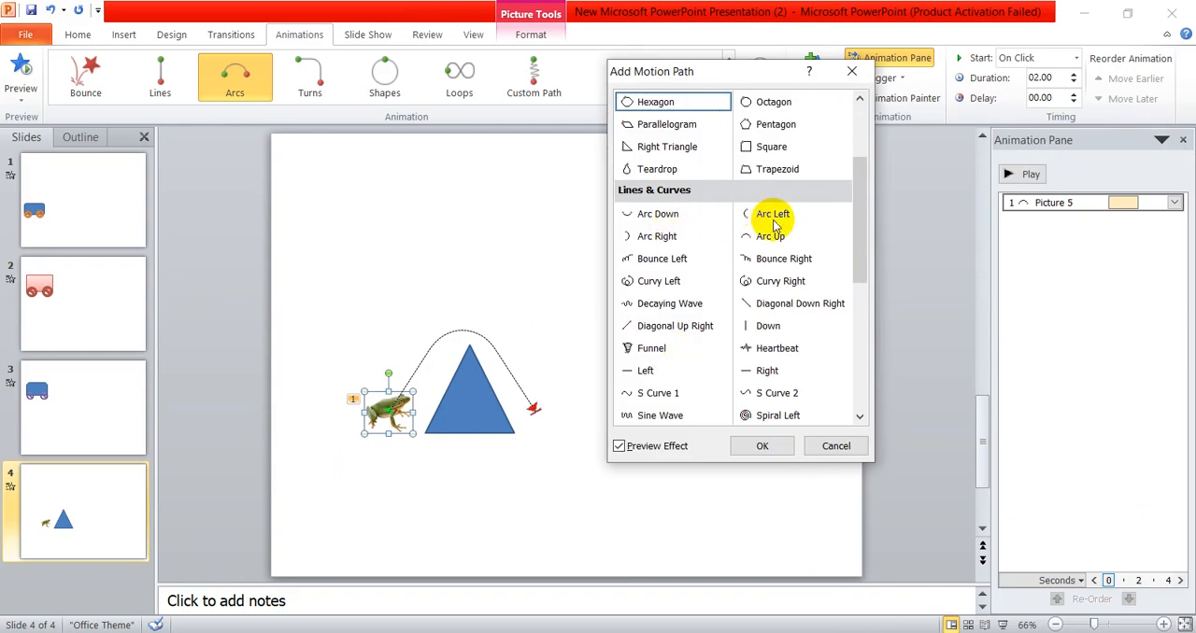
left_click(771, 236)
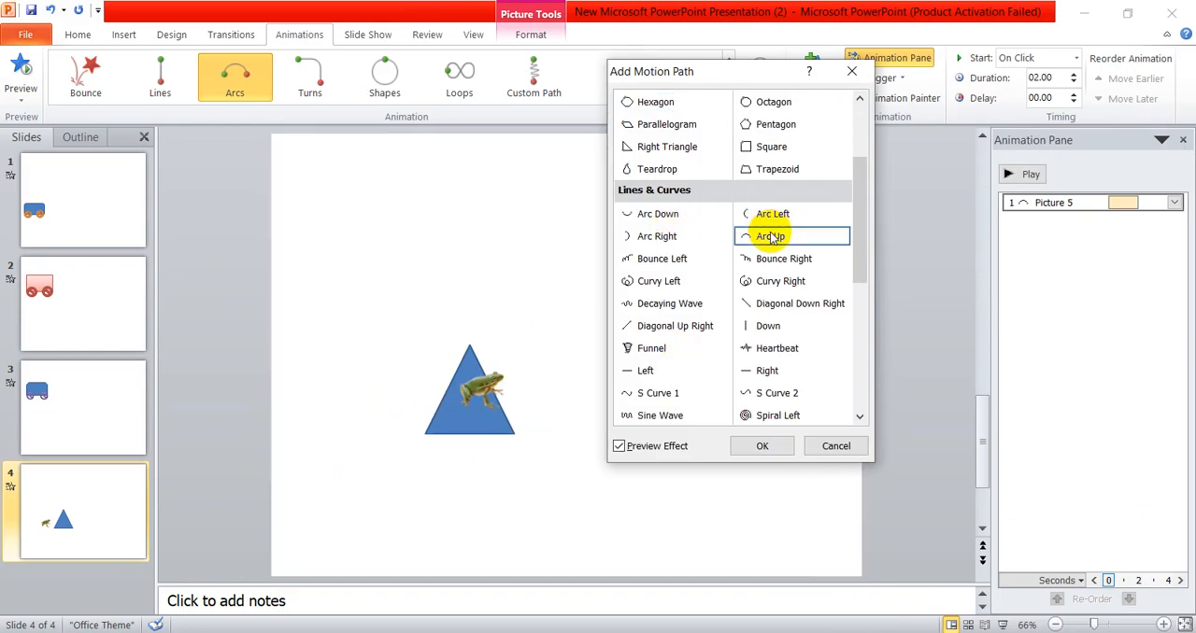
left_click(764, 445)
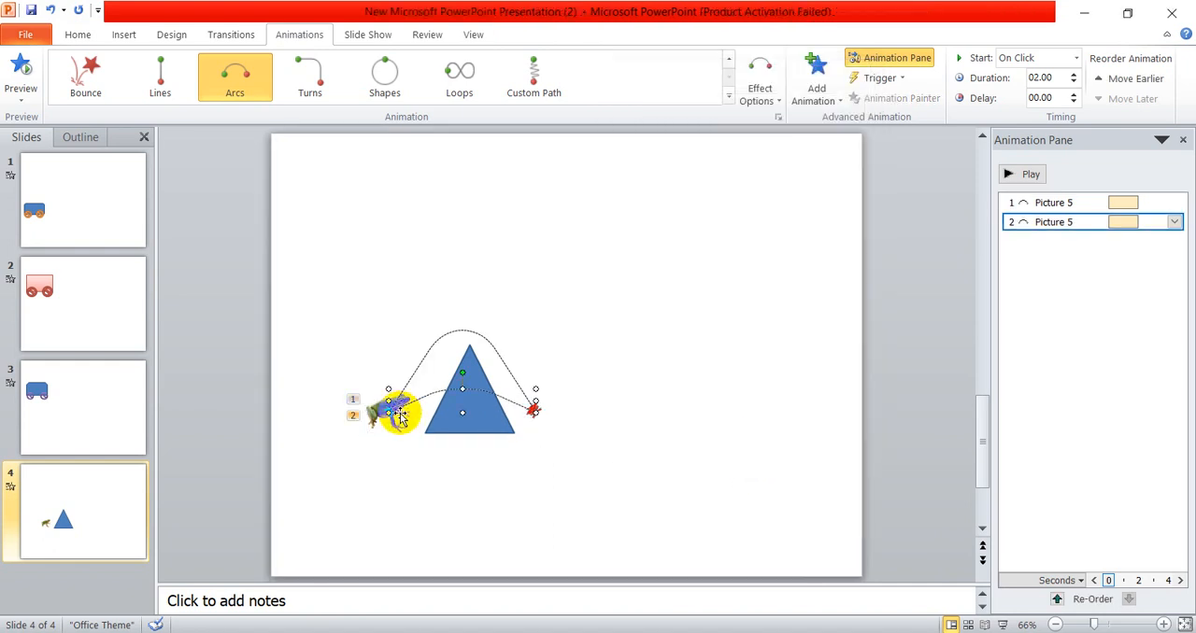
- Move the second arc path to start where the first one ends, and raise its peak to nearly the same height
scroll(399, 418, "up", 4)
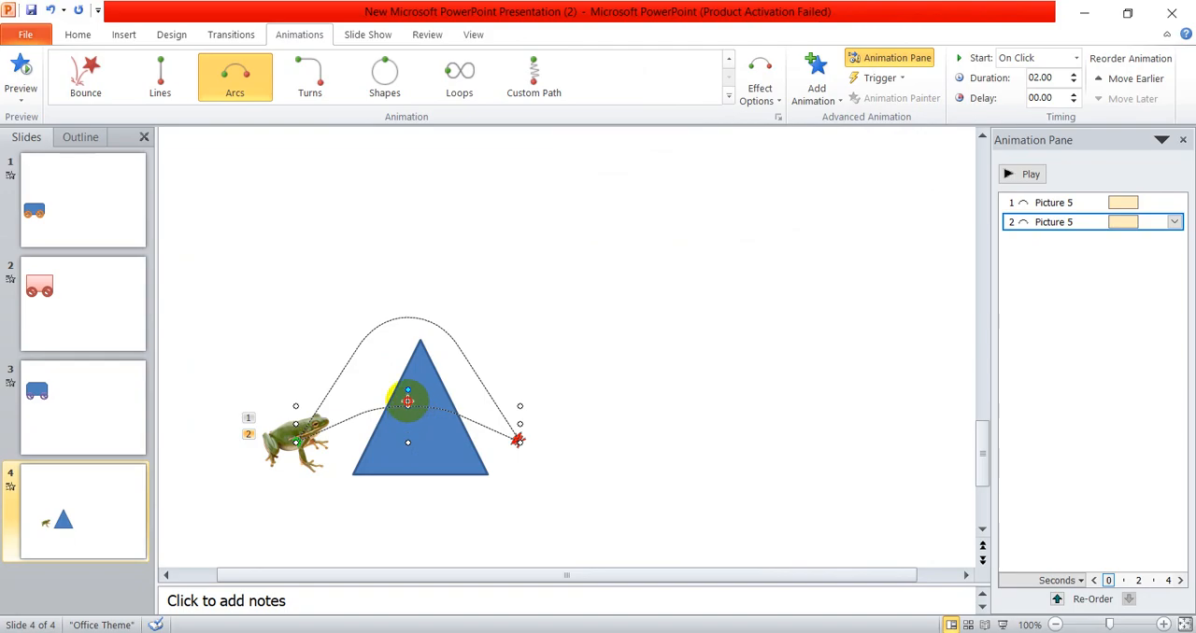
left_click_drag(407, 404, 658, 333)
left_click(738, 493)
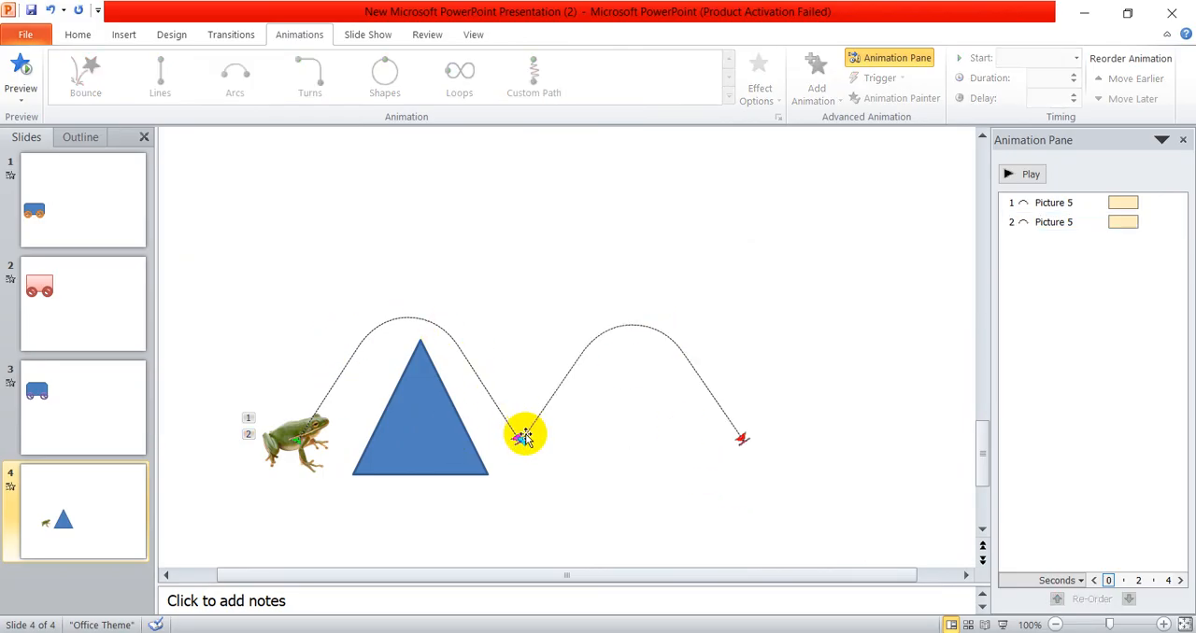
left_click(635, 325)
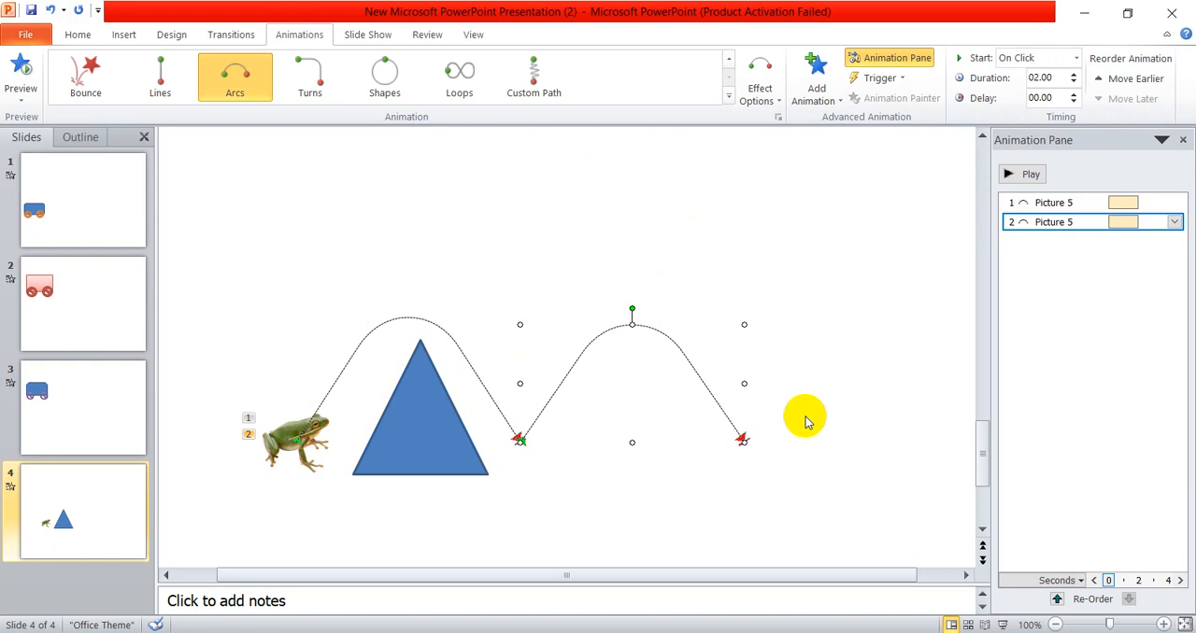
- Set the frog's second arc path to start After Previous and play the animation
left_click(1023, 58)
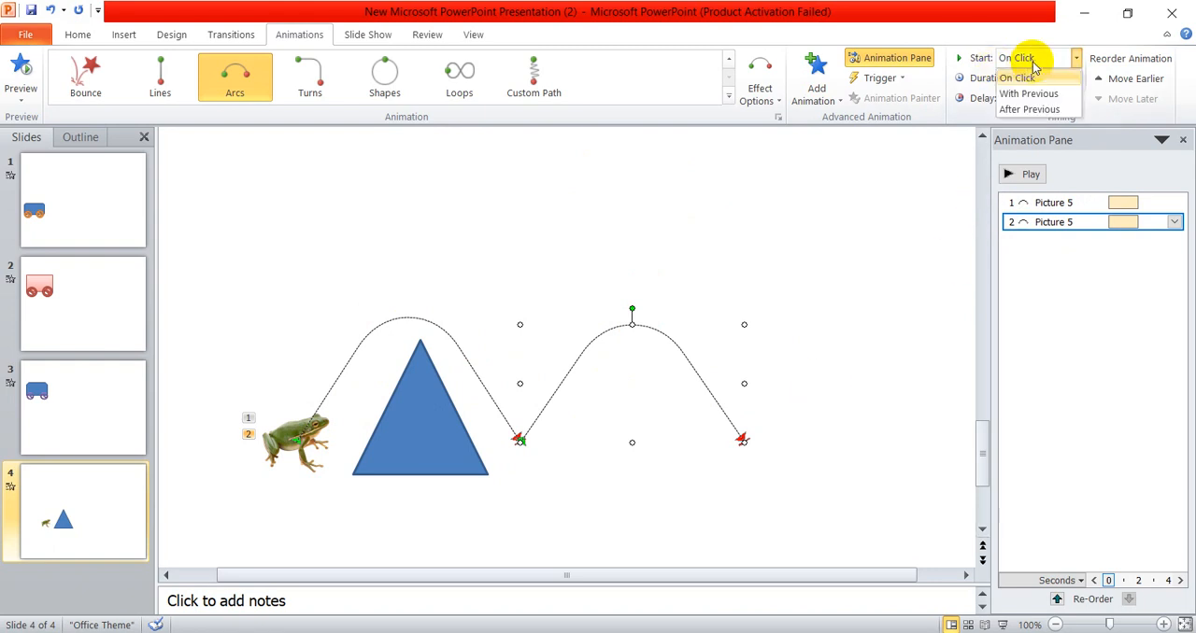
left_click(1028, 110)
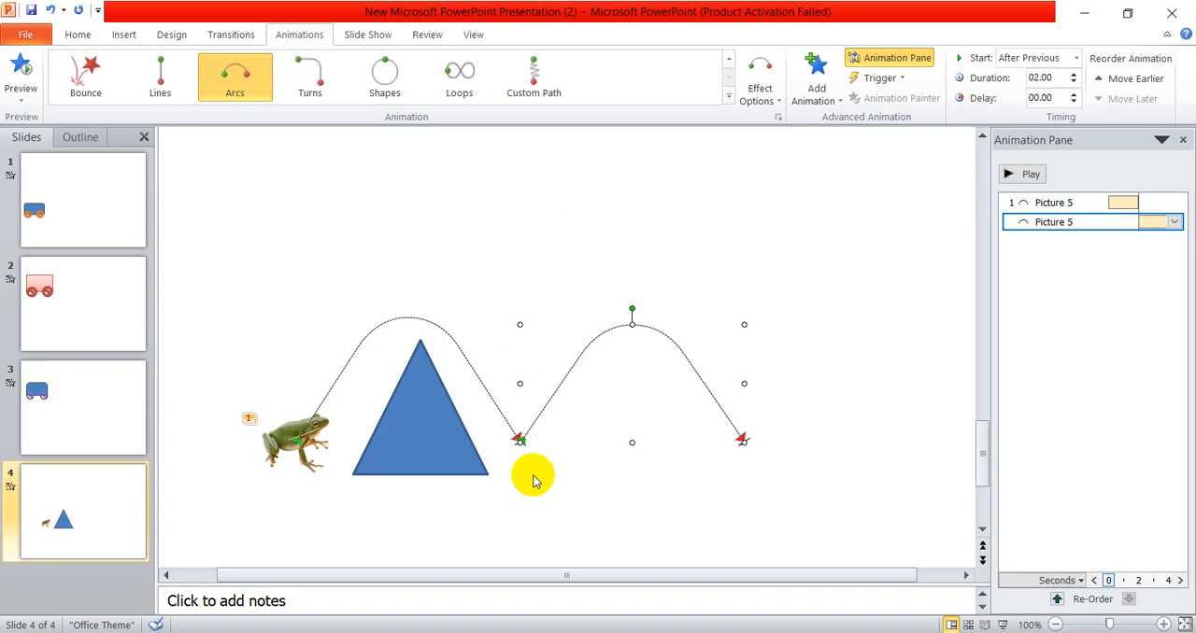
left_click(1026, 175)
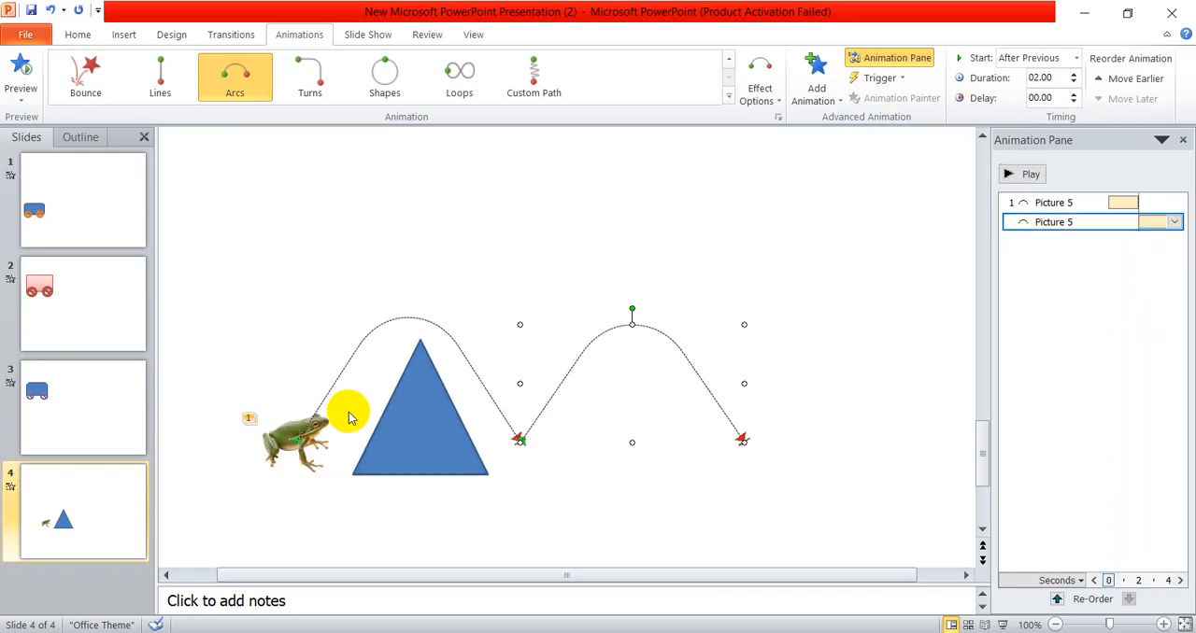
- Place a copy of the blue triangle beneath the second arc path, roughly level with the original
left_click(387, 423)
left_click_drag(420, 439, 634, 447)
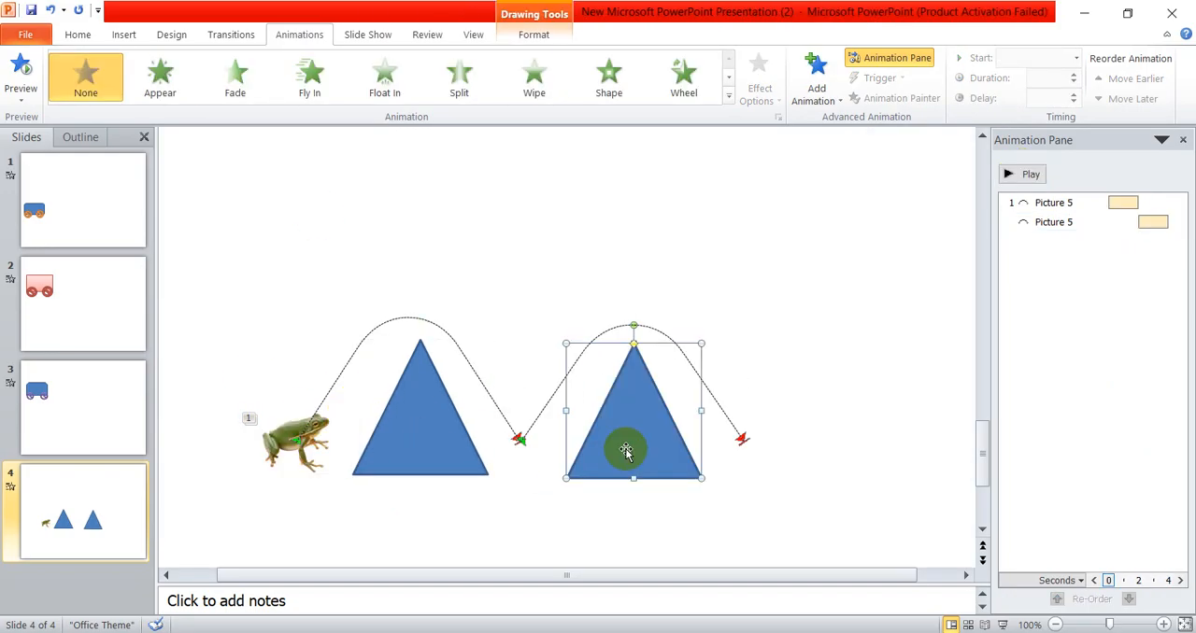
left_click(696, 278)
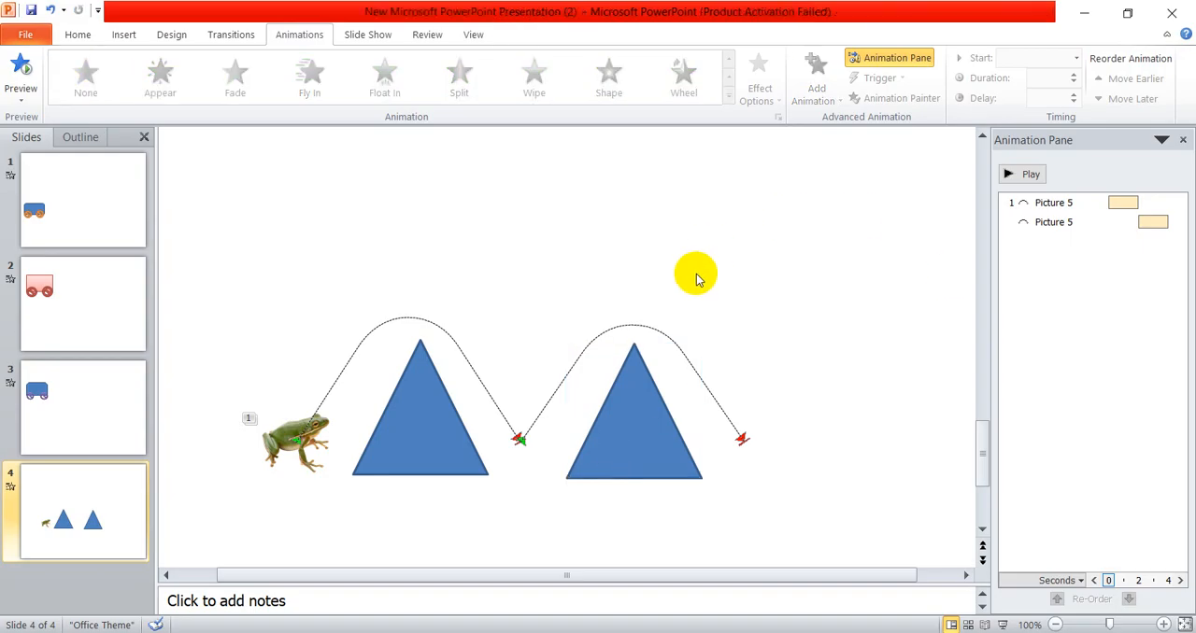
- Add a third Arc Up motion path to the frog picture alongside its existing animations
scroll(696, 279, "down", 4)
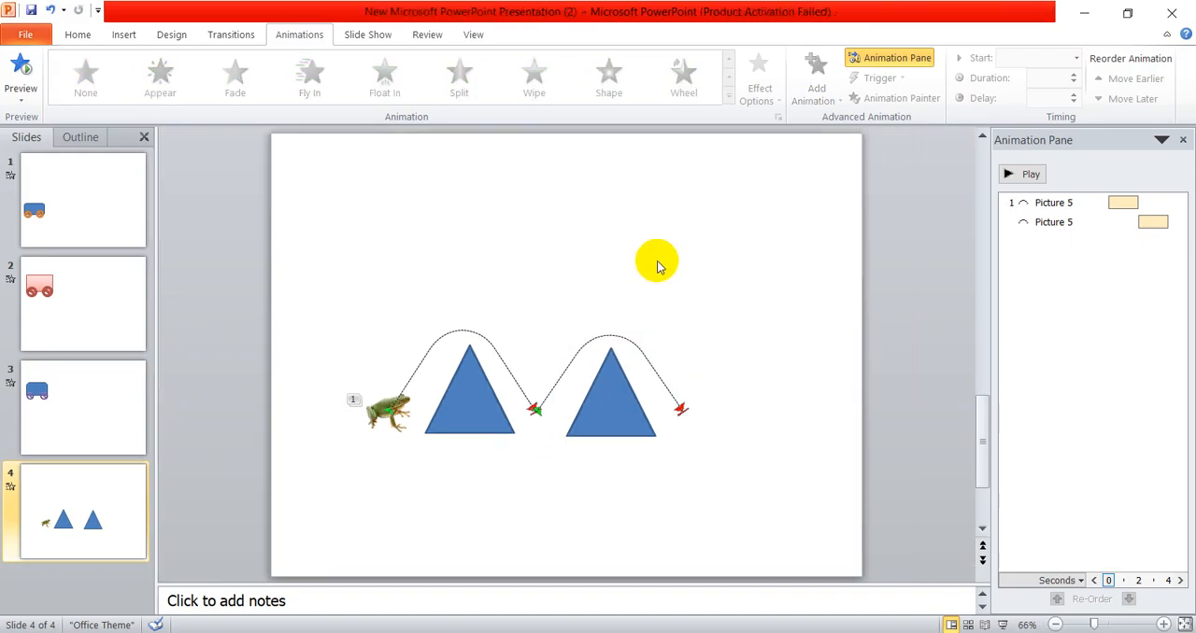
left_click(374, 419)
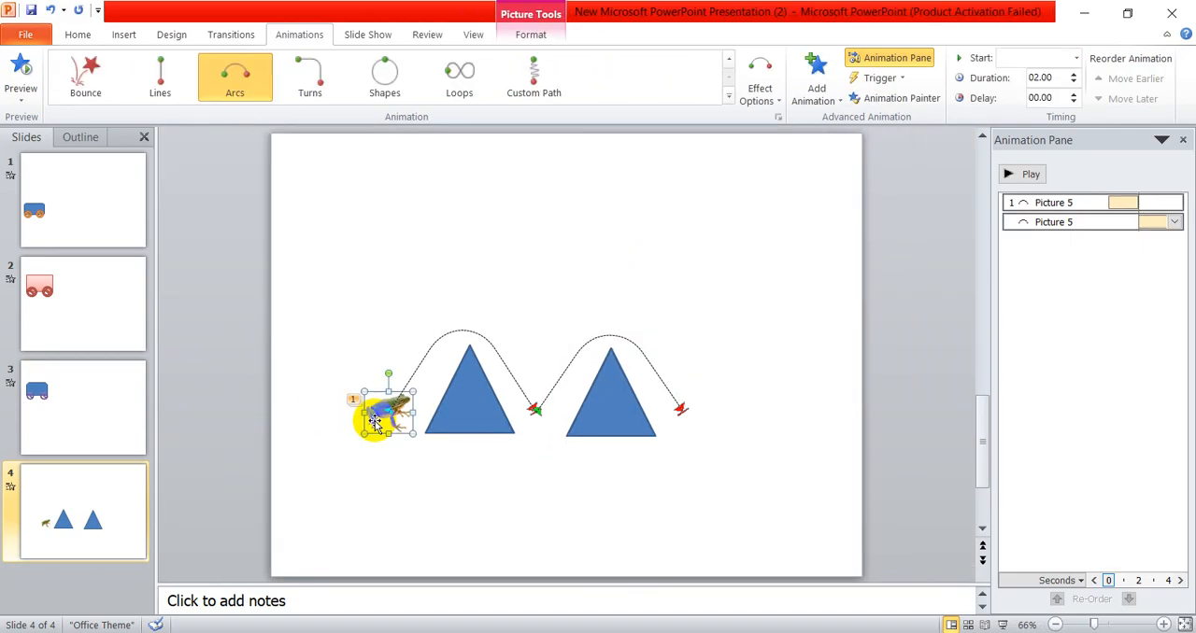
left_click(816, 94)
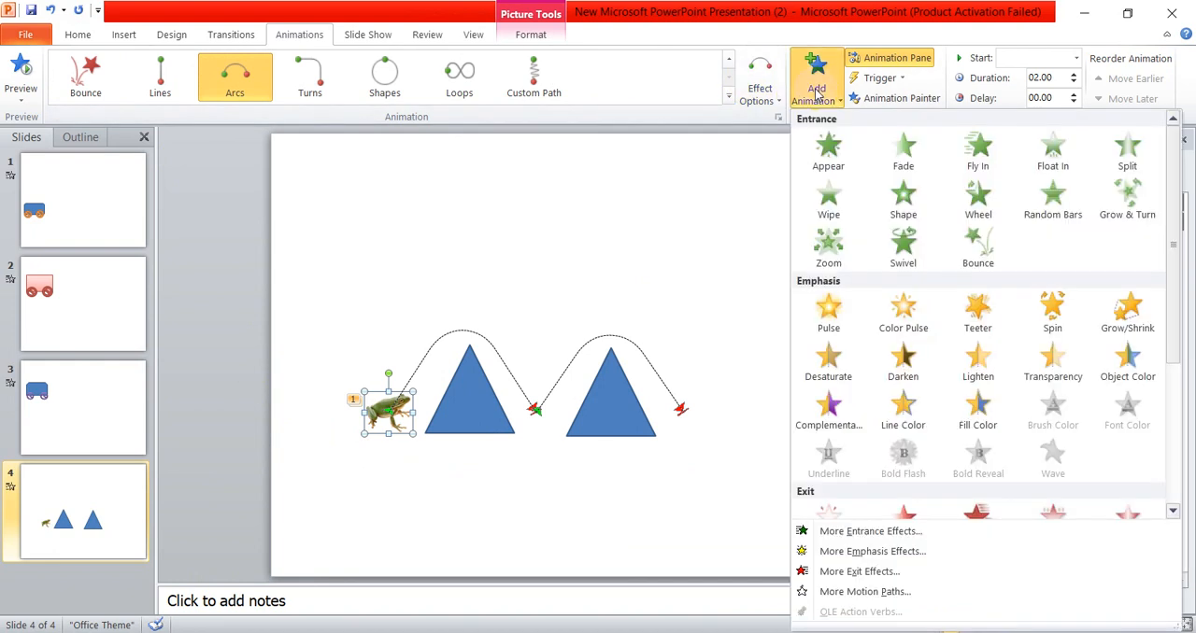
left_click(878, 591)
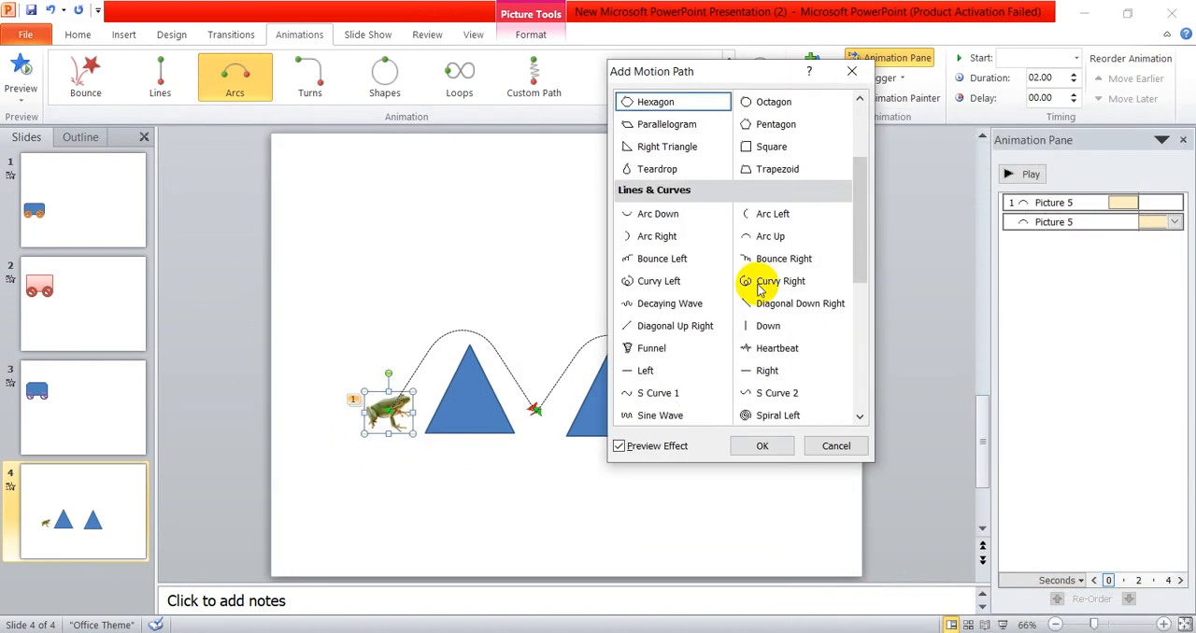
left_click(790, 239)
left_click(777, 445)
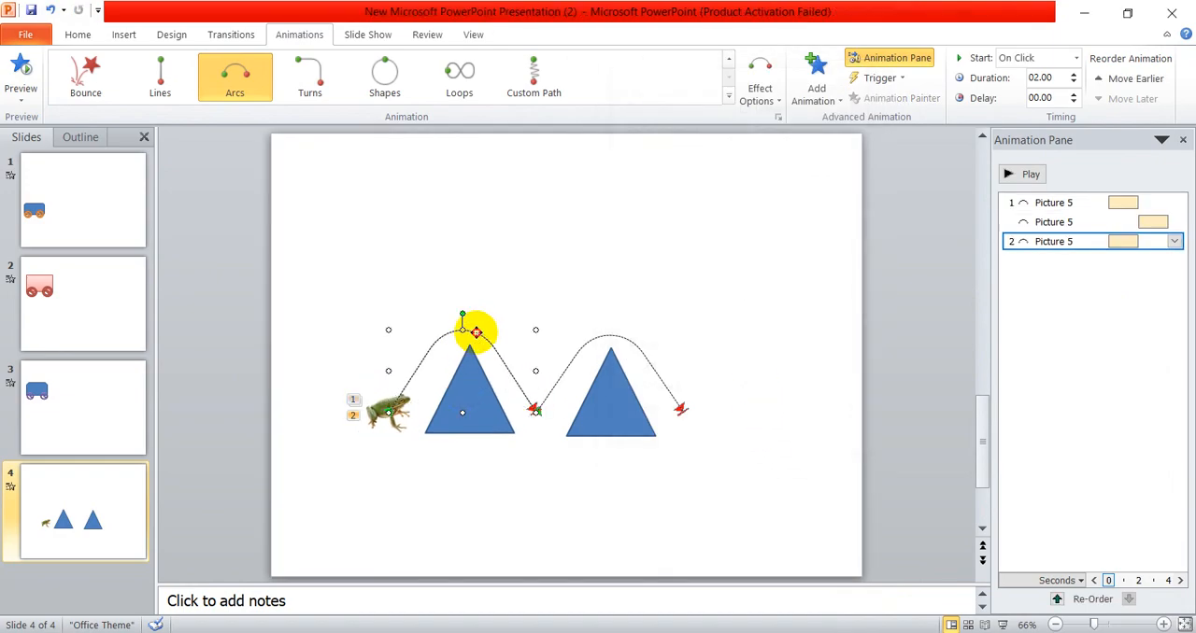
- Move the third arc path to start where the second one ends, and set it to start After Previous
left_click_drag(477, 333, 760, 328)
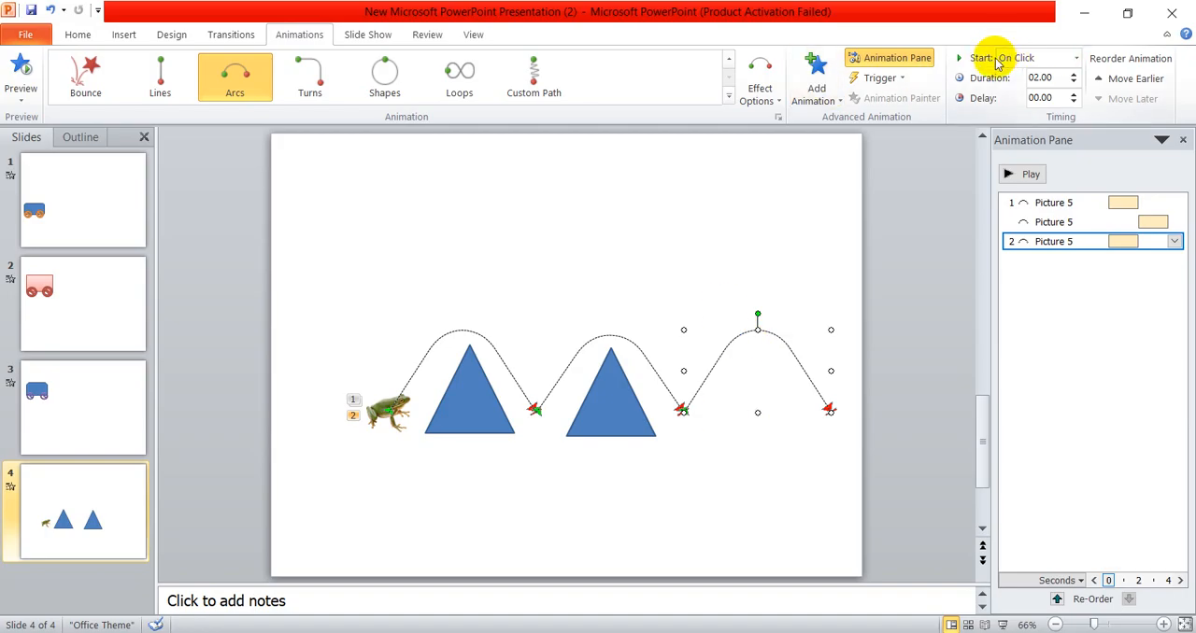
left_click(1030, 64)
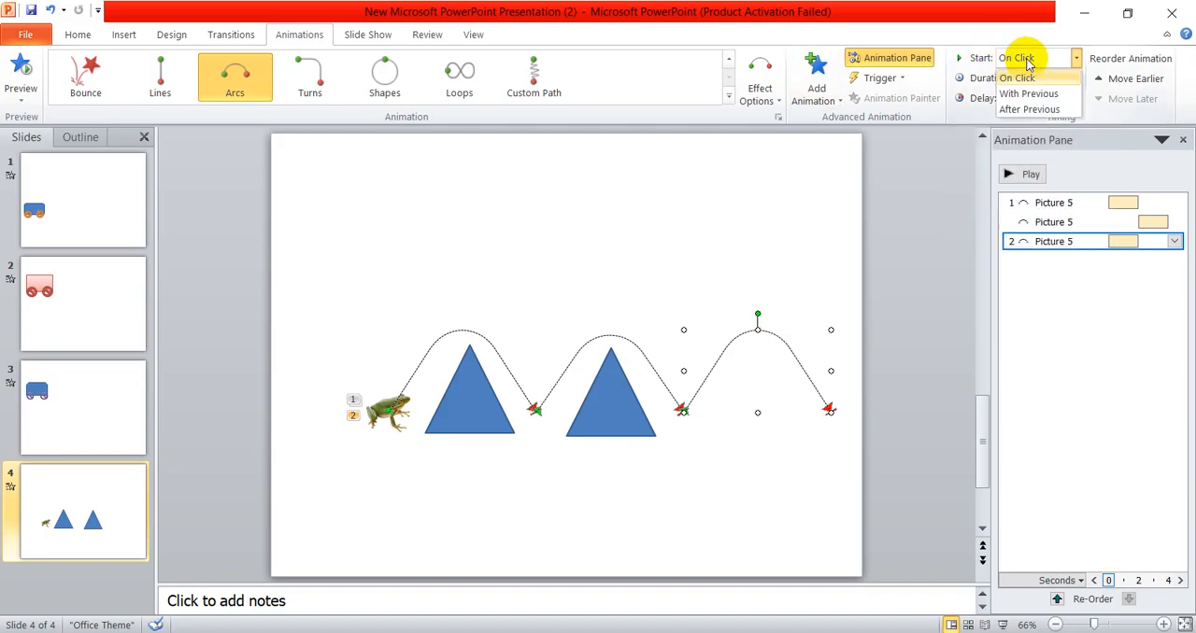
left_click(1033, 109)
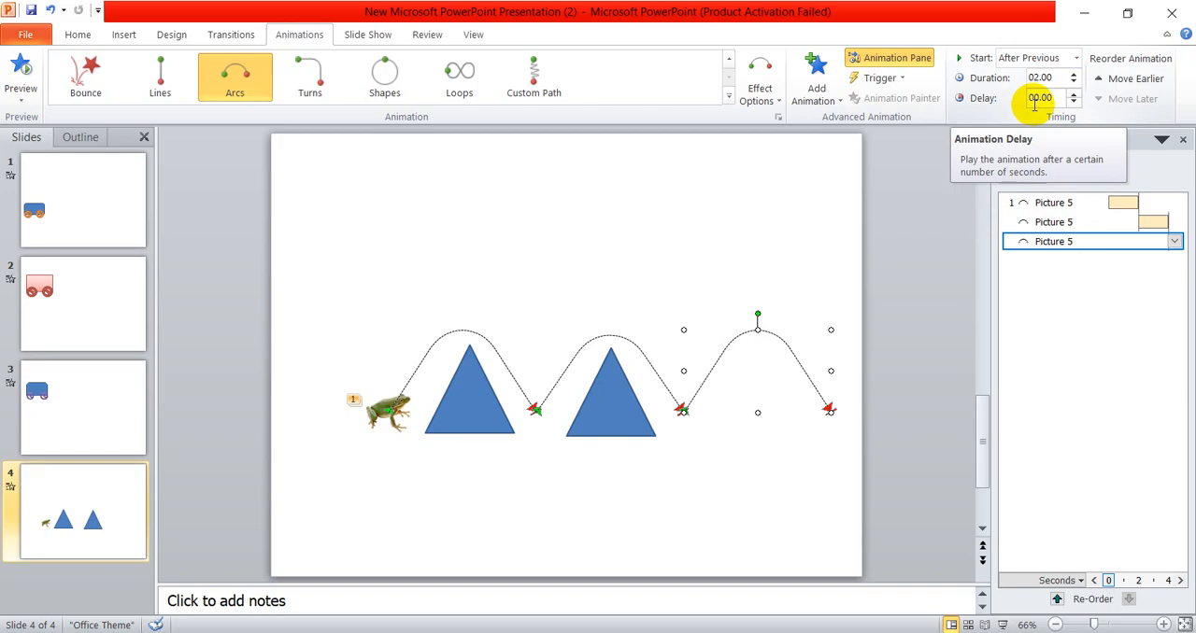
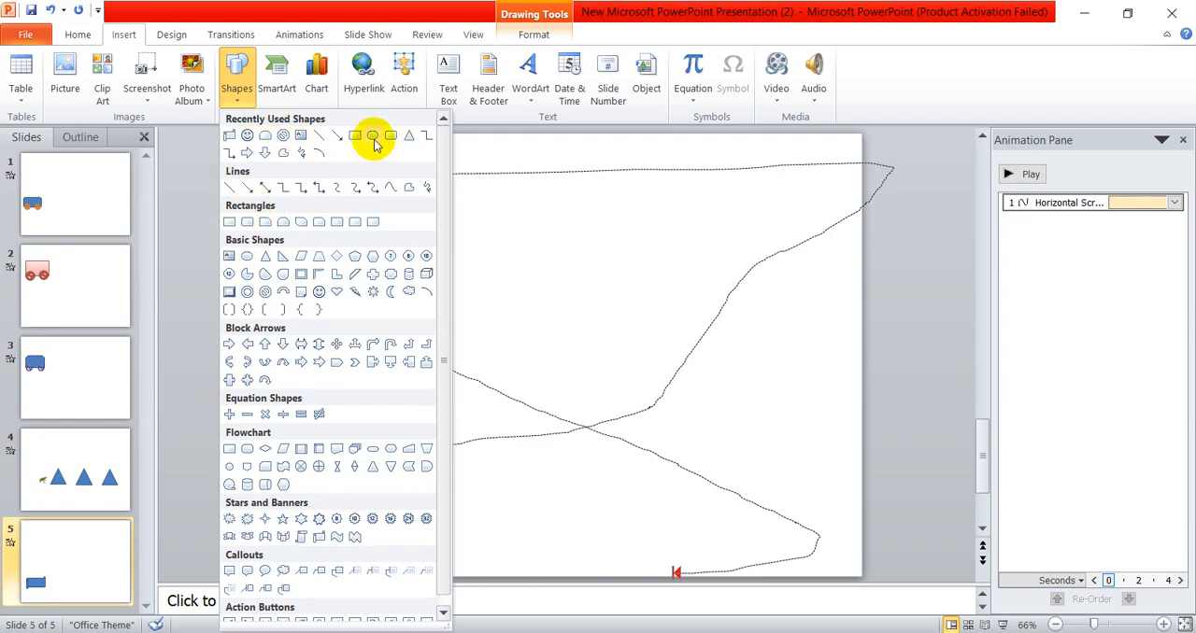
- Draw a narrow vertical rectangle about 0.92" high and 0.17" wide extending upward from the scroll shape's left edge
left_click(334, 136)
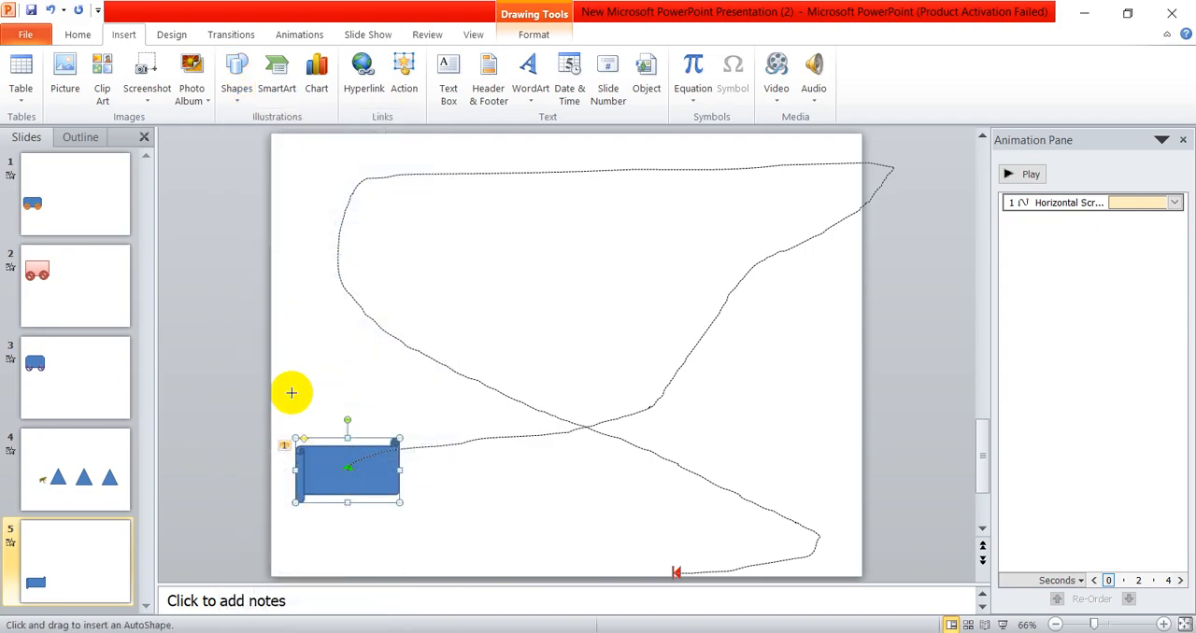
scroll(289, 395, "up", 3)
left_click_drag(204, 327, 219, 409)
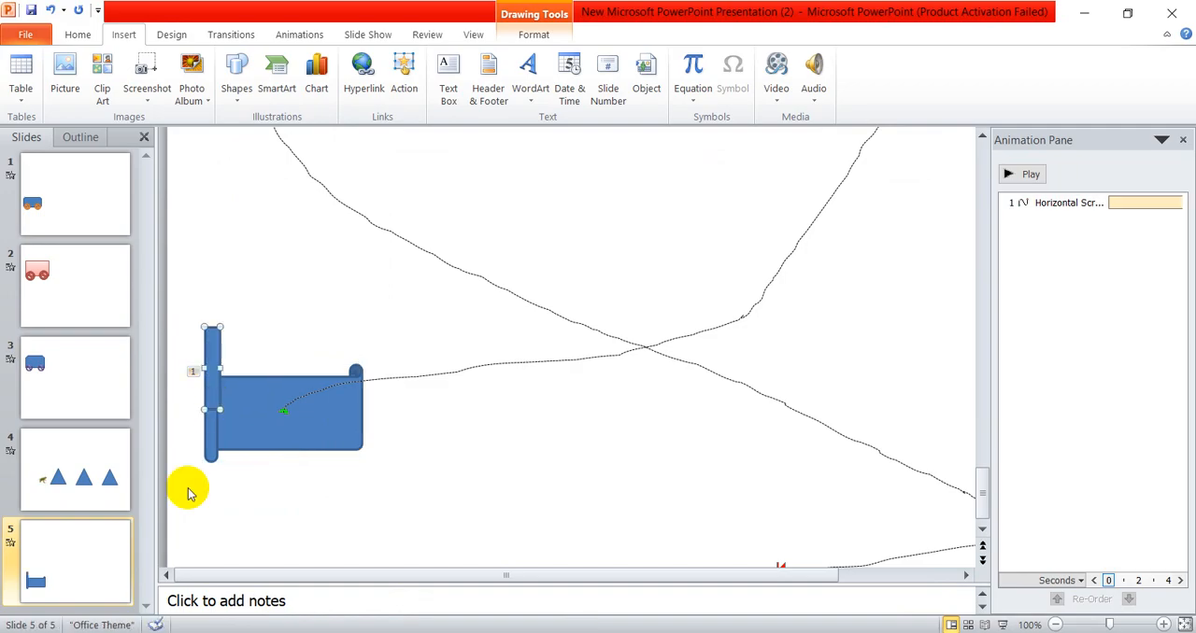
left_click(274, 320)
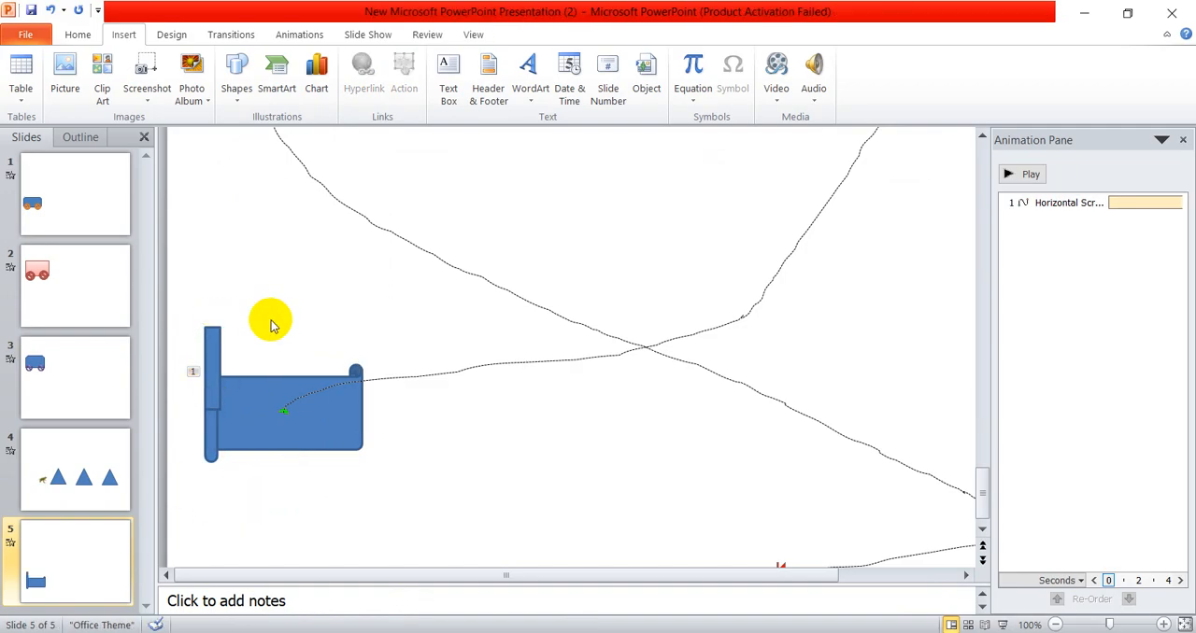
left_click(247, 405)
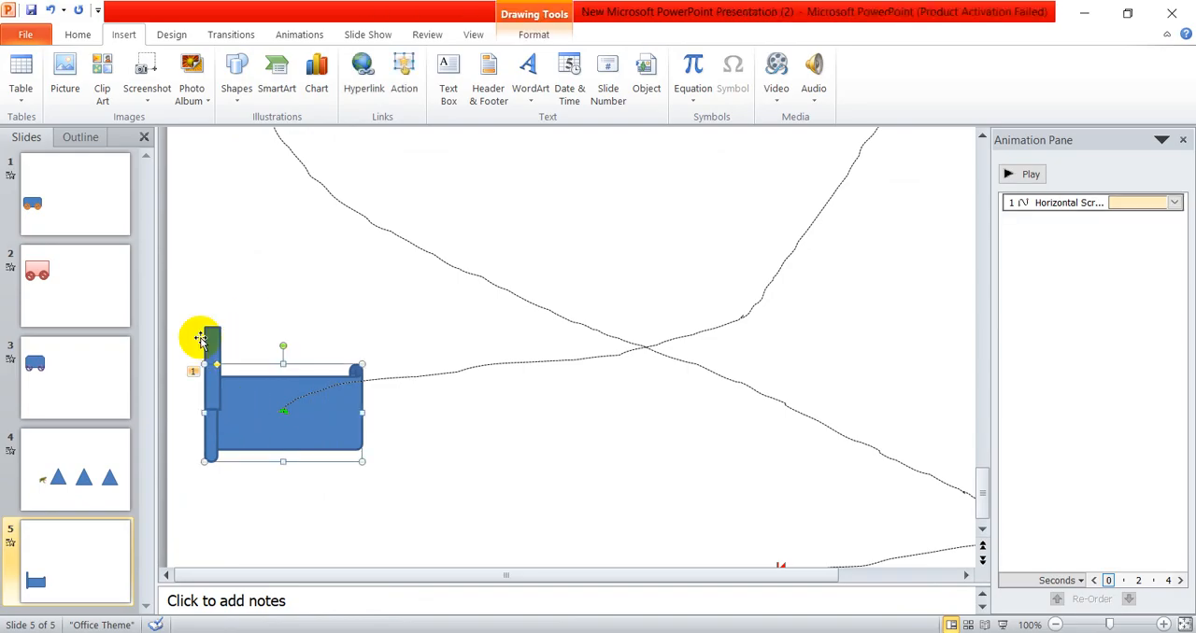
- Apply the purple shape style to the narrow vertical rectangle
left_click(213, 355)
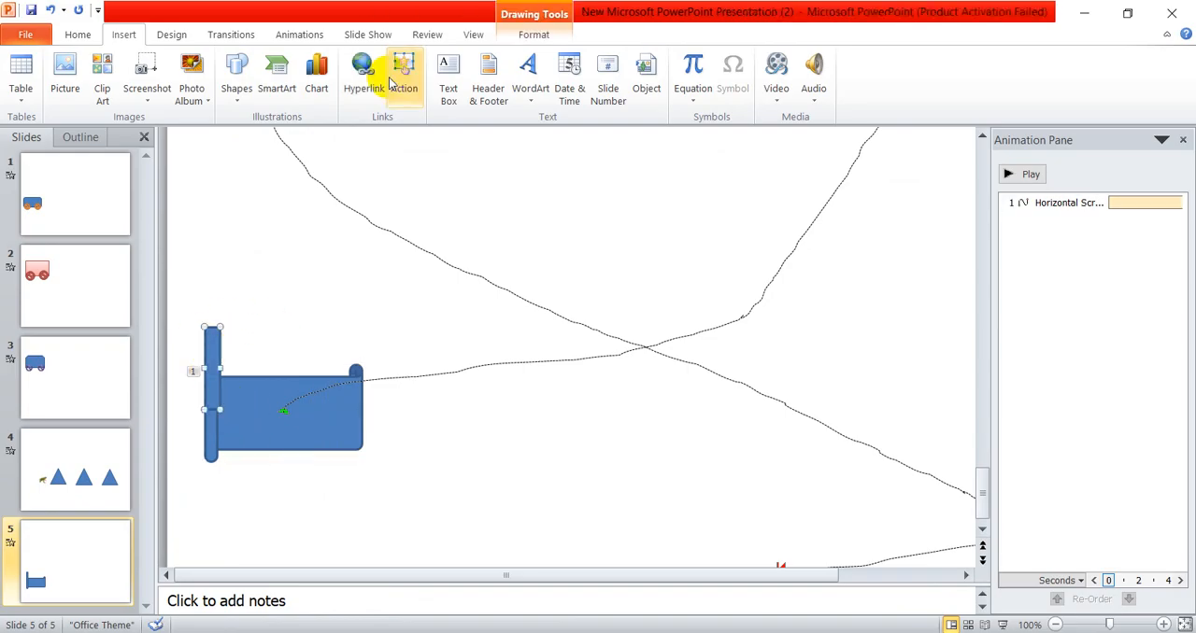
left_click(534, 35)
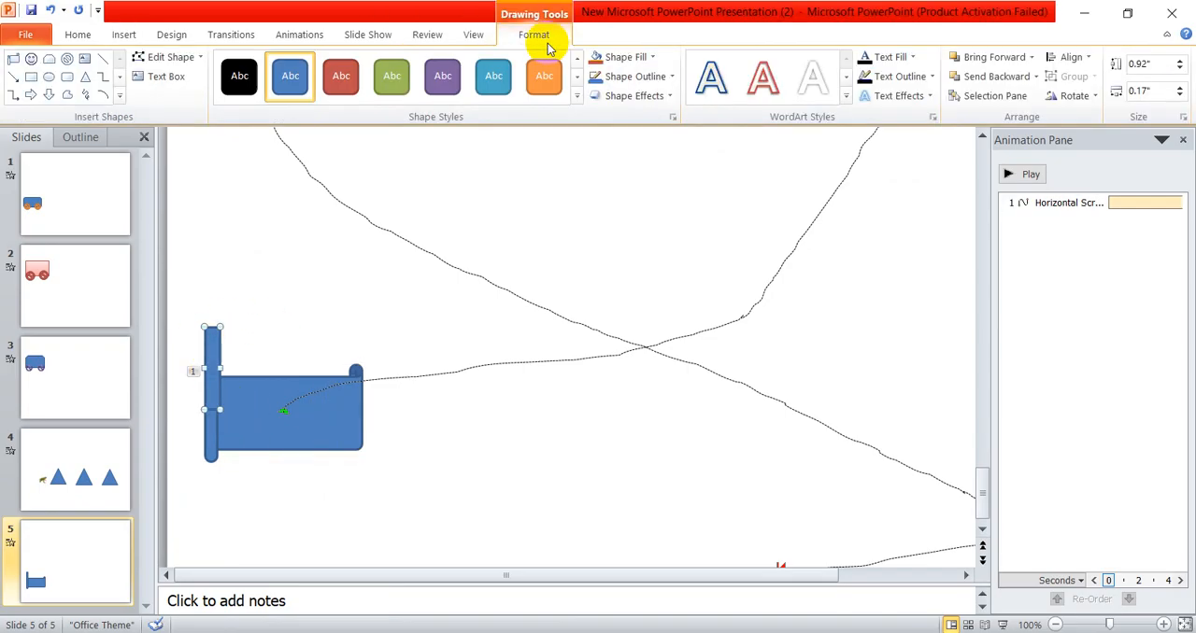
left_click(445, 82)
left_click(454, 234)
- Copy the scroll shape's custom path animation onto the purple rectangle with the Animation Painter
left_click(262, 412)
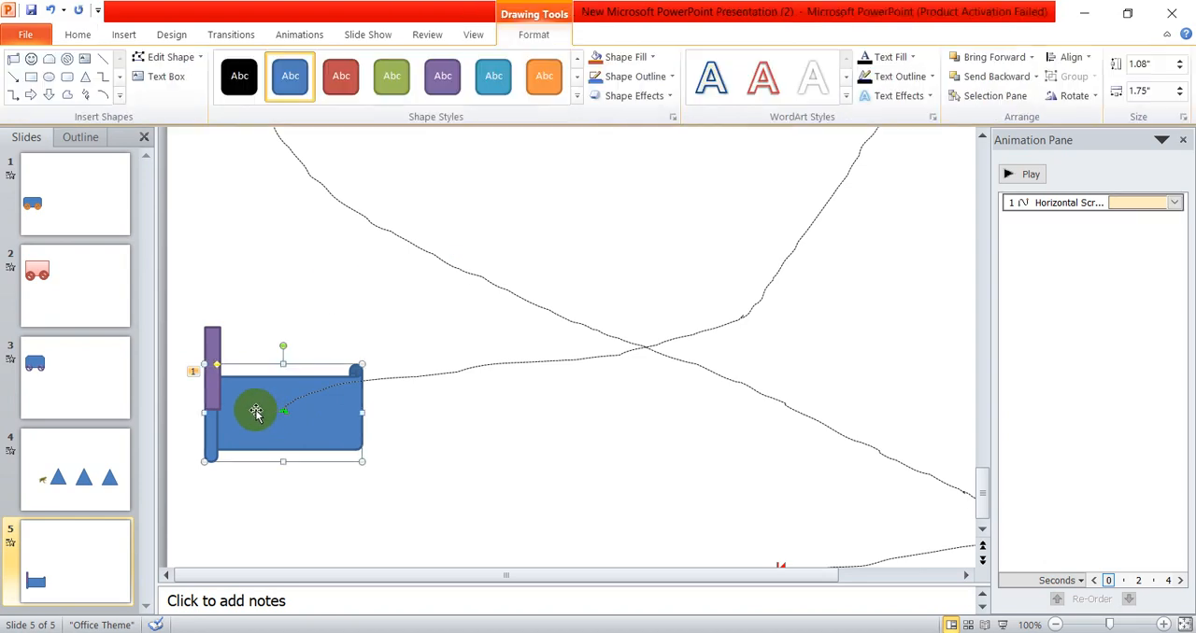
left_click(229, 35)
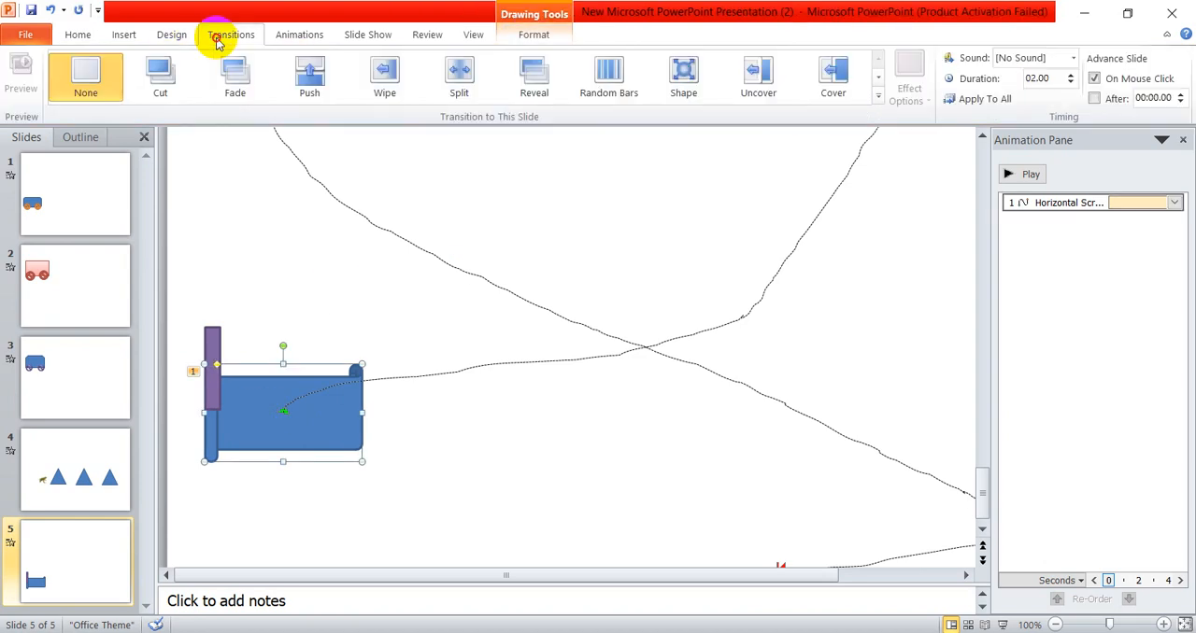
left_click(301, 35)
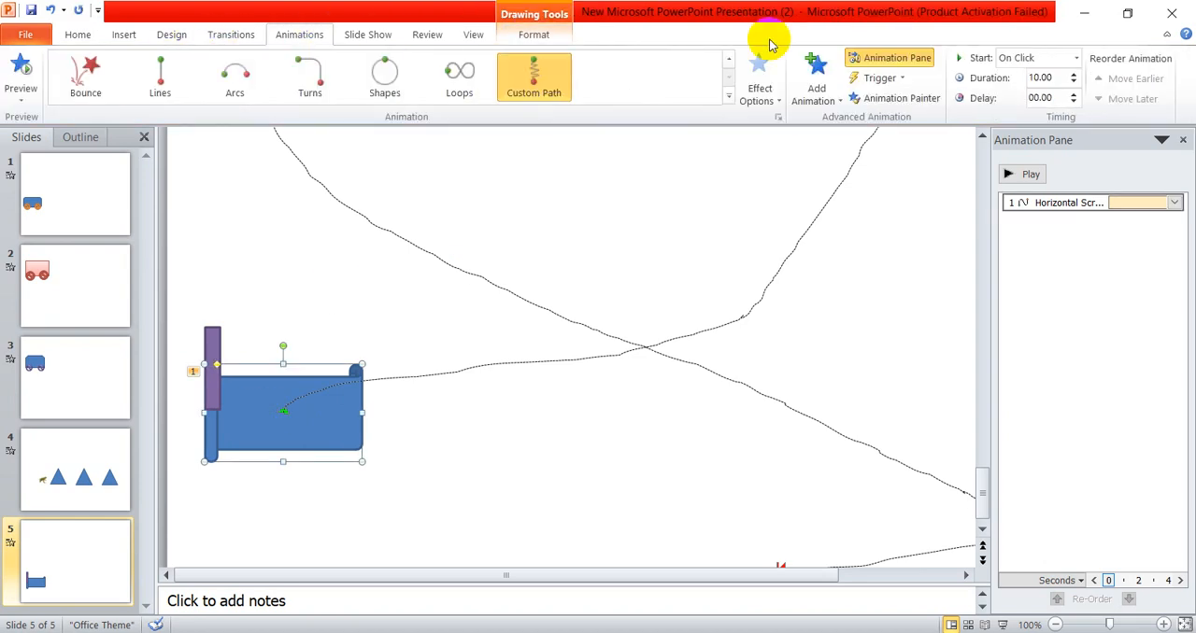
left_click(928, 101)
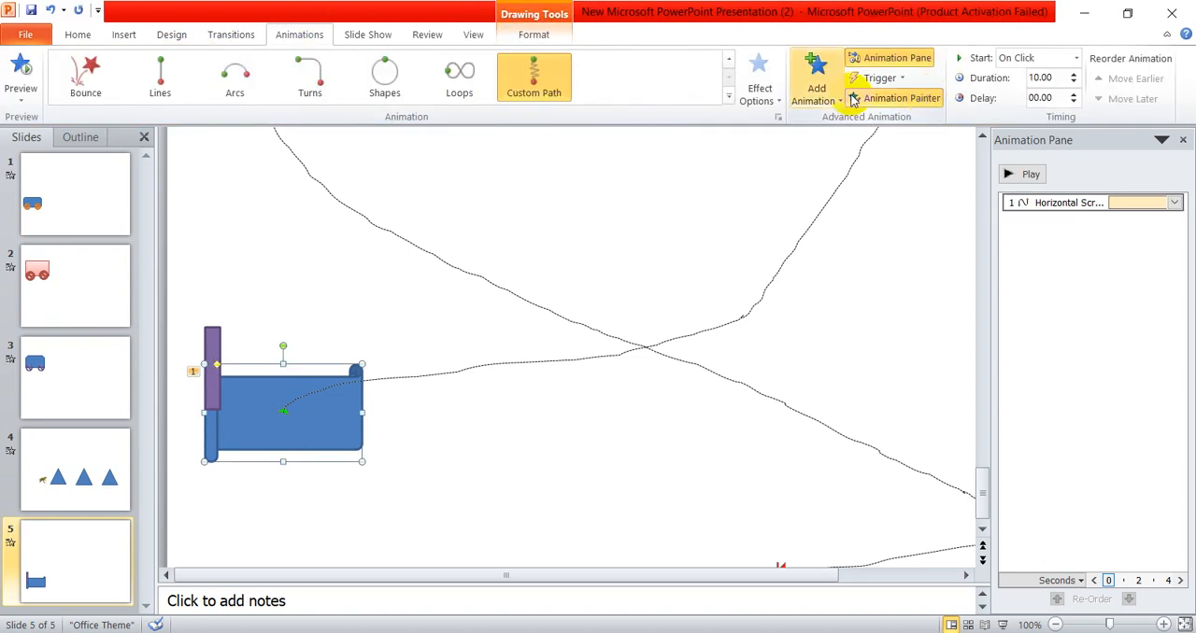
left_click(218, 336)
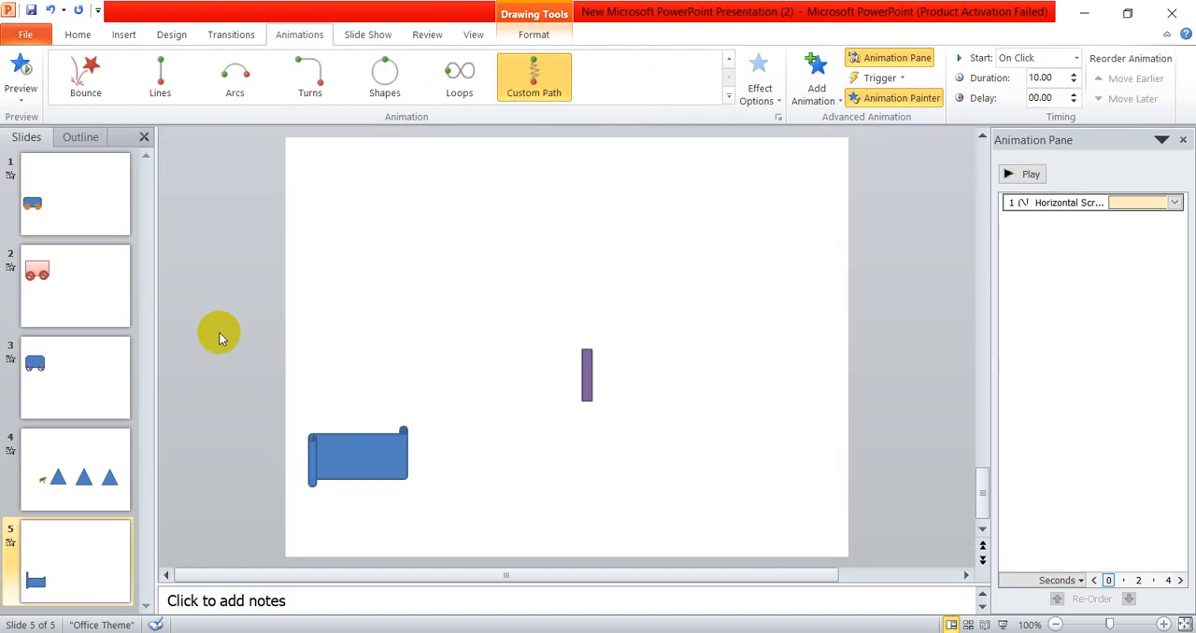
- Set the scroll shape's custom path animation to start With Previous and play the slide's animations
left_click(251, 428)
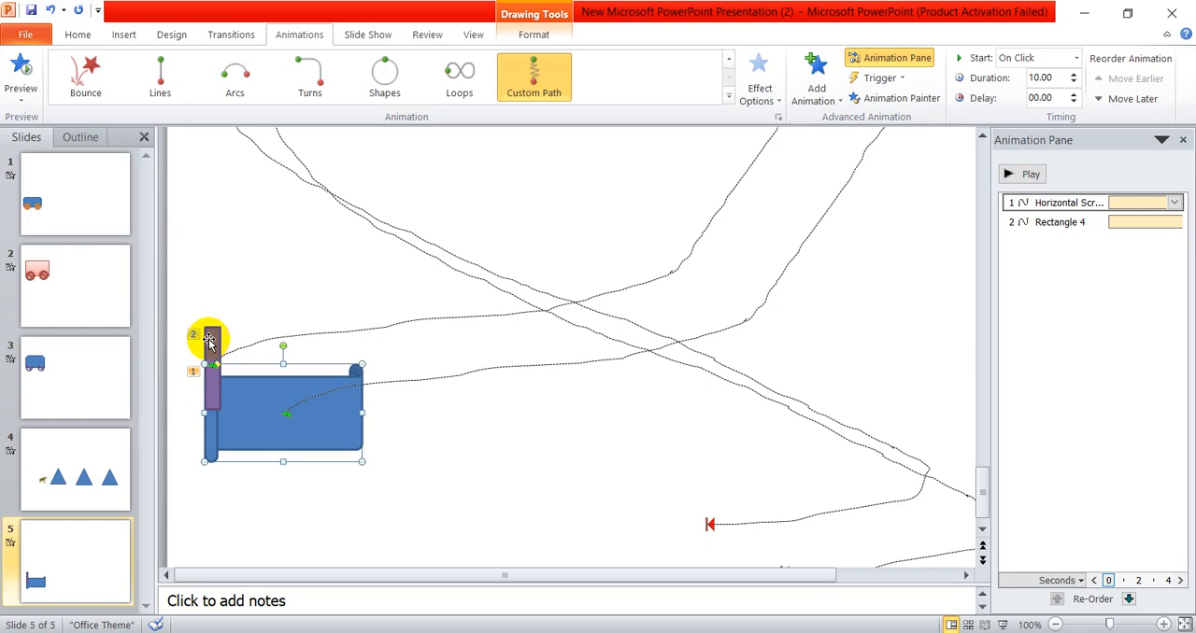
left_click(1019, 58)
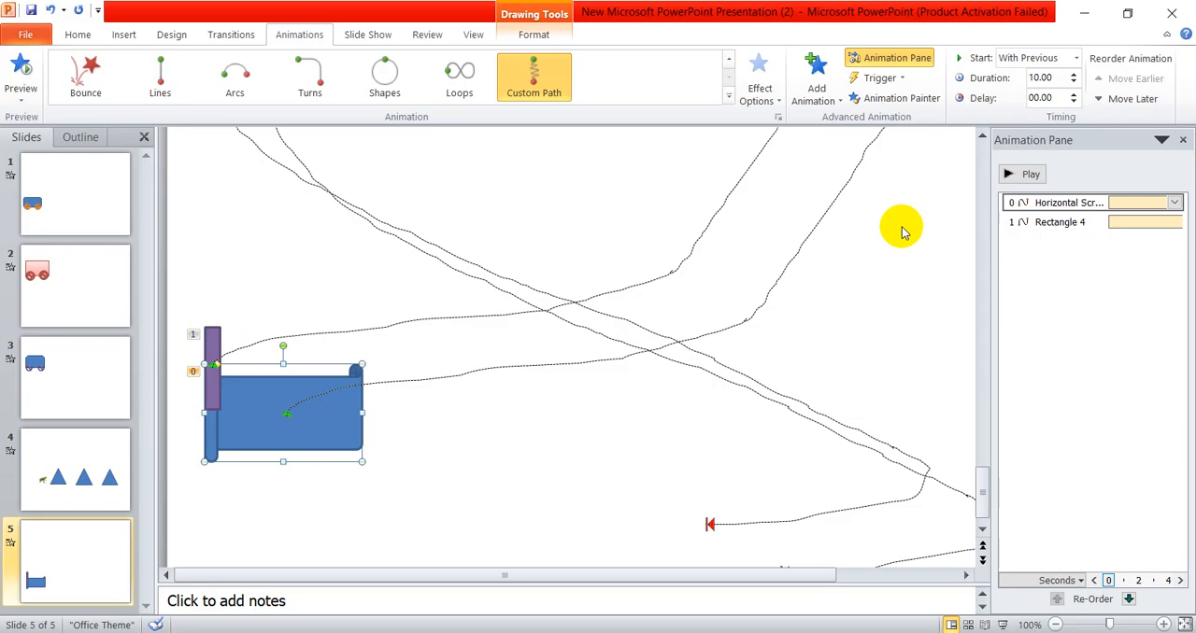
left_click(1025, 174)
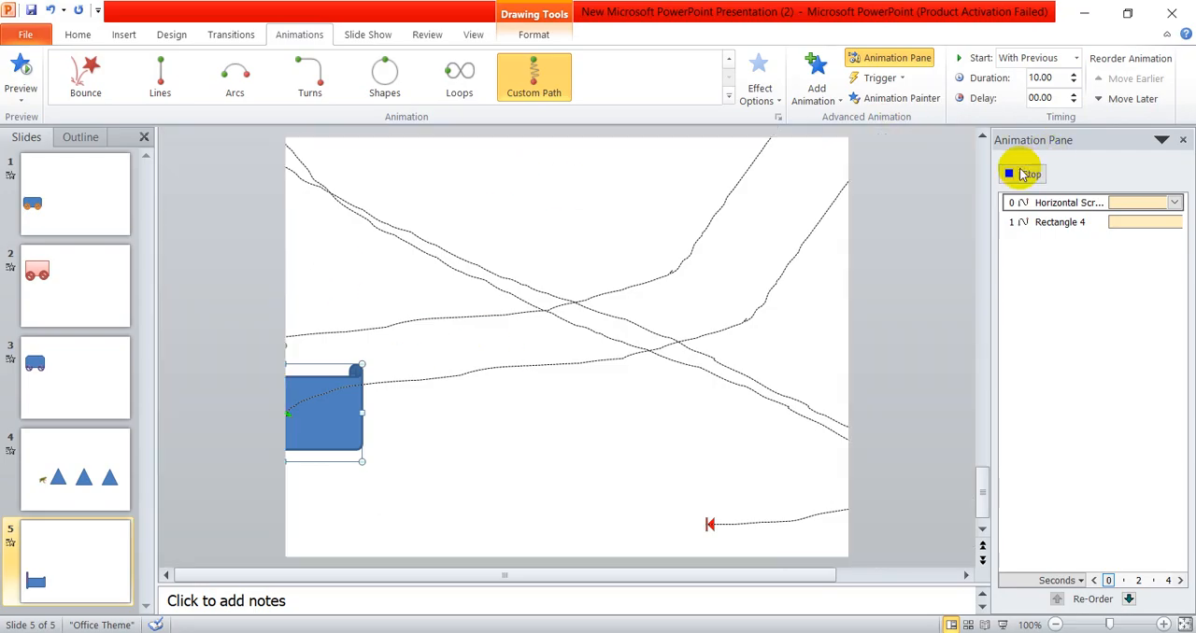
left_click(790, 236)
- Set the purple rectangle's path animation to start With Previous and play both animations together
left_click(206, 343)
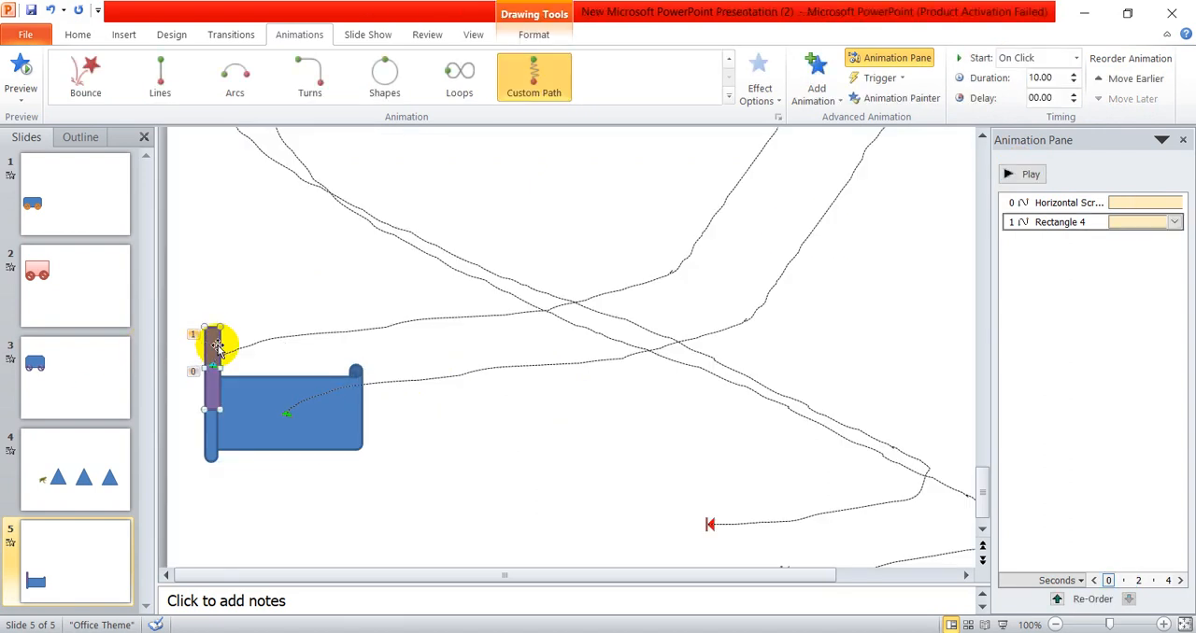
left_click(1027, 58)
left_click(1027, 174)
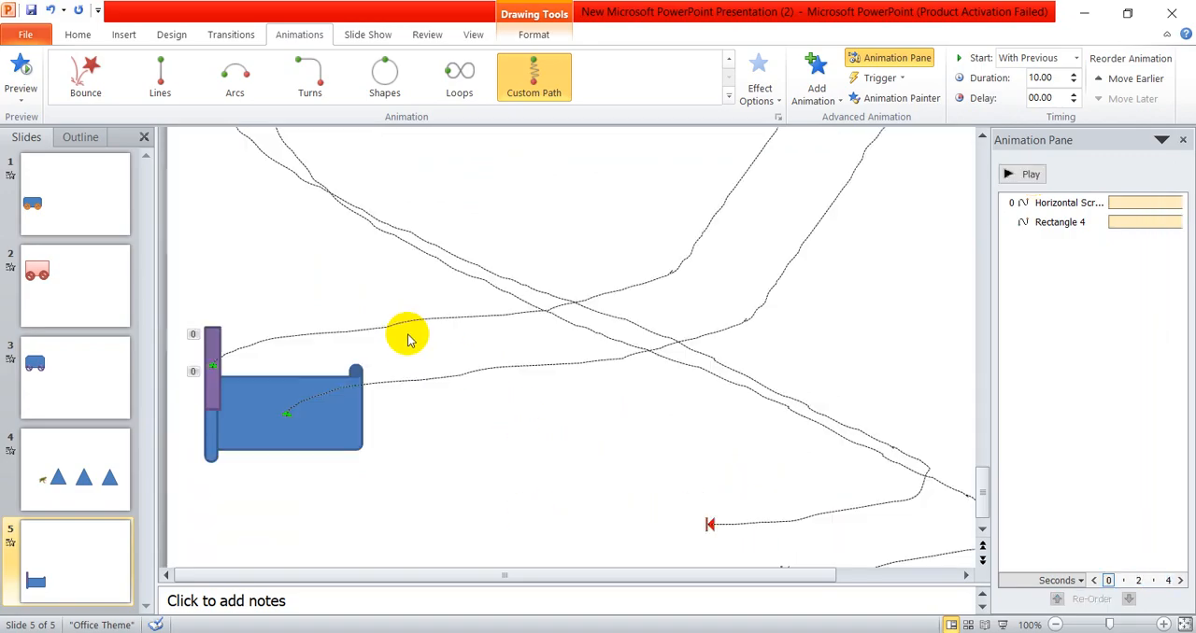
- Draw a cross shape about 0.58" high and 0.5" wide and place it over the upper end of the purple rectangle
left_click(217, 338)
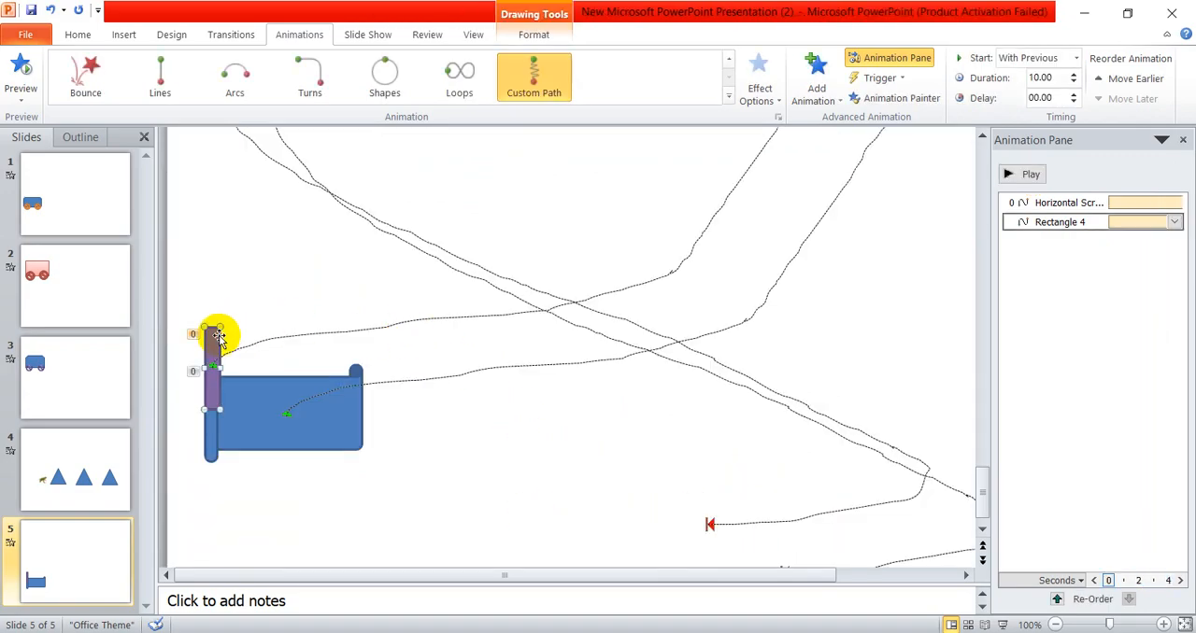
left_click(123, 34)
left_click(239, 94)
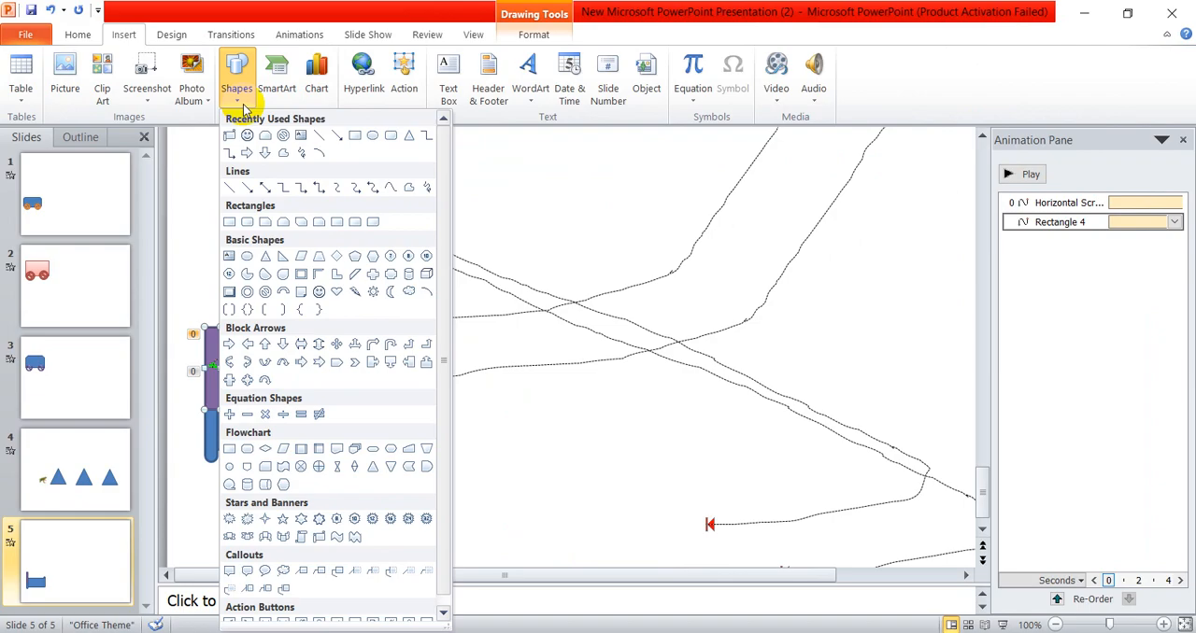
scroll(290, 396, "down", 1)
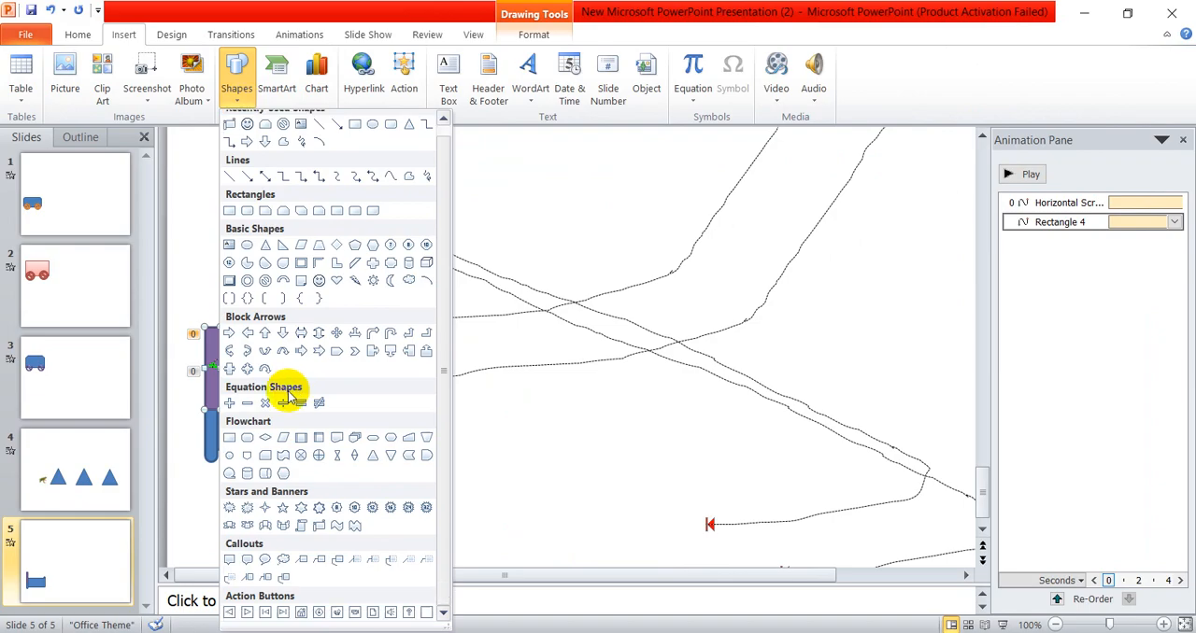
left_click(375, 265)
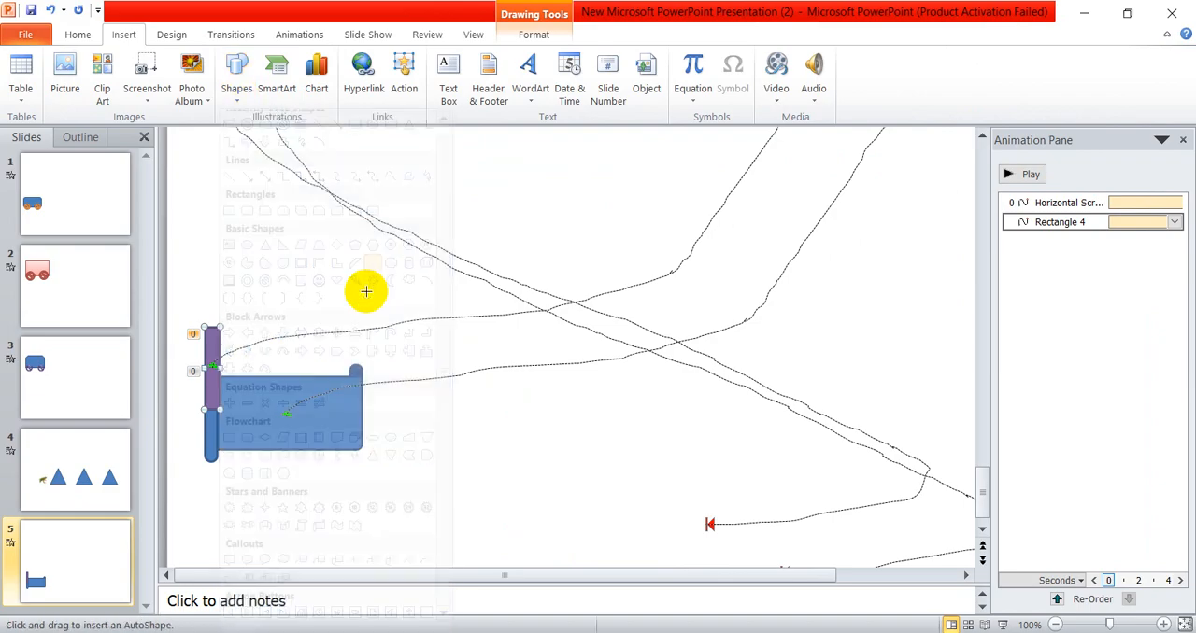
left_click_drag(361, 304, 408, 357)
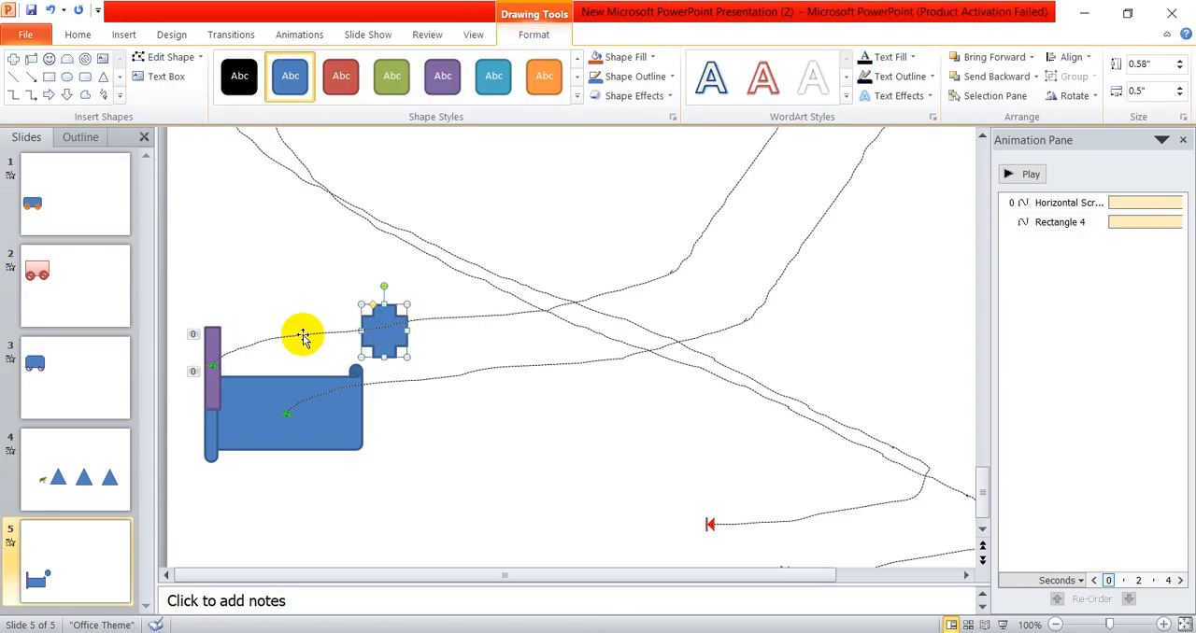
left_click_drag(387, 338, 215, 342)
left_click(272, 283)
left_click(213, 327)
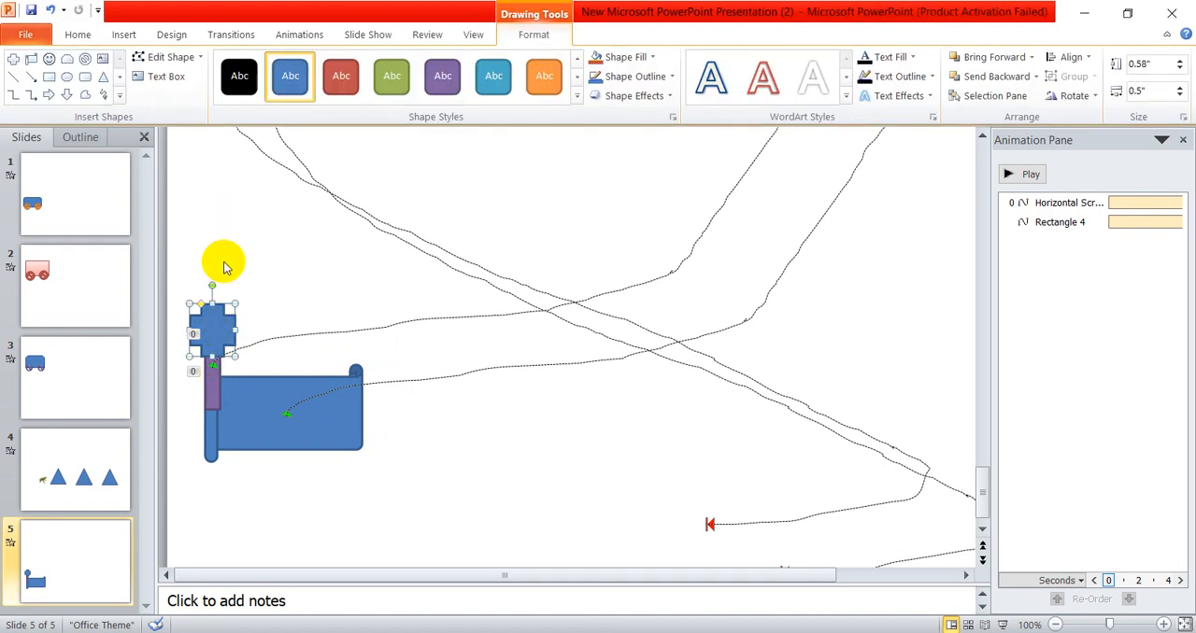
- Copy the scroll shape's path animation onto the cross with the Animation Painter and play the slide's animations
left_click(269, 399)
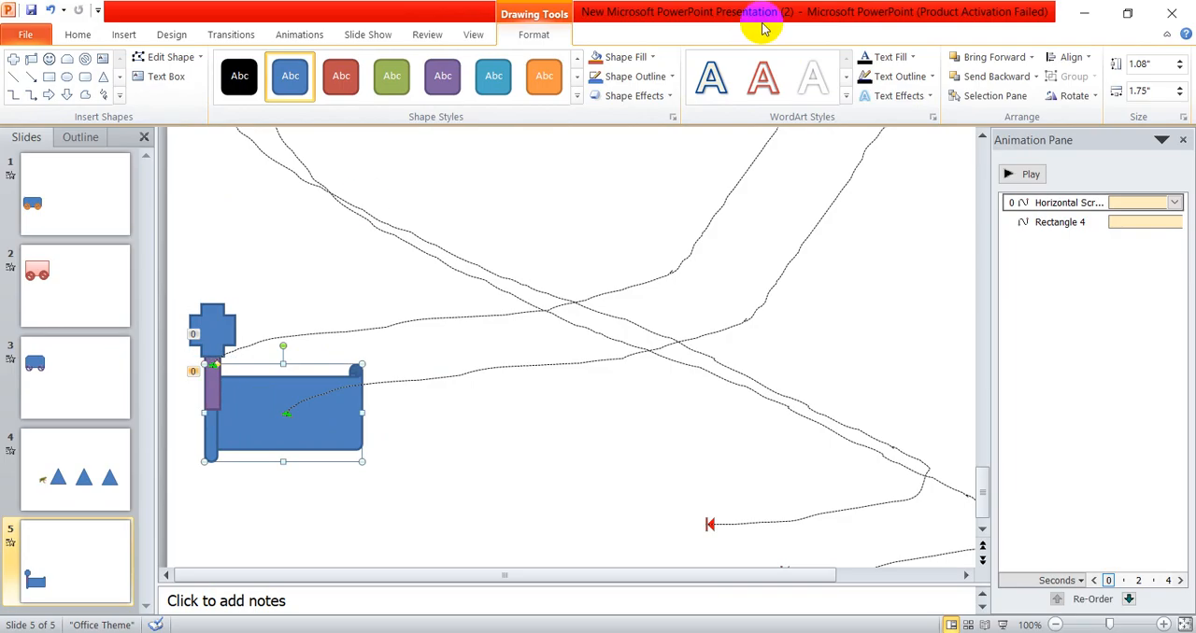
left_click(293, 34)
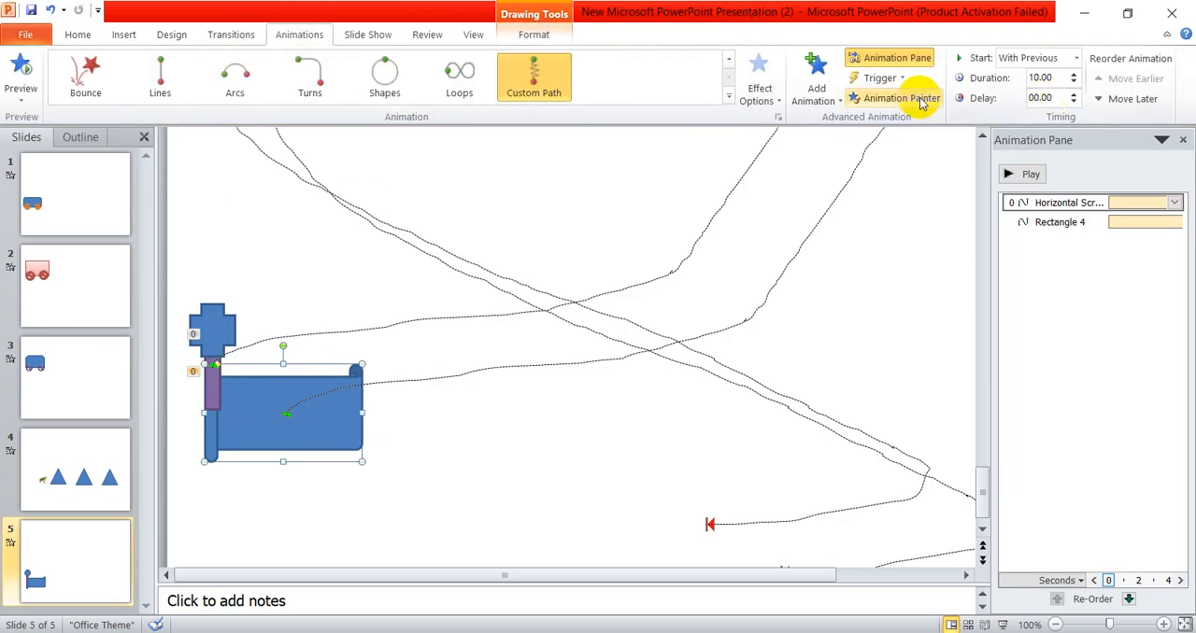
left_click(228, 322)
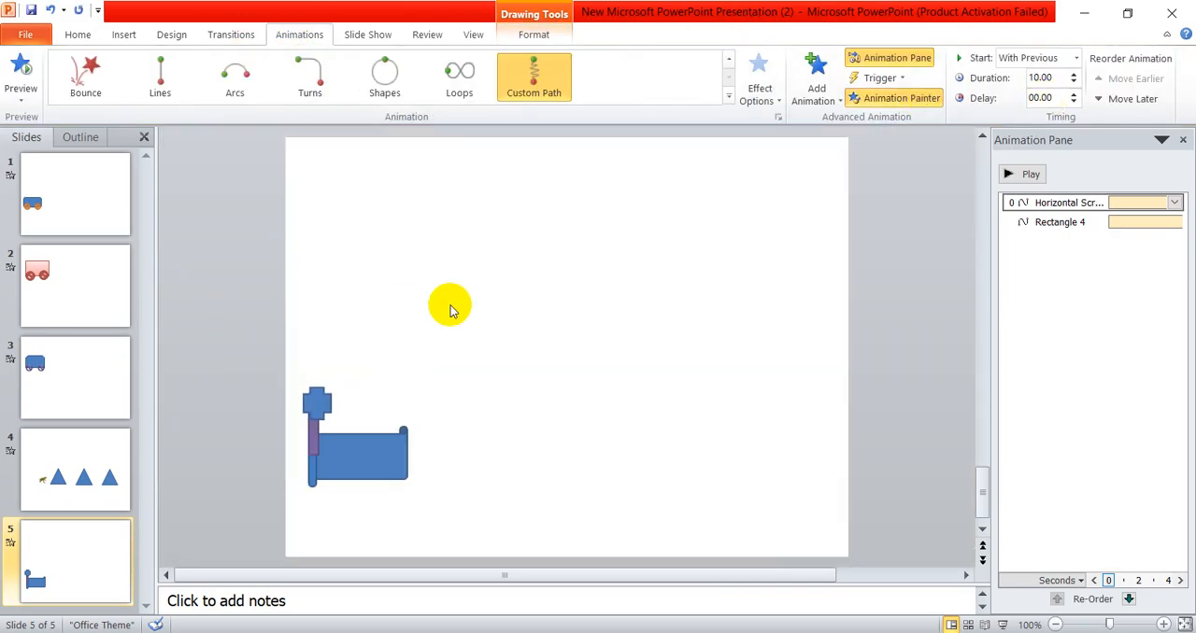
left_click(196, 318)
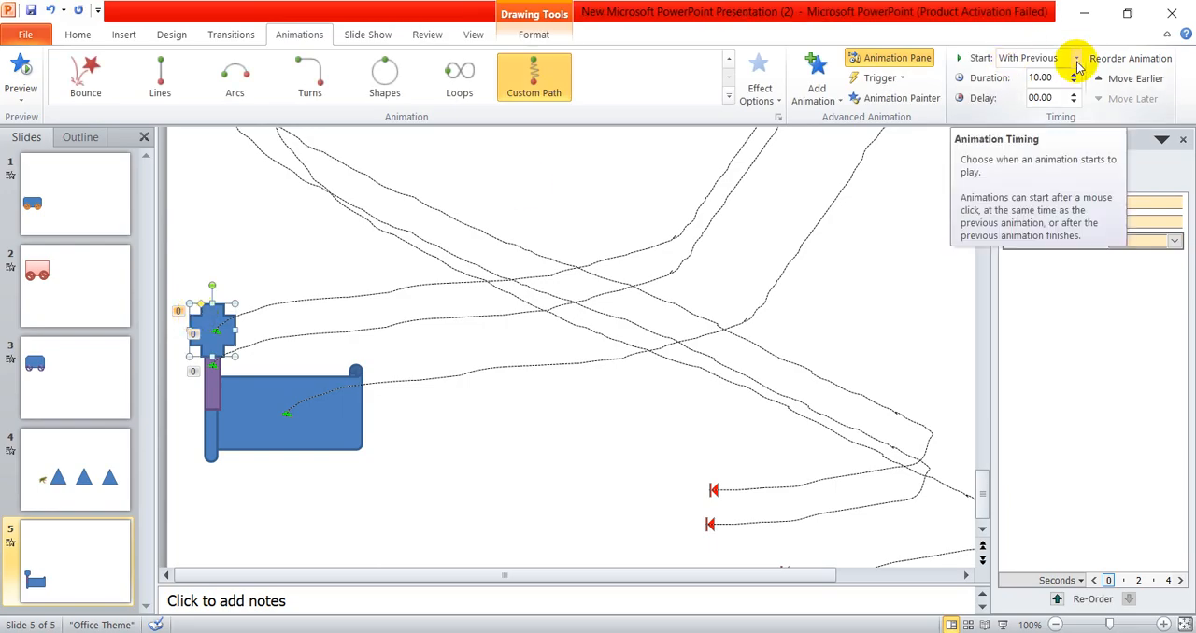
left_click(1028, 174)
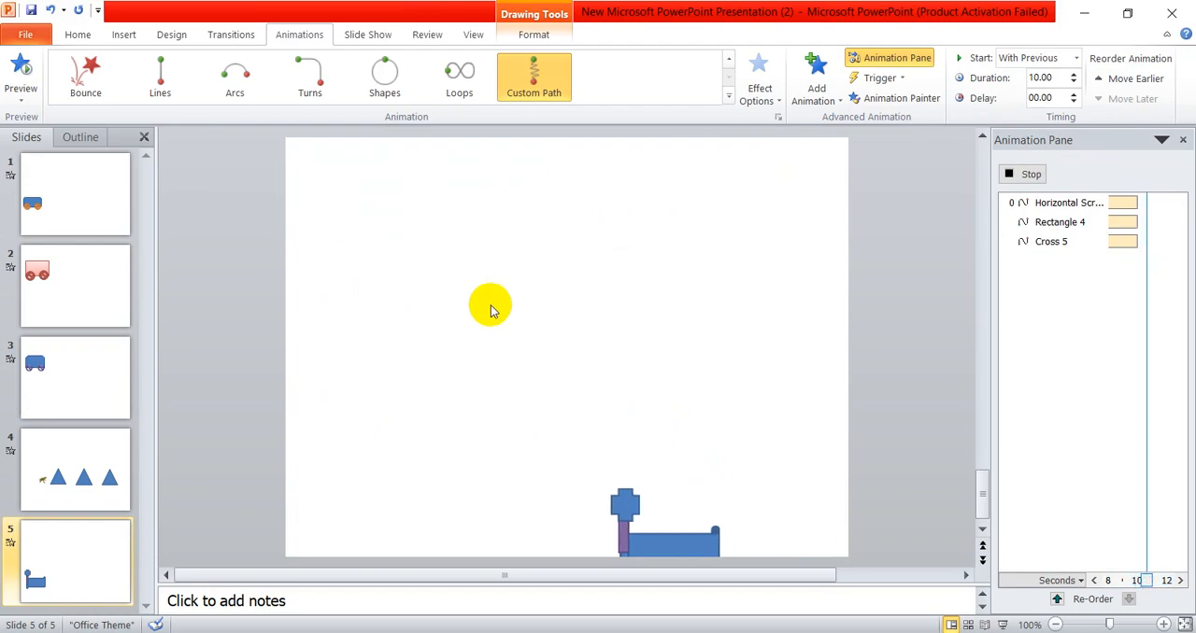
left_click(370, 248)
- Add a Spin emphasis effect to the cross, starting With Previous and lasting 10 seconds
left_click(200, 321)
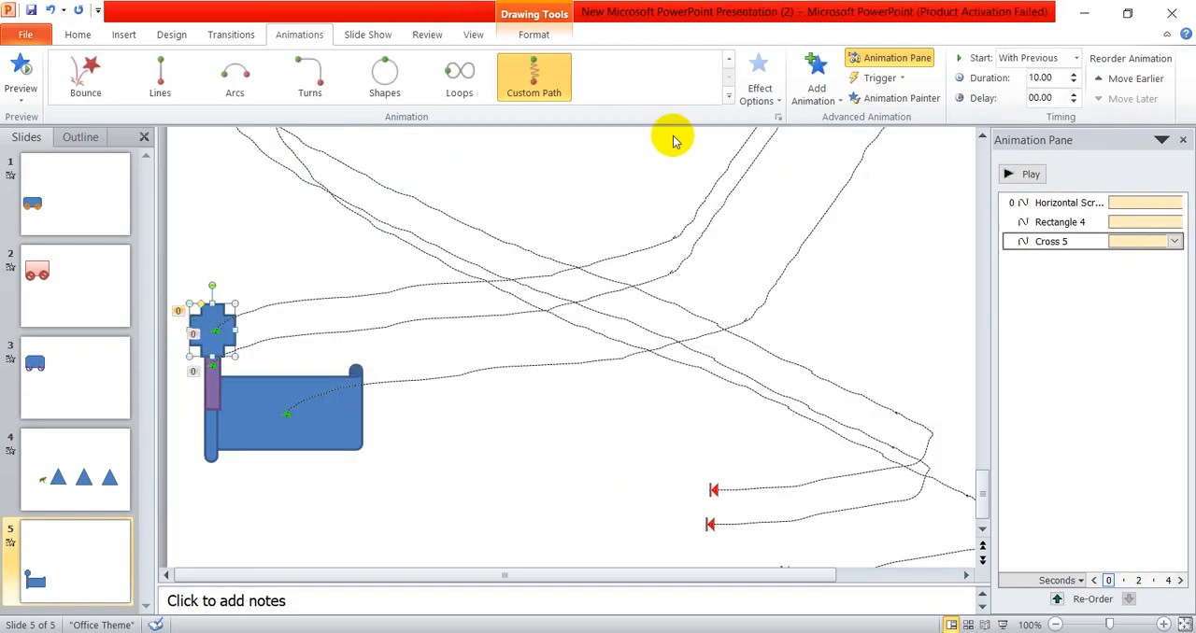
left_click(813, 81)
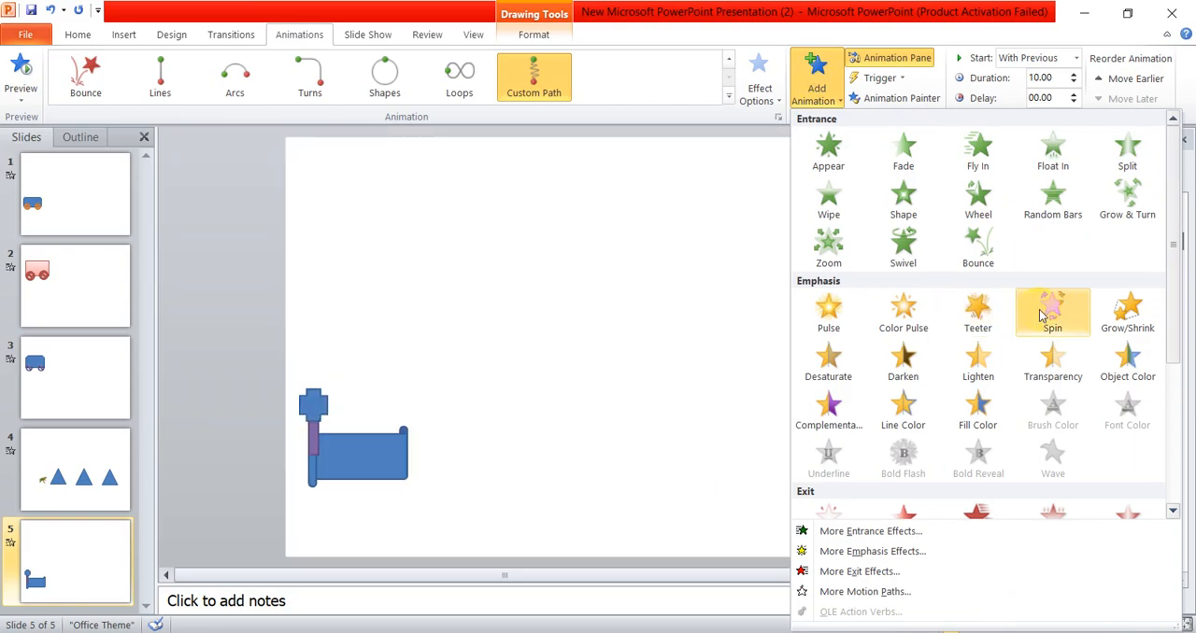
left_click(1041, 316)
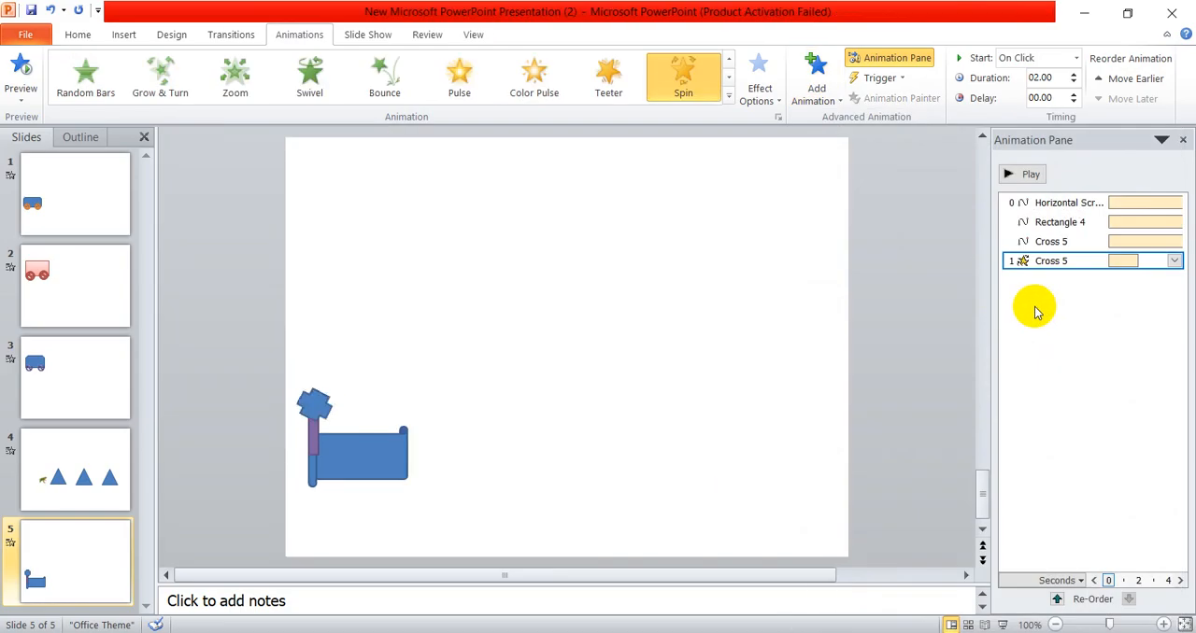
left_click(1025, 59)
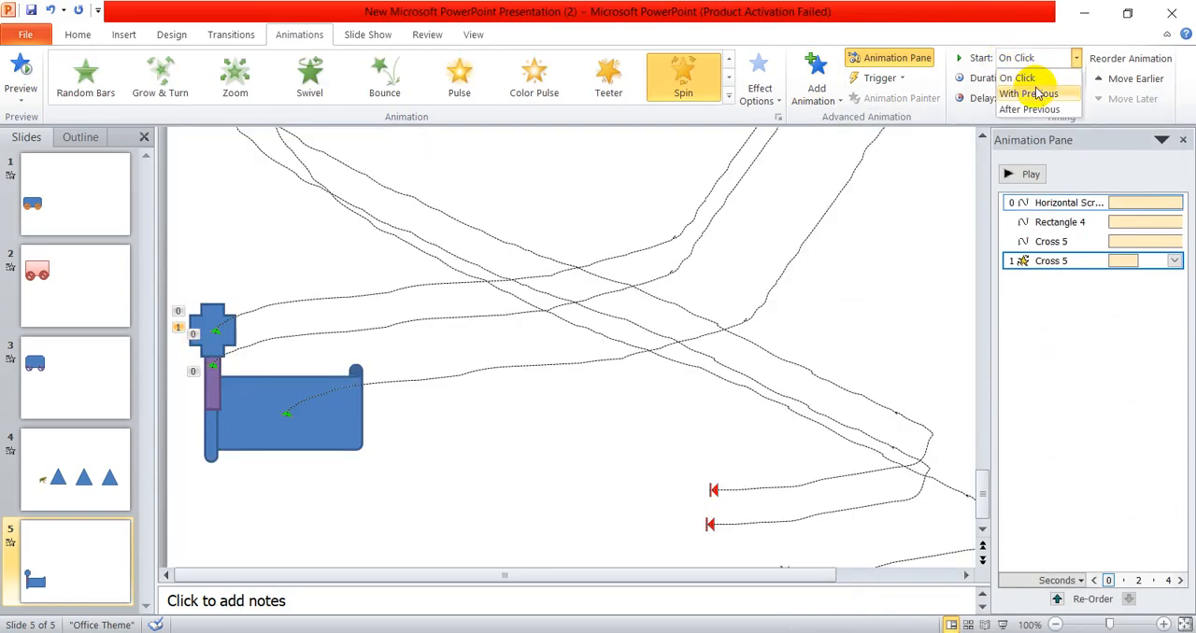
left_click(1035, 93)
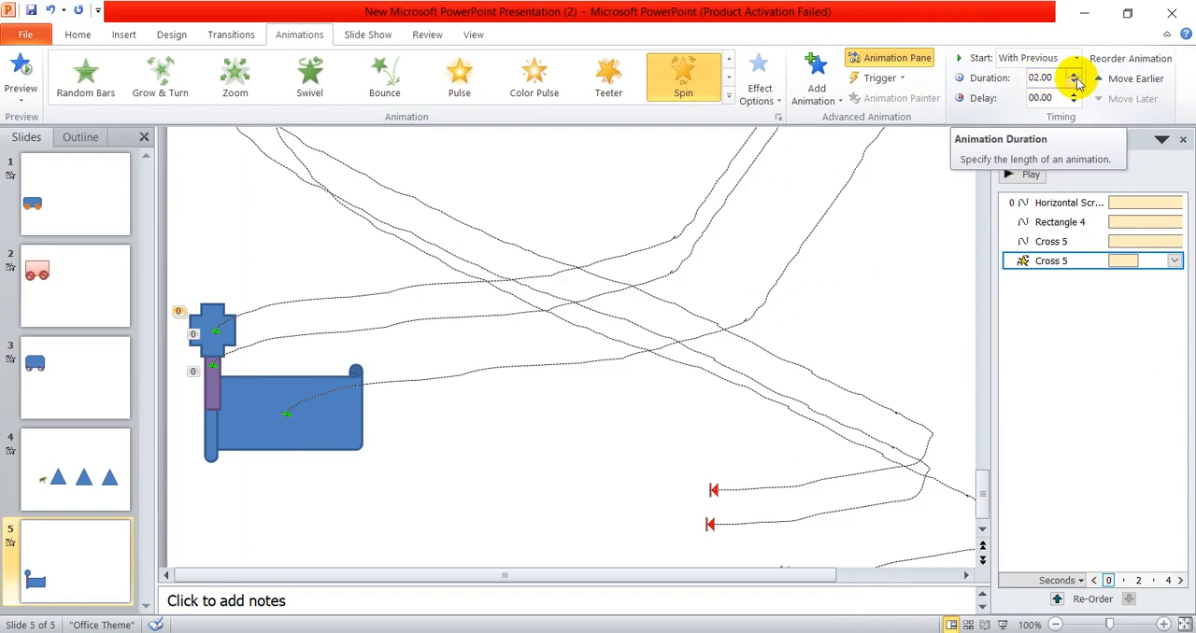
left_click(1074, 75)
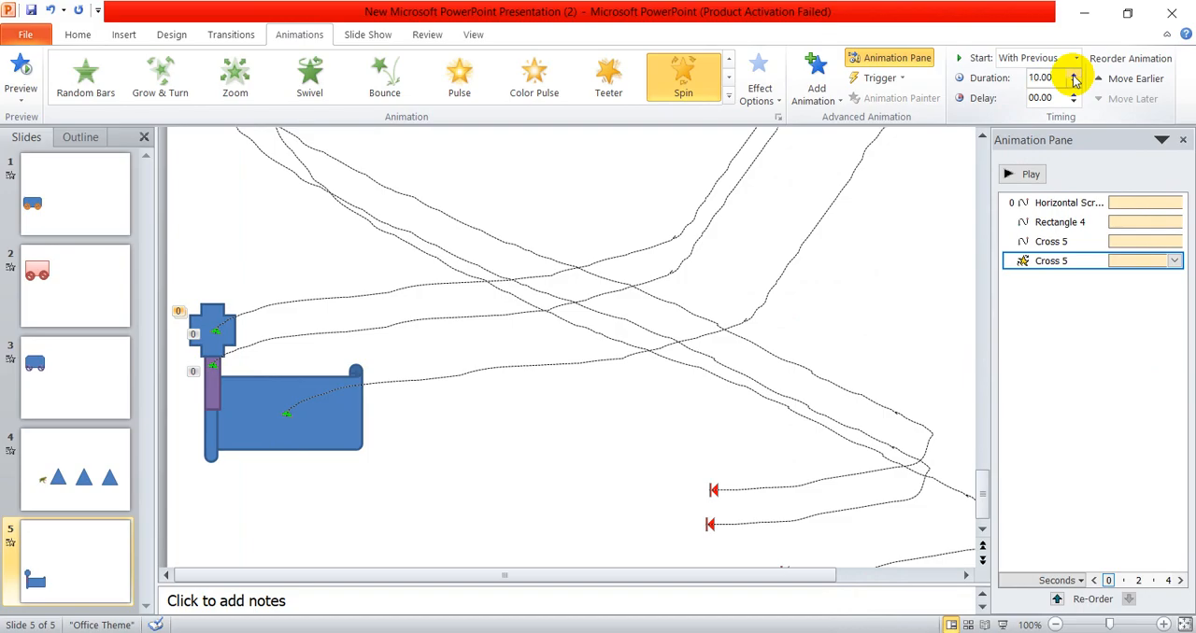
- Play the combined path and spin animations, and run the slide show from slide 5
left_click(1027, 175)
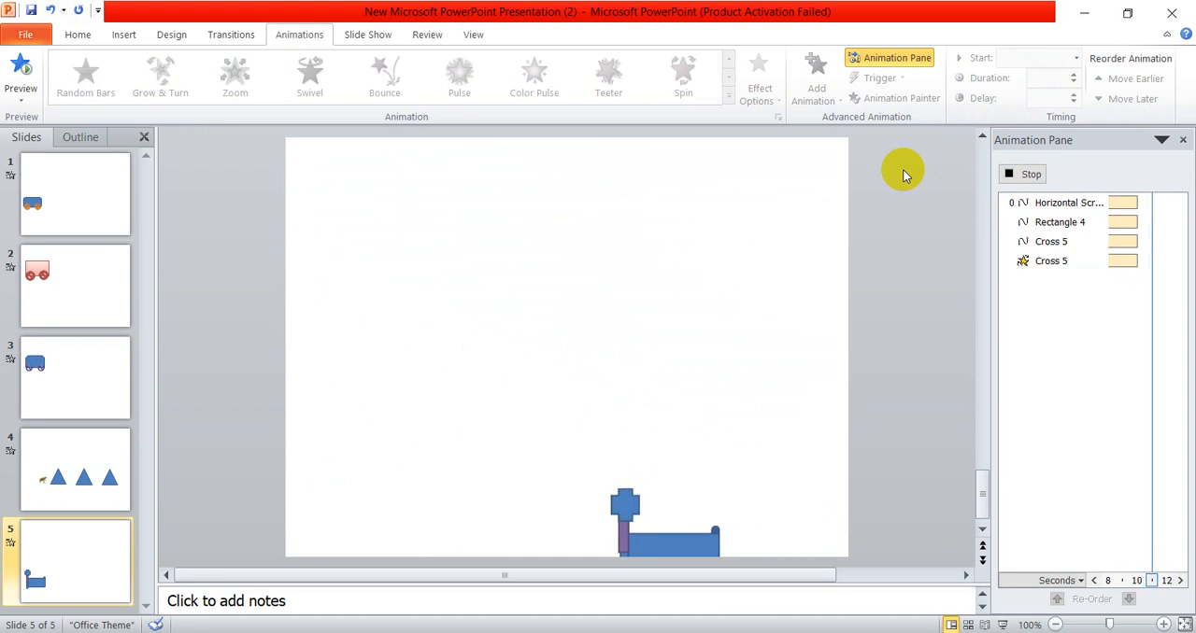
left_click(1000, 625)
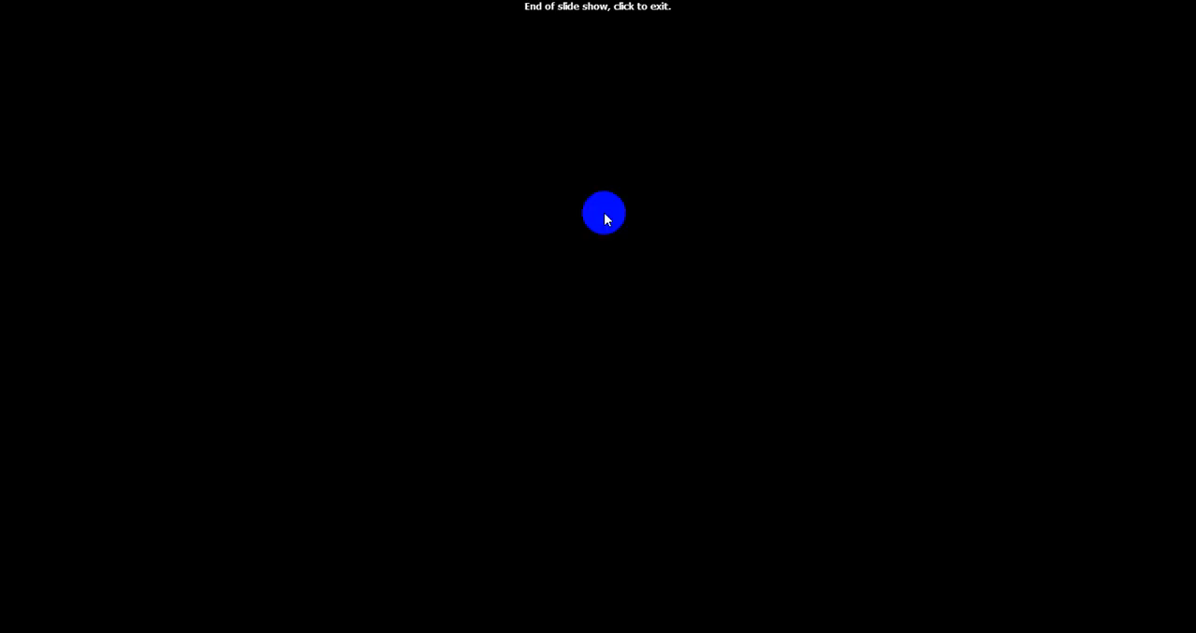
- End the slide show, switch to the Chrome browser and search Google Images for airplane
left_click(443, 261)
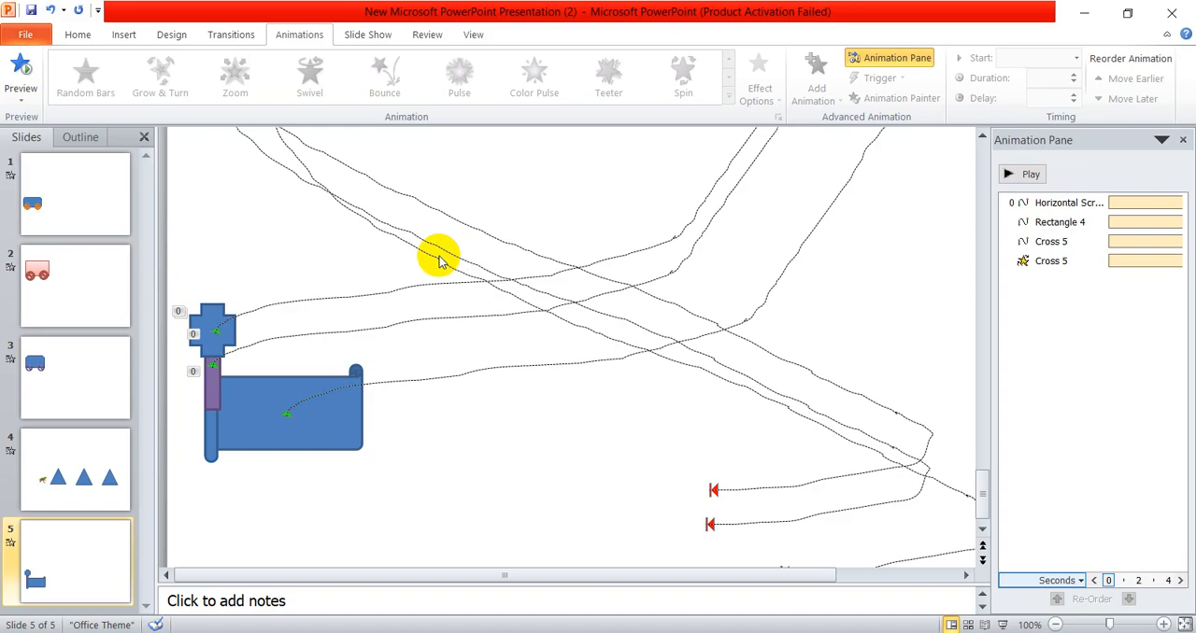
left_click(1102, 7)
left_click(655, 62)
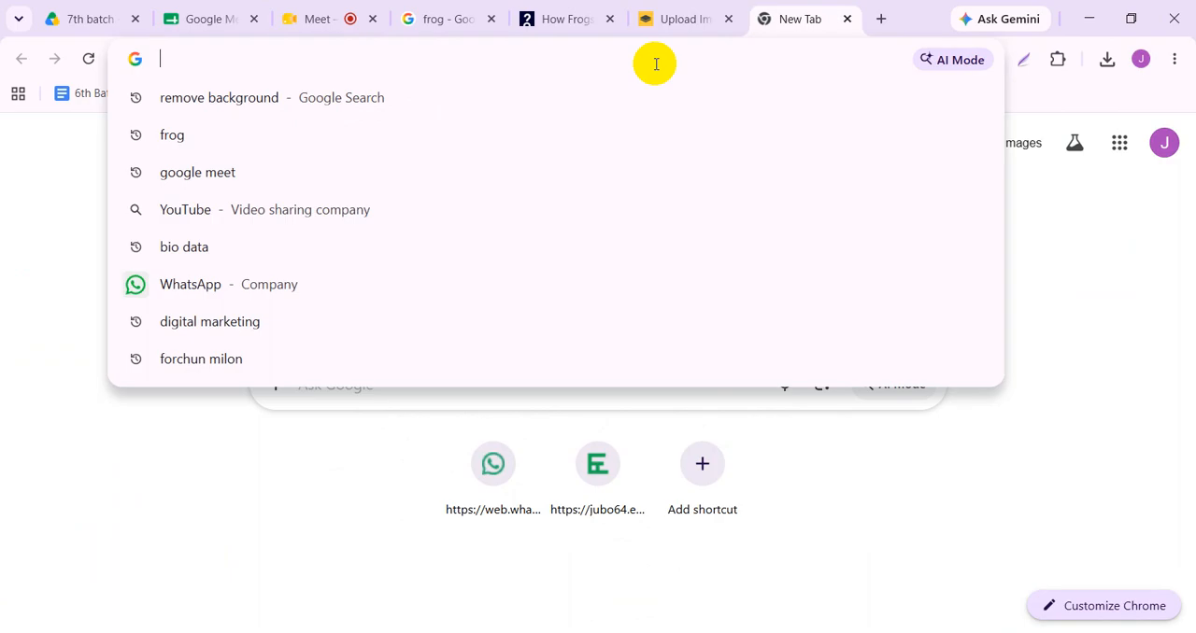
type("ar")
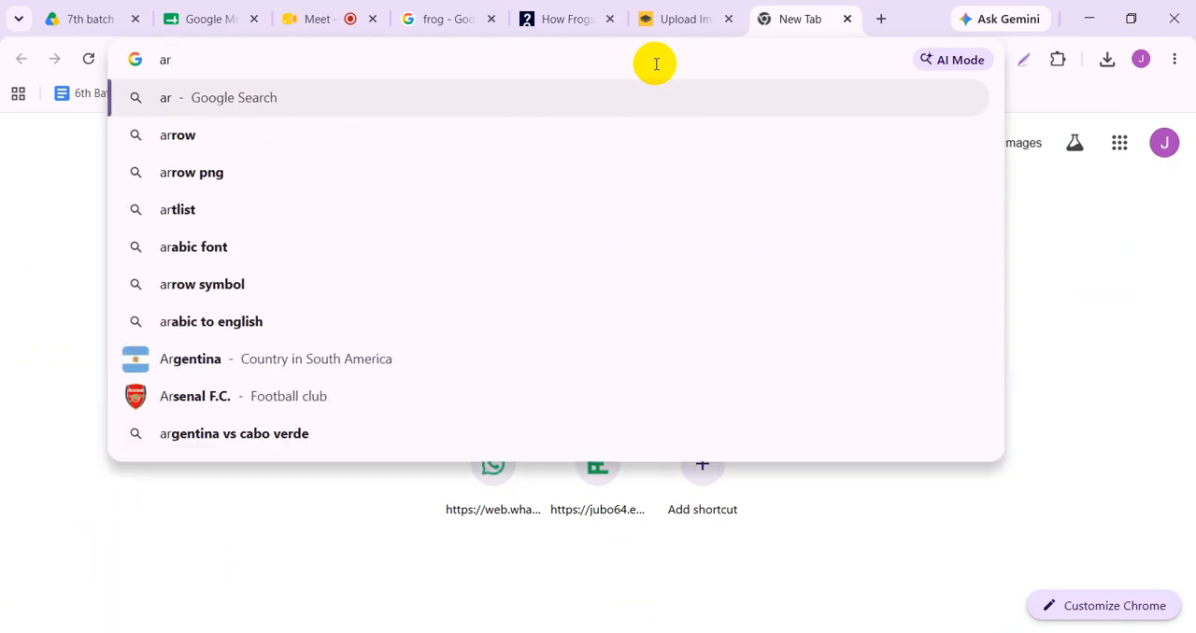
type("opl")
key("Down")
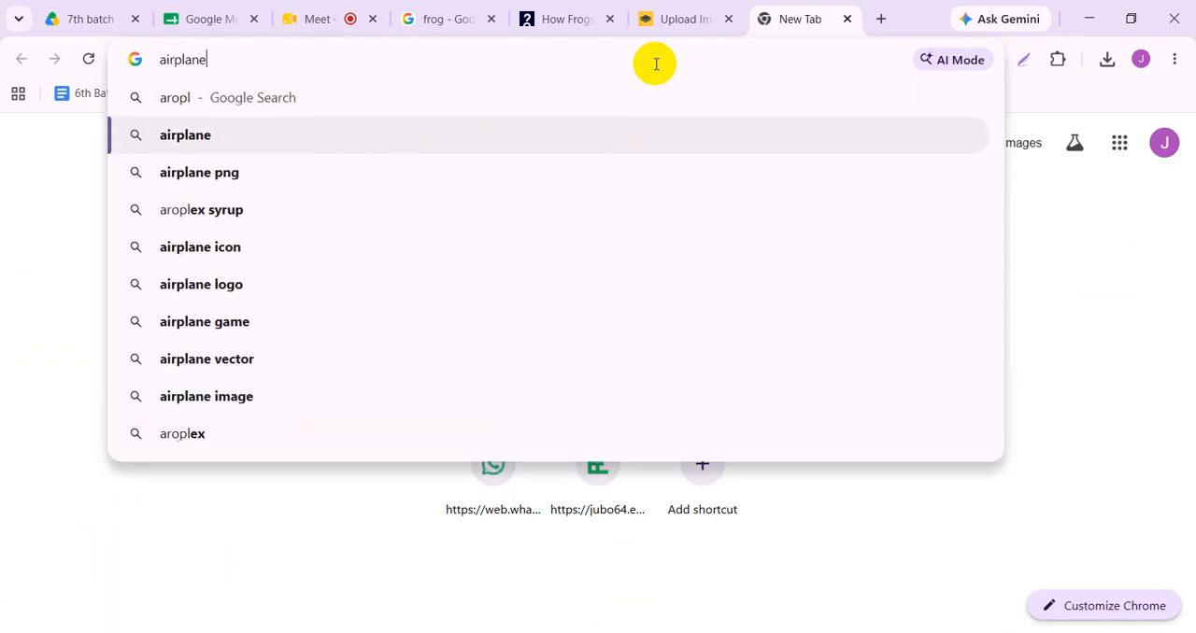
key("Return")
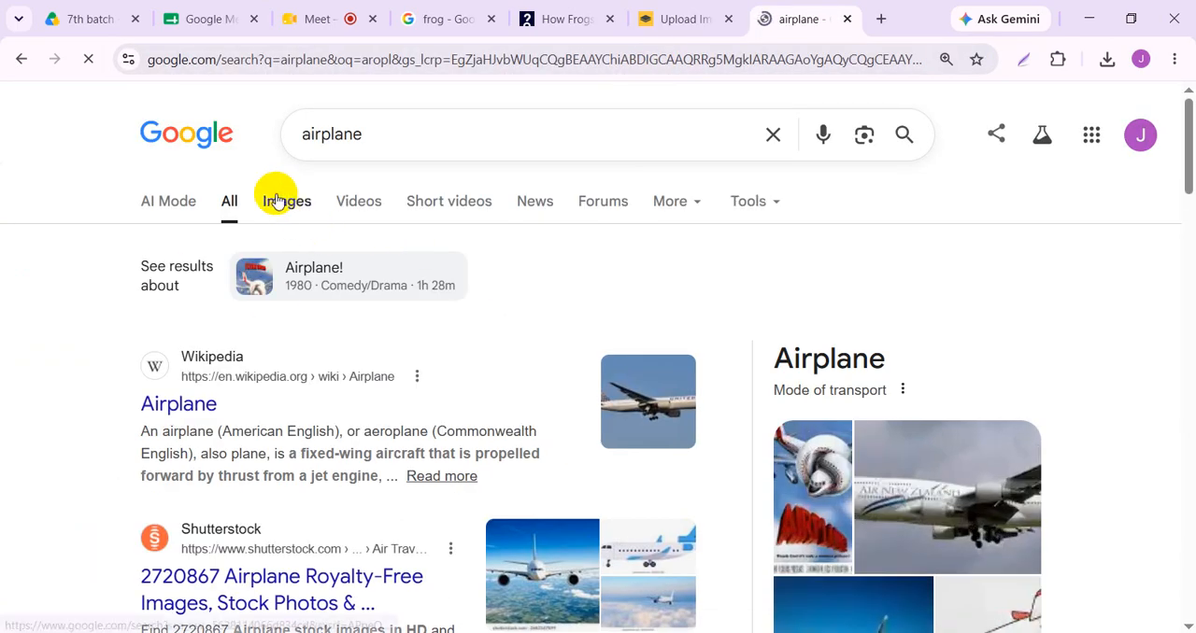
left_click(277, 199)
scroll(355, 486, "down", 1)
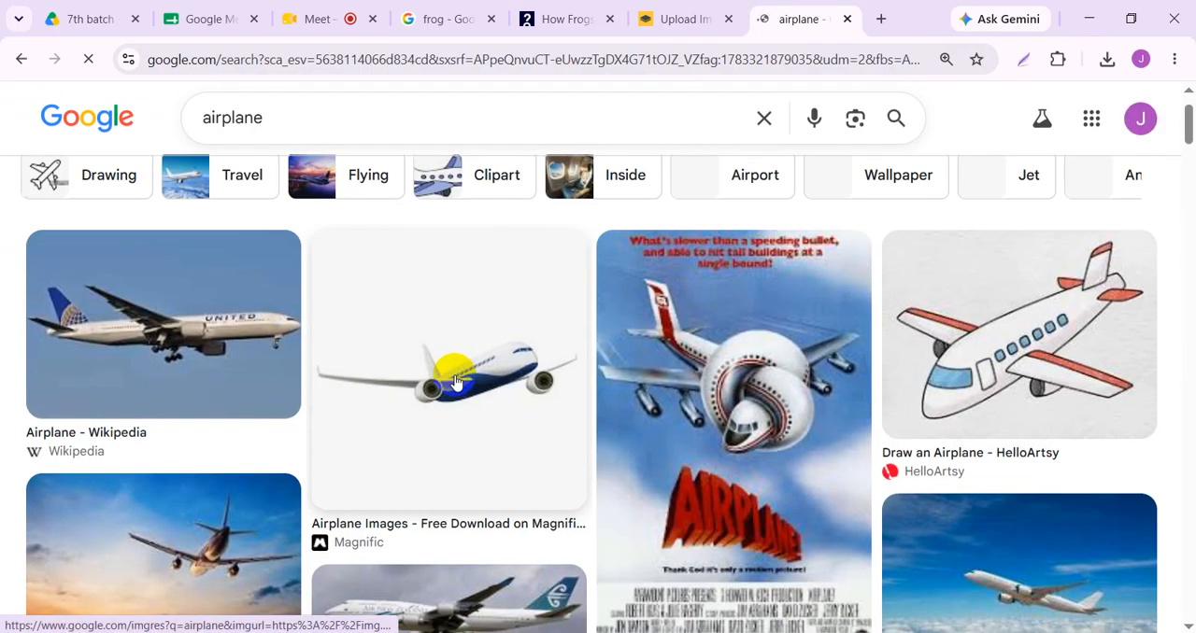
left_click(454, 383)
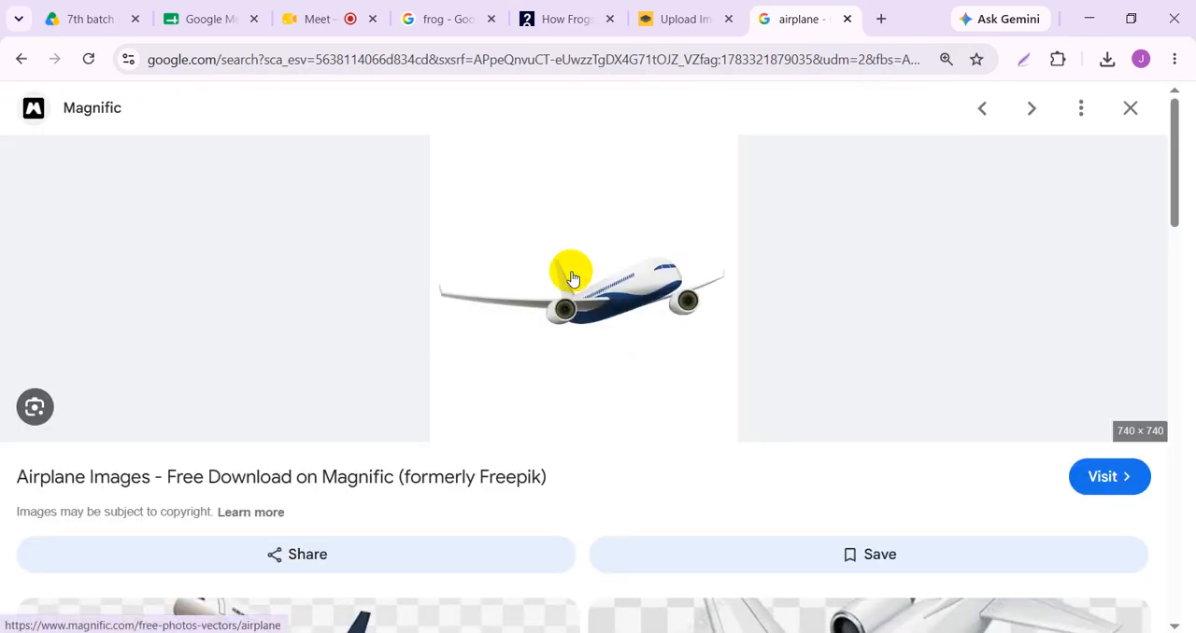
right_click(573, 279)
left_click(681, 464)
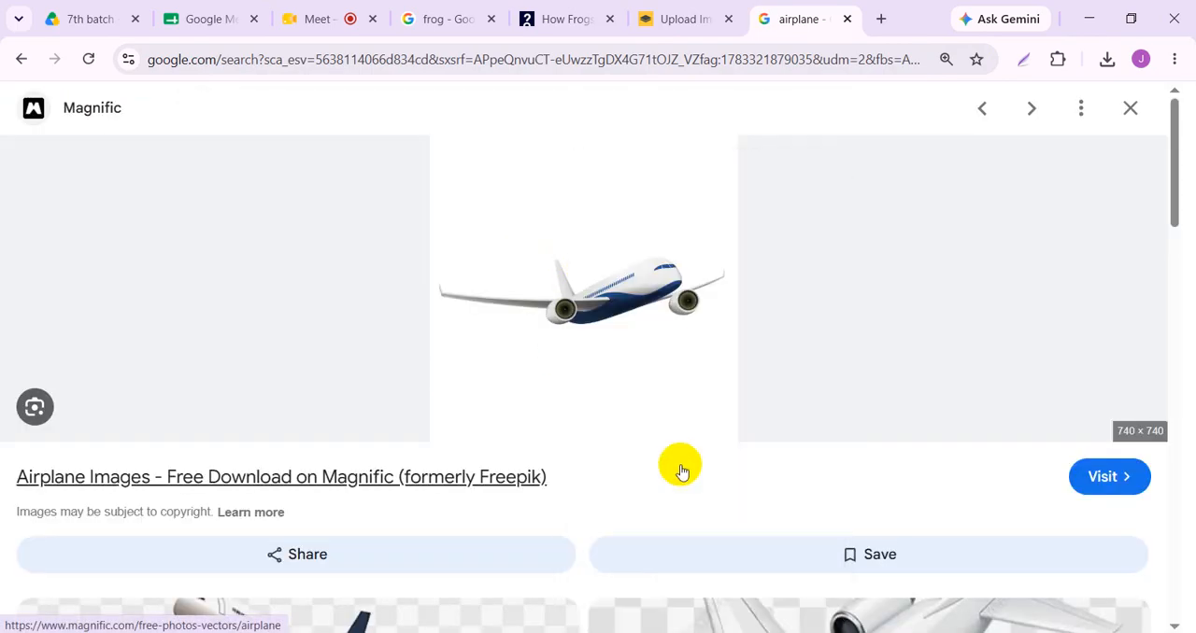
left_click(346, 245)
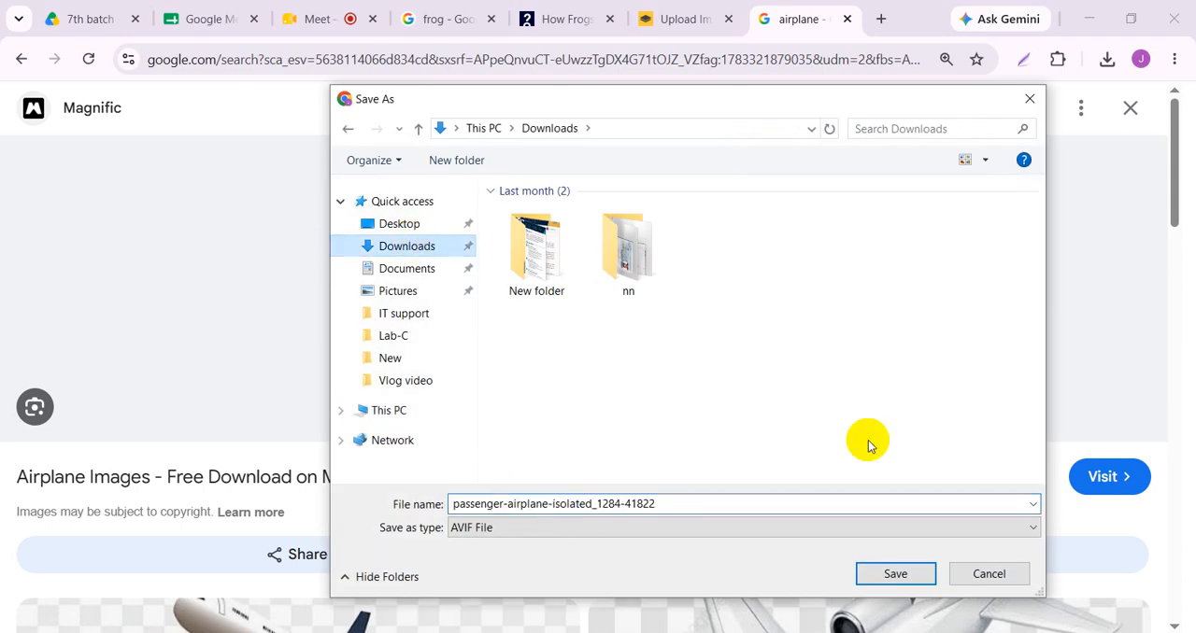
left_click(974, 579)
- Look through the related pictures and the airplane image results for a suitable plain-background airplane
scroll(689, 414, "down", 5)
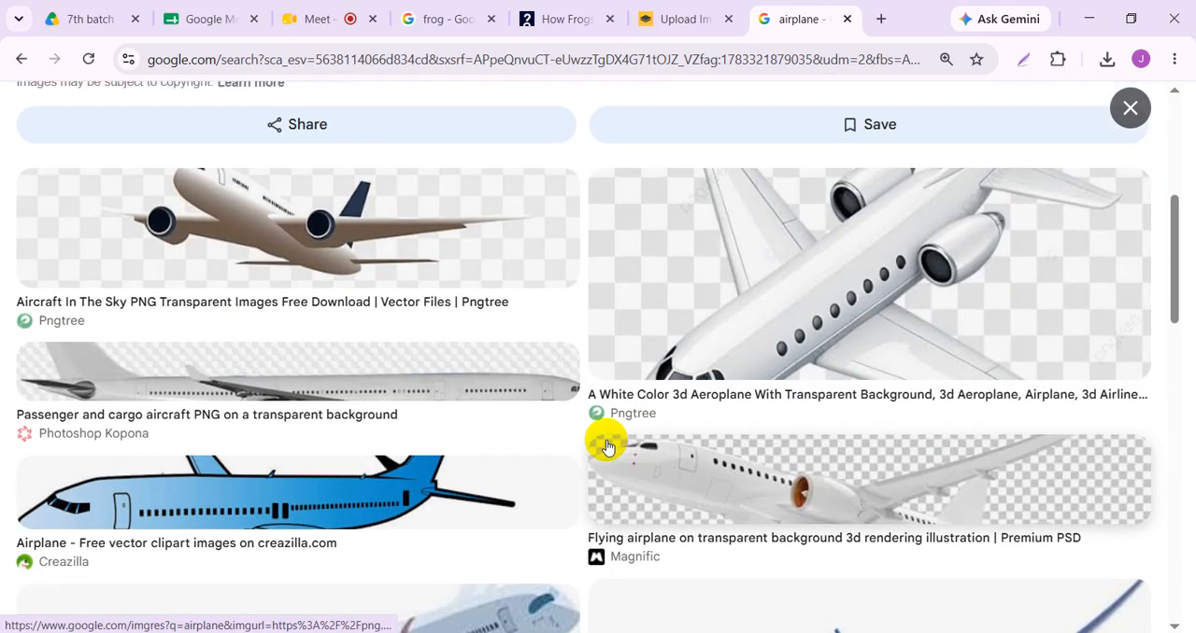
scroll(400, 312, "up", 1)
scroll(270, 458, "down", 6)
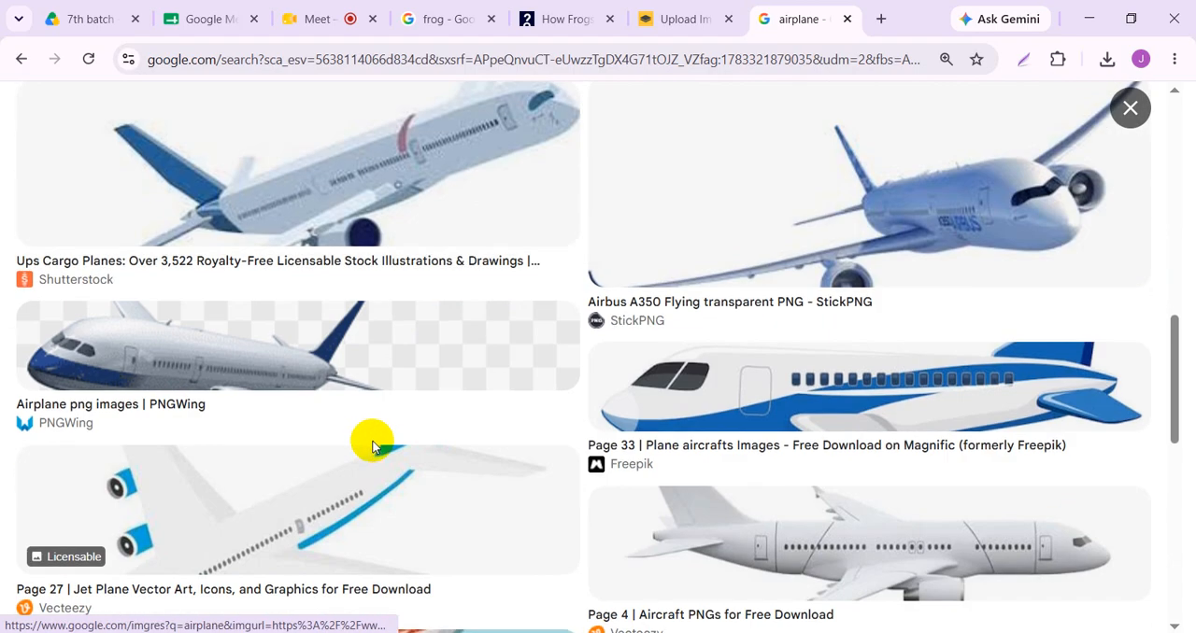
scroll(372, 446, "up", 10)
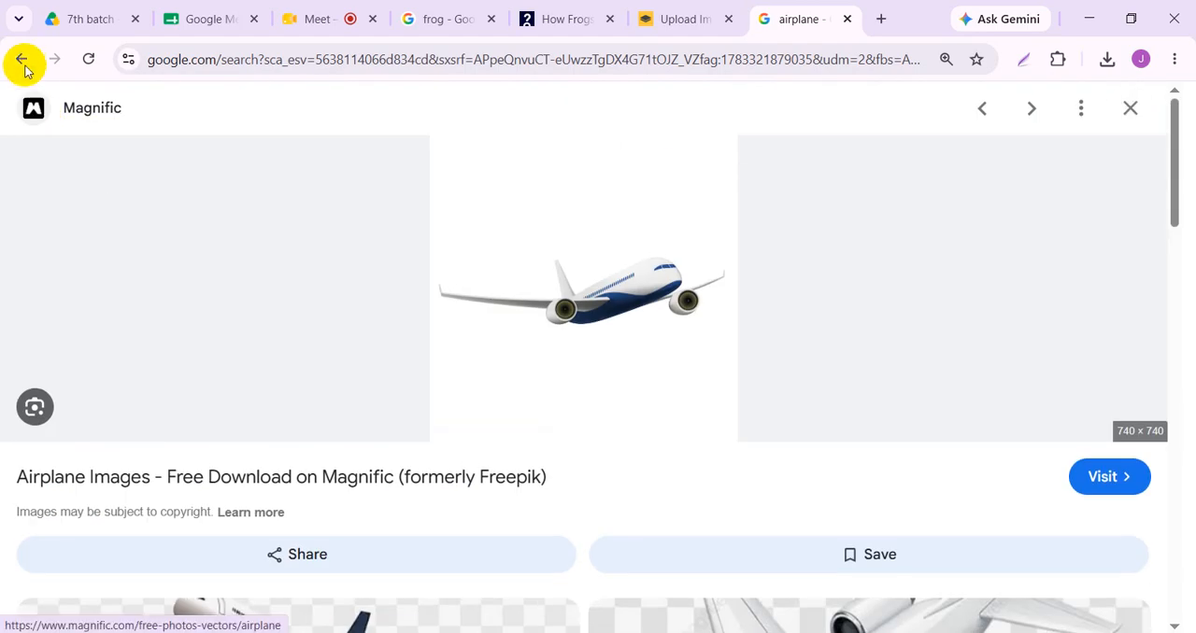
left_click(22, 59)
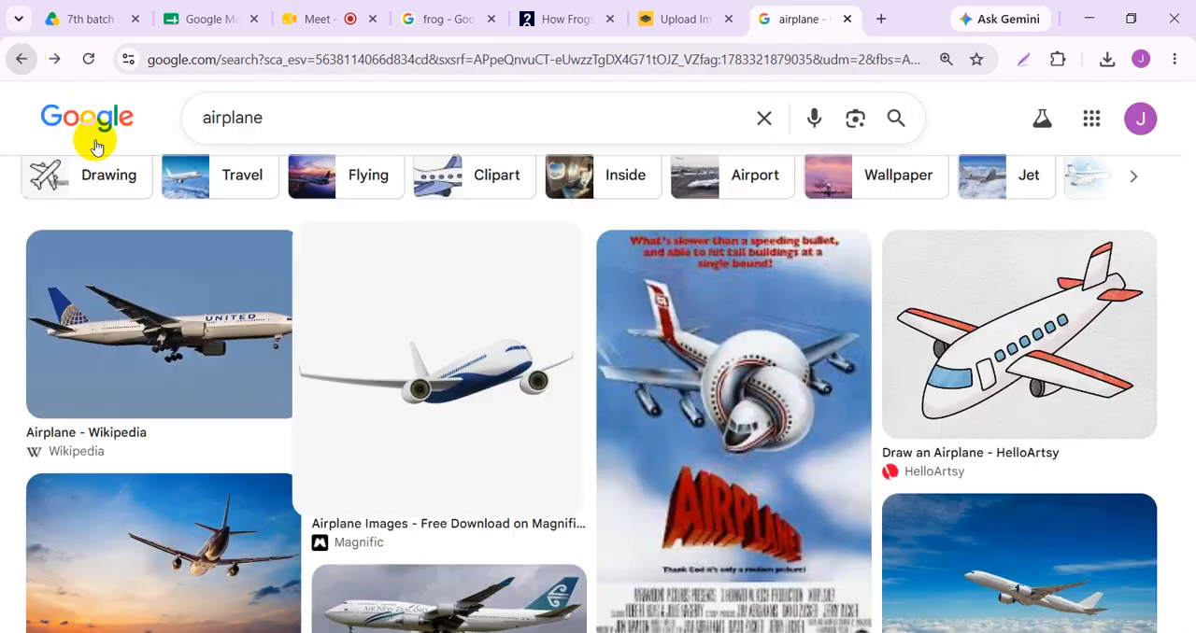
scroll(233, 457, "down", 2)
scroll(229, 456, "down", 1)
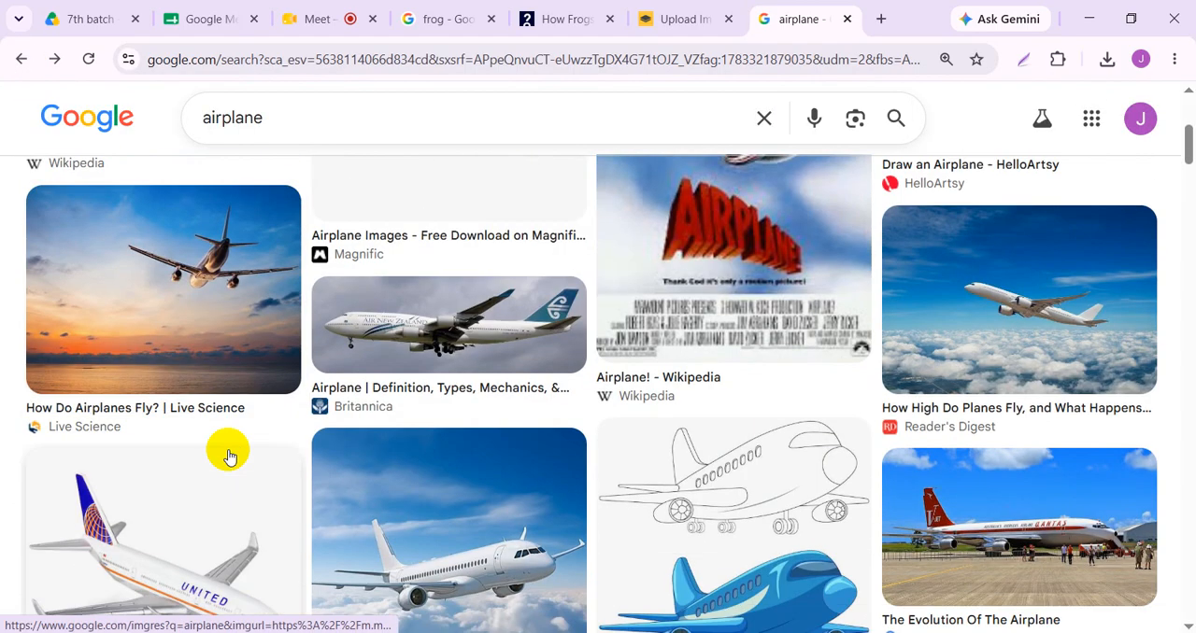
scroll(229, 456, "down", 2)
left_click(221, 443)
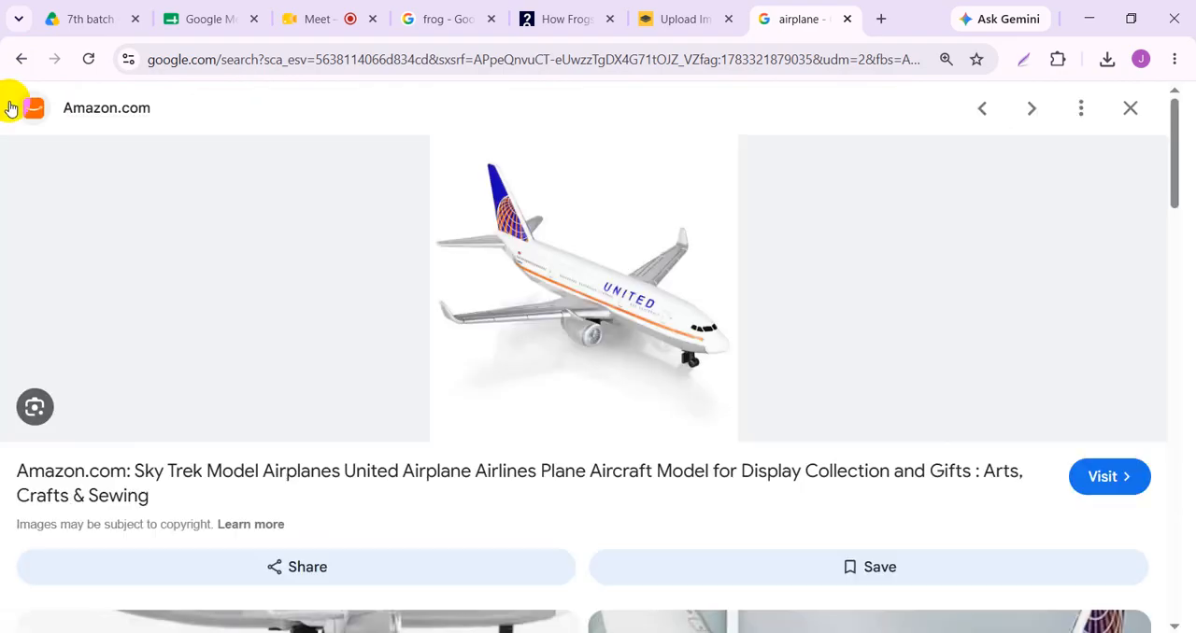
left_click(15, 71)
scroll(775, 480, "down", 2)
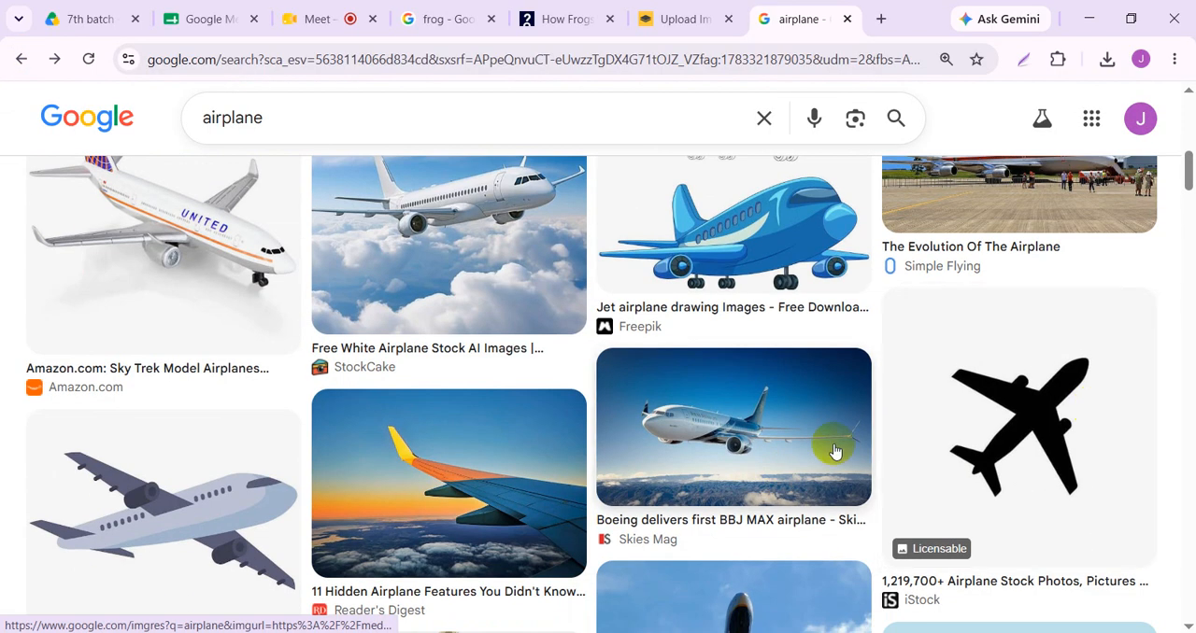
scroll(341, 511, "down", 4)
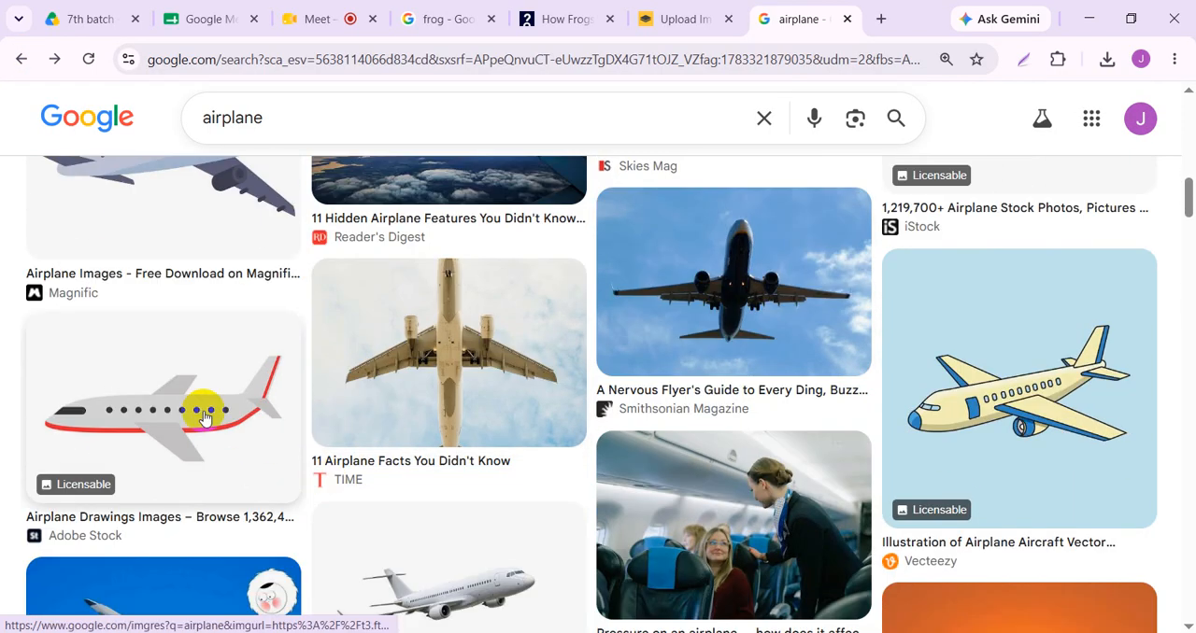
scroll(393, 457, "down", 2)
- Save the grey airplane drawing with the red stripe from Adobe Stock to the Downloads folder as a JPEG image
left_click(152, 195)
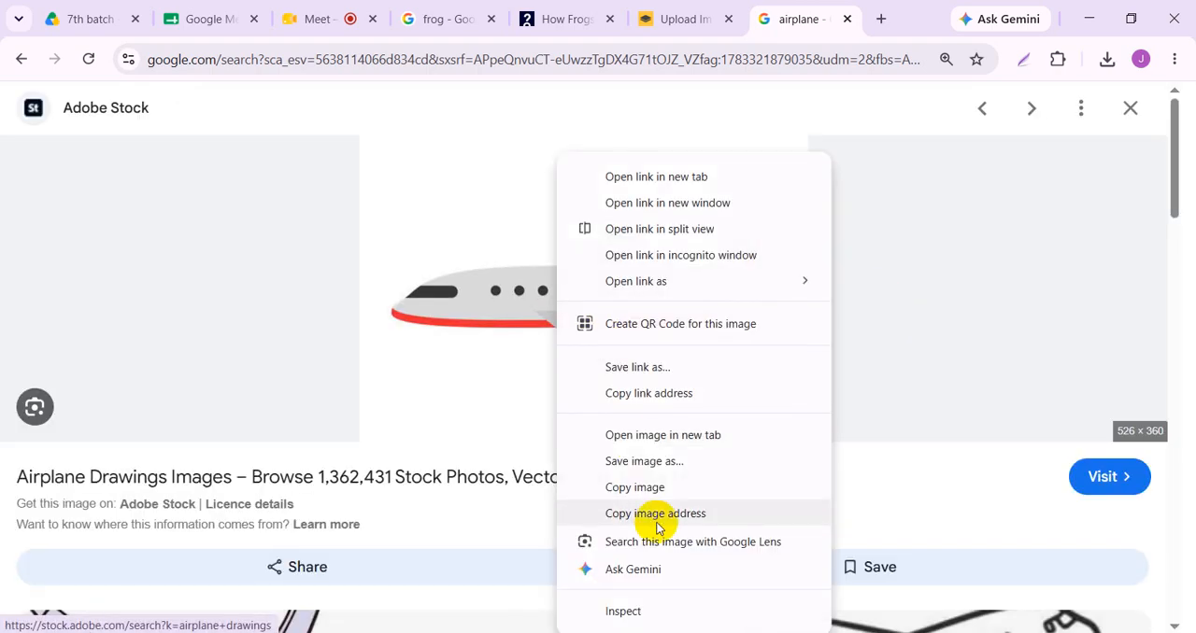
left_click(654, 463)
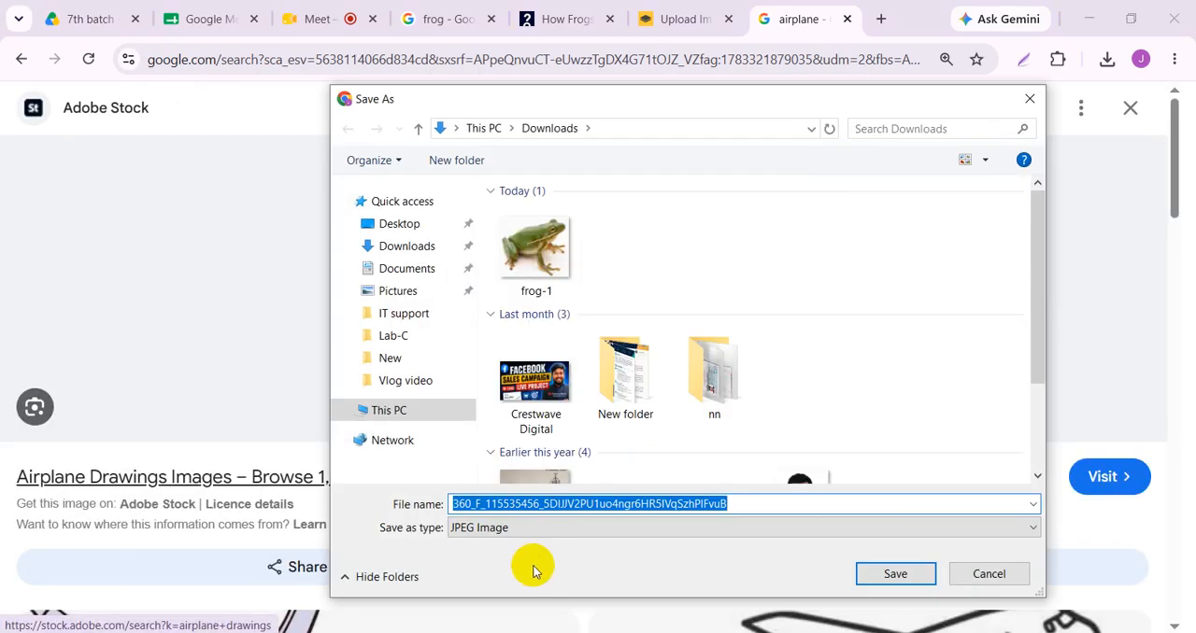
left_click(885, 574)
- Return to the remove.bg home page and upload the saved airplane drawing from the Downloads folder
left_click(667, 21)
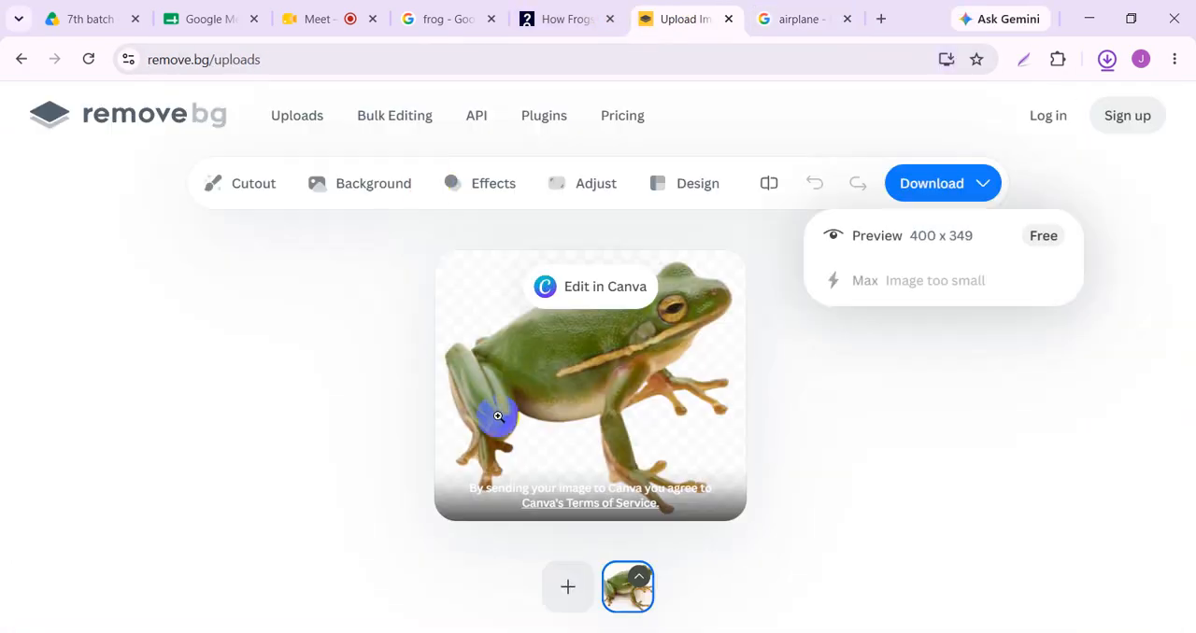
left_click(154, 119)
left_click(365, 187)
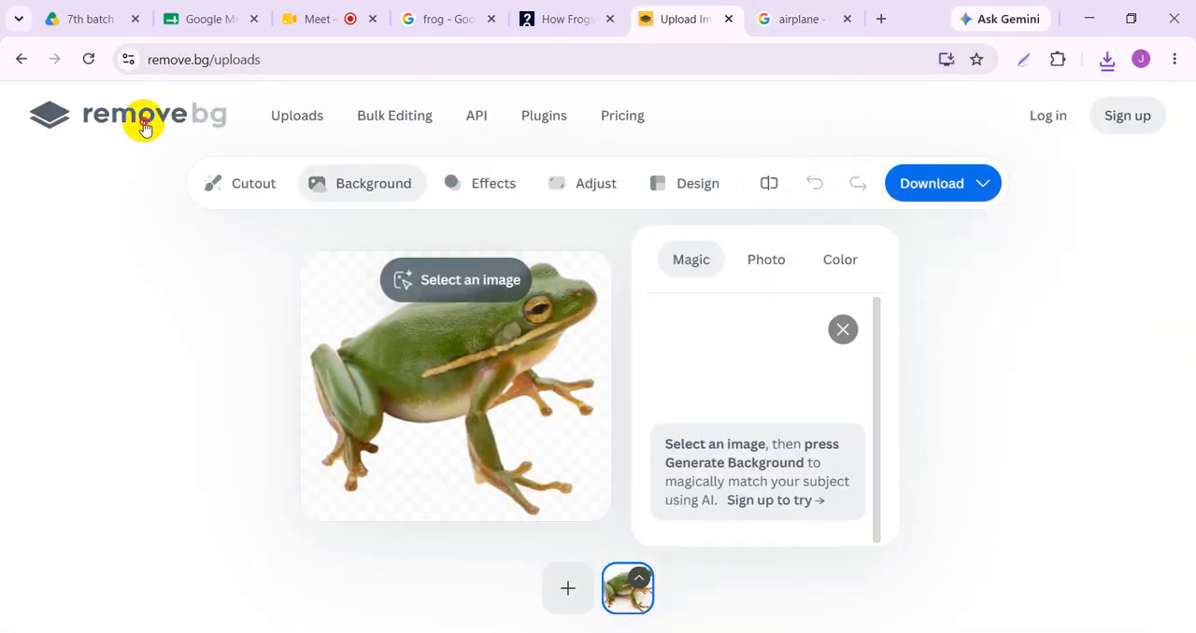
left_click(146, 159)
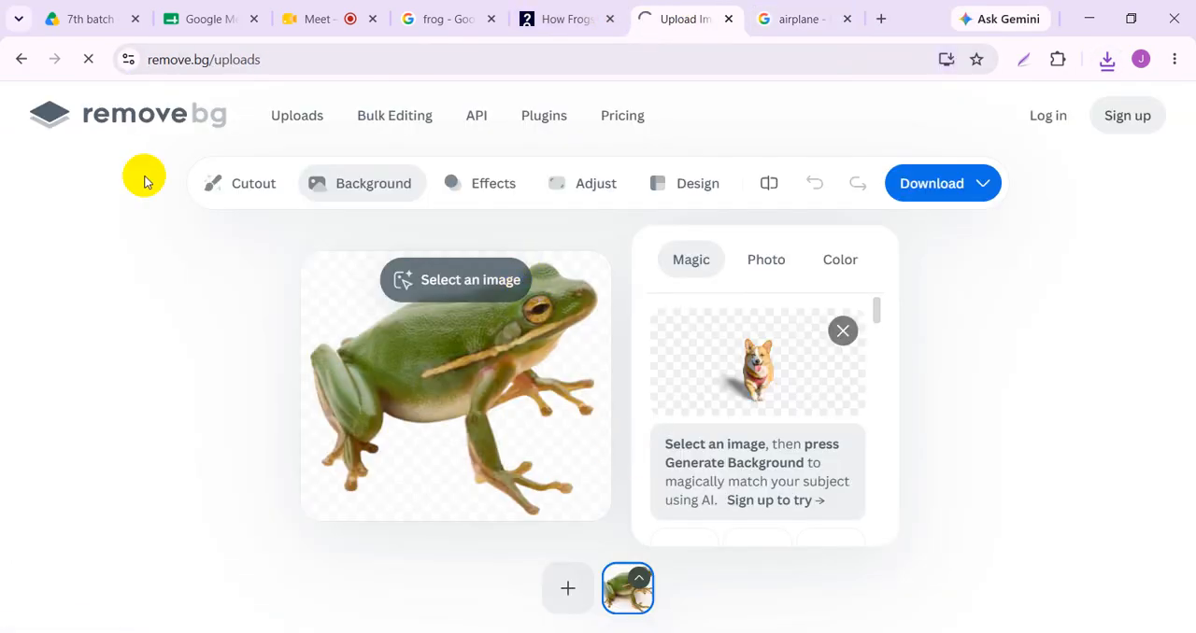
left_click(144, 105)
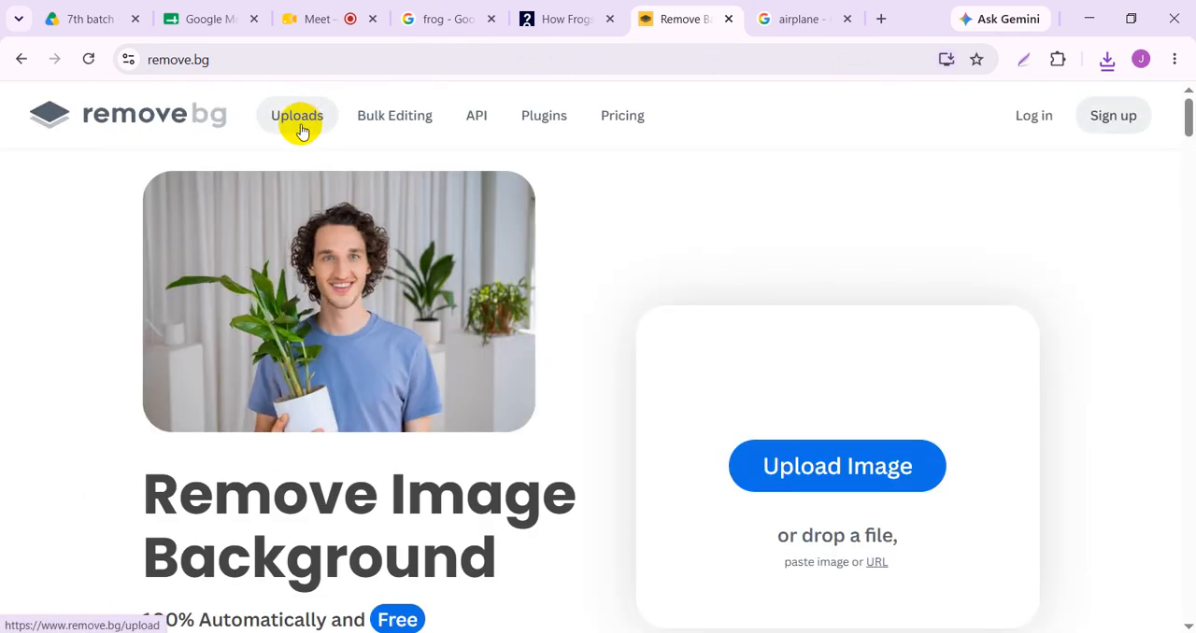
left_click(837, 477)
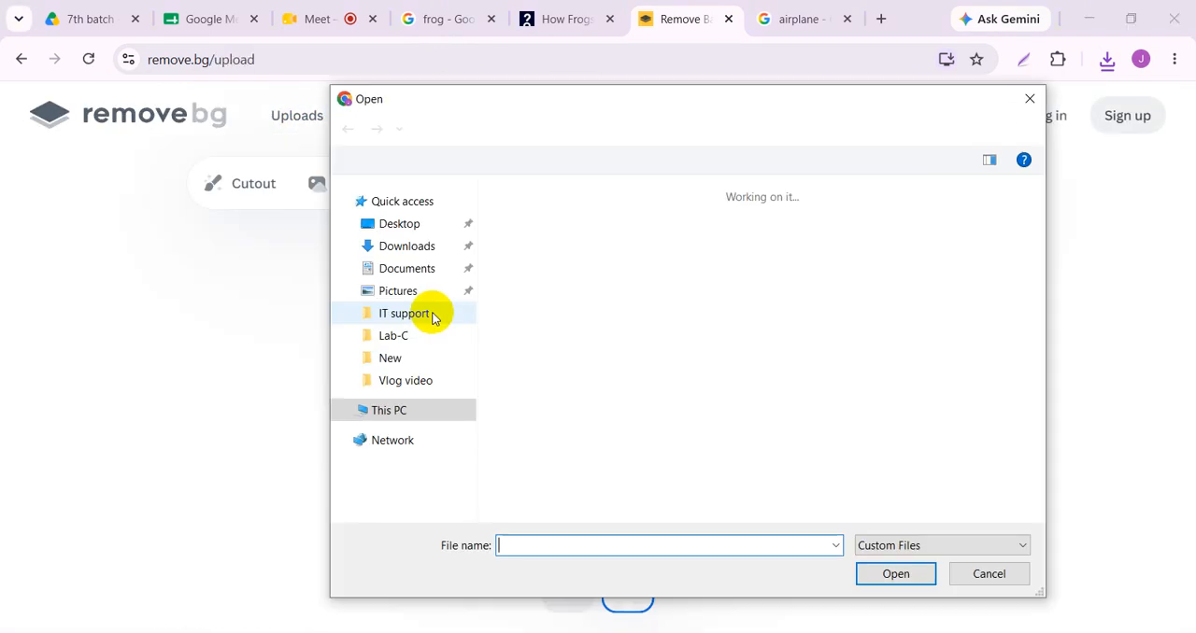
left_click(430, 246)
double_click(533, 241)
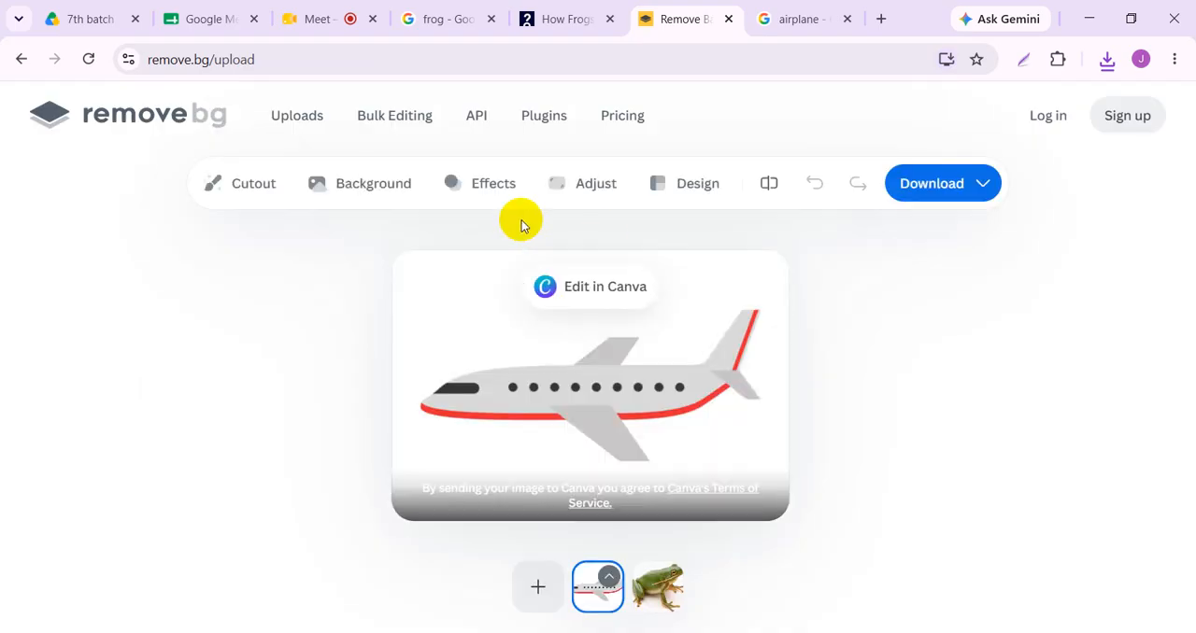
- Download the free 526 x 360 preview of the airplane with its background removed
left_click(940, 181)
left_click(977, 235)
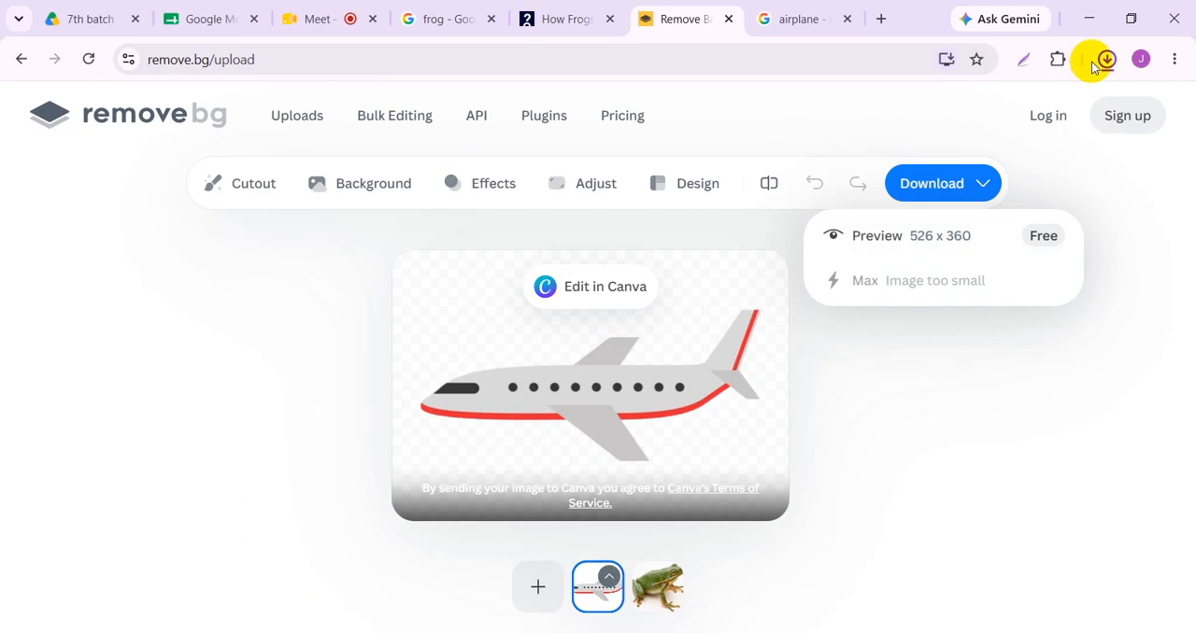
left_click(1106, 59)
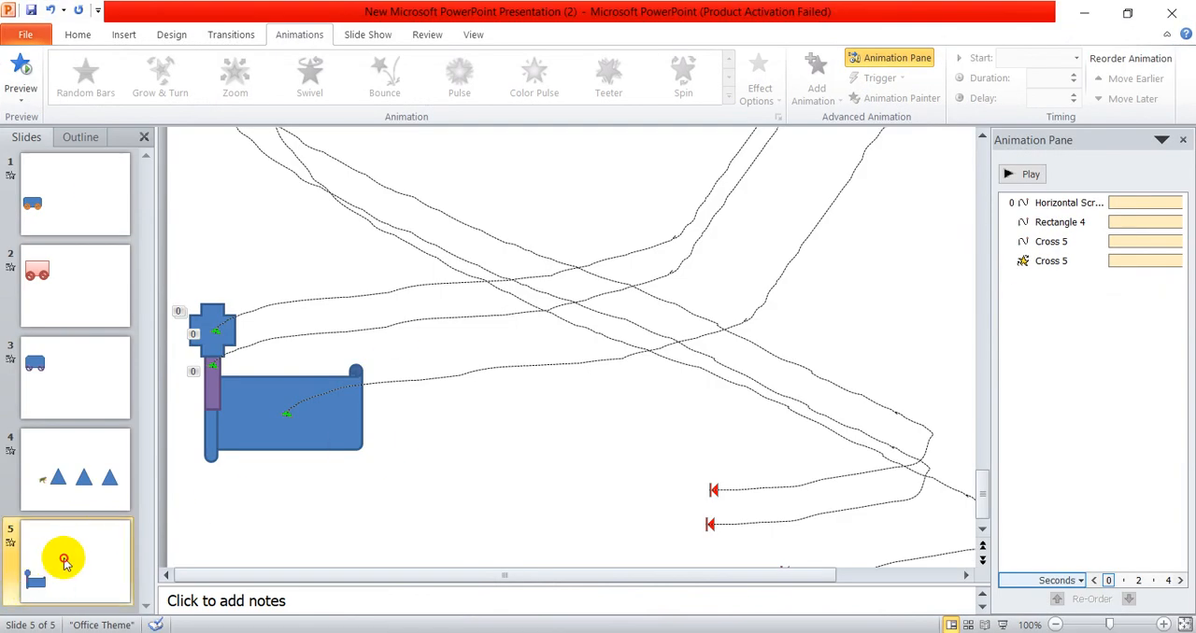
- Switch back to the PowerPoint presentation, add two new slides after slide 5 and open slide 6
key("Return")
key("Return")
left_click(84, 488)
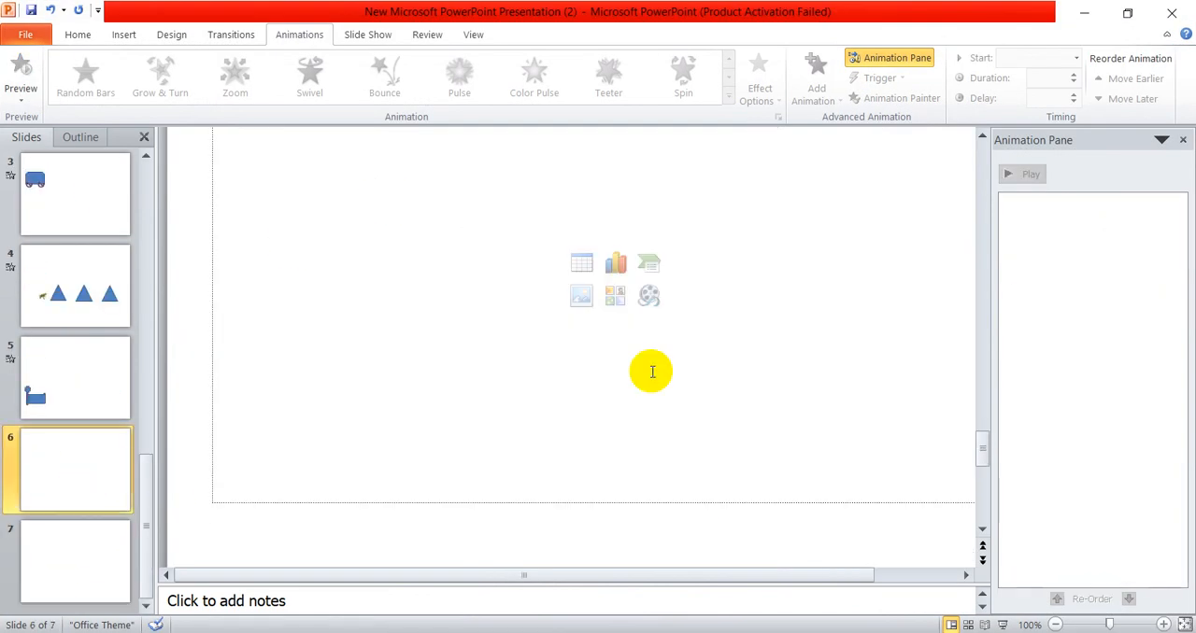
- Delete the title and content placeholders from slide 6
scroll(624, 403, "down", 3)
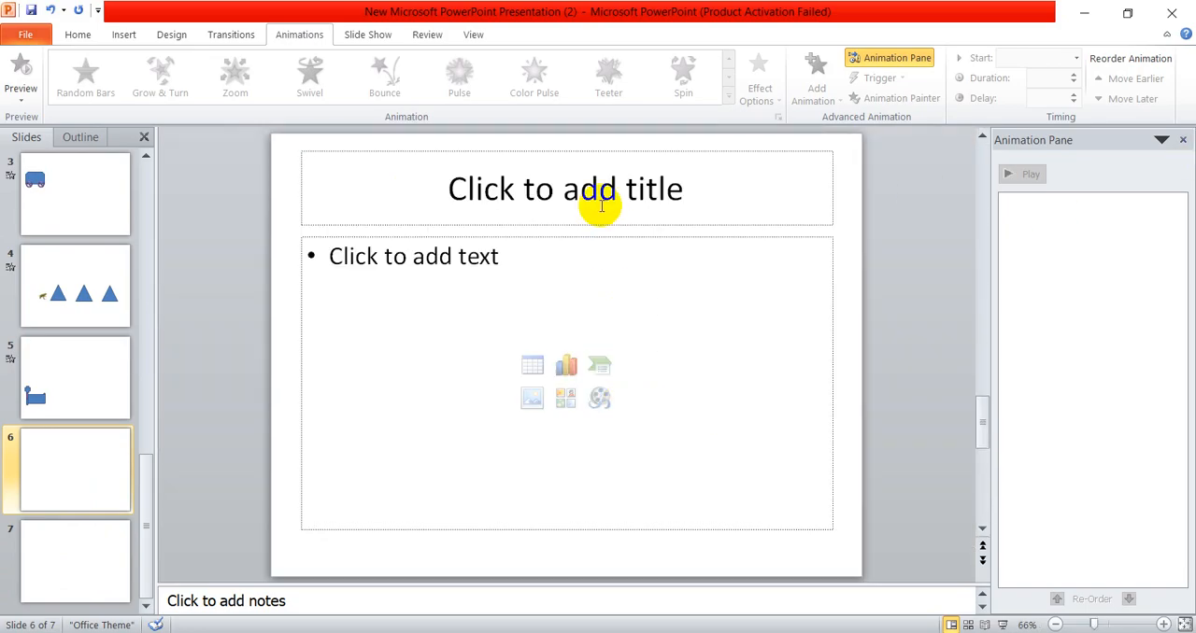
left_click(609, 160)
key("Delete")
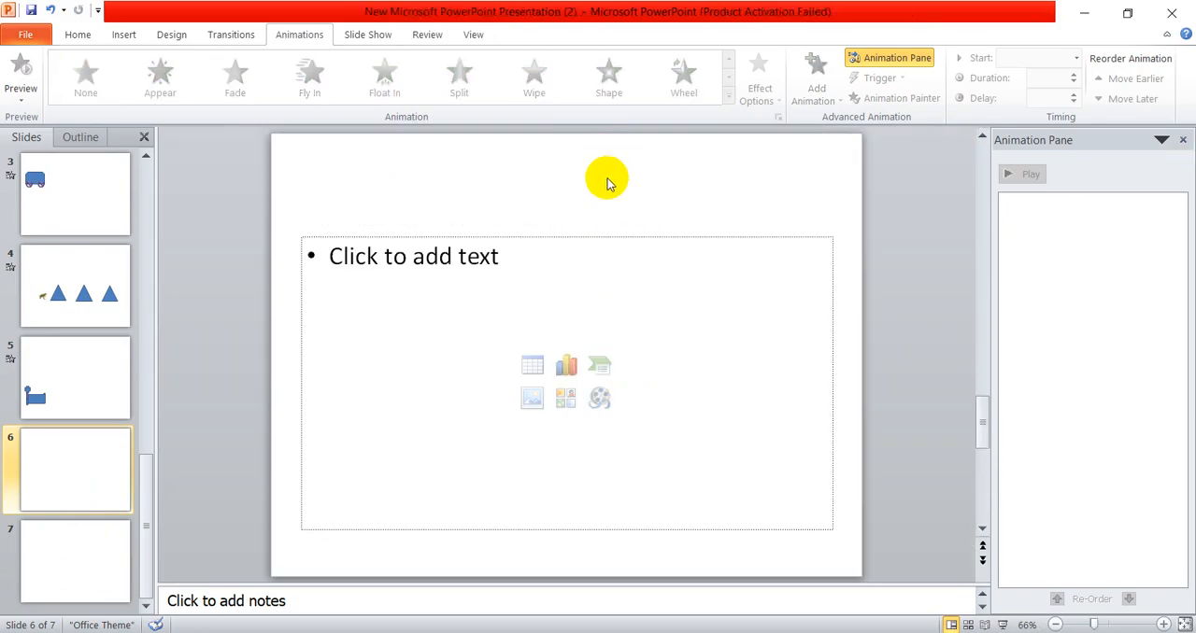
left_click(598, 238)
key("Delete")
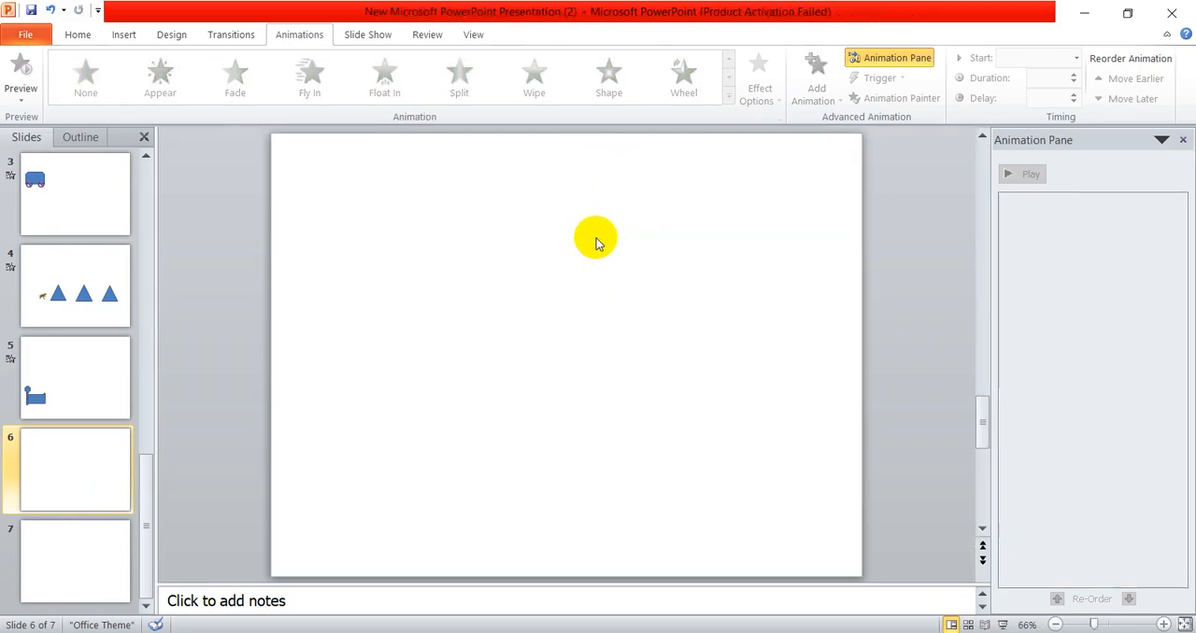
- Insert the background-removed airplane picture from the Downloads folder onto slide 6
left_click(127, 36)
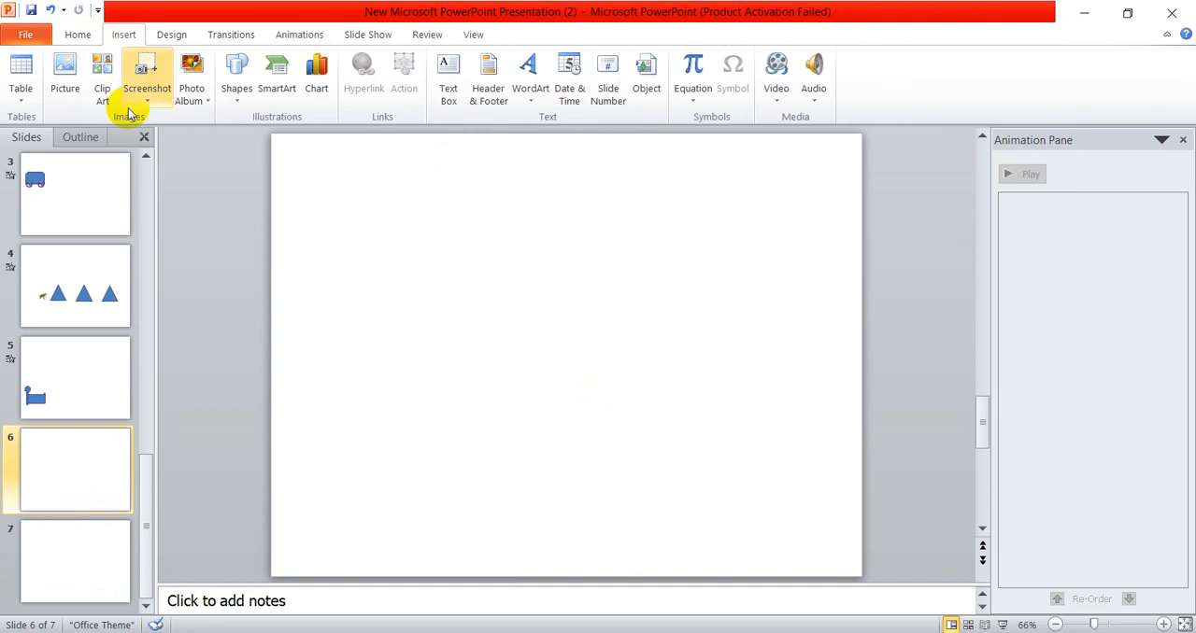
left_click(67, 84)
left_click(88, 163)
left_click(214, 159)
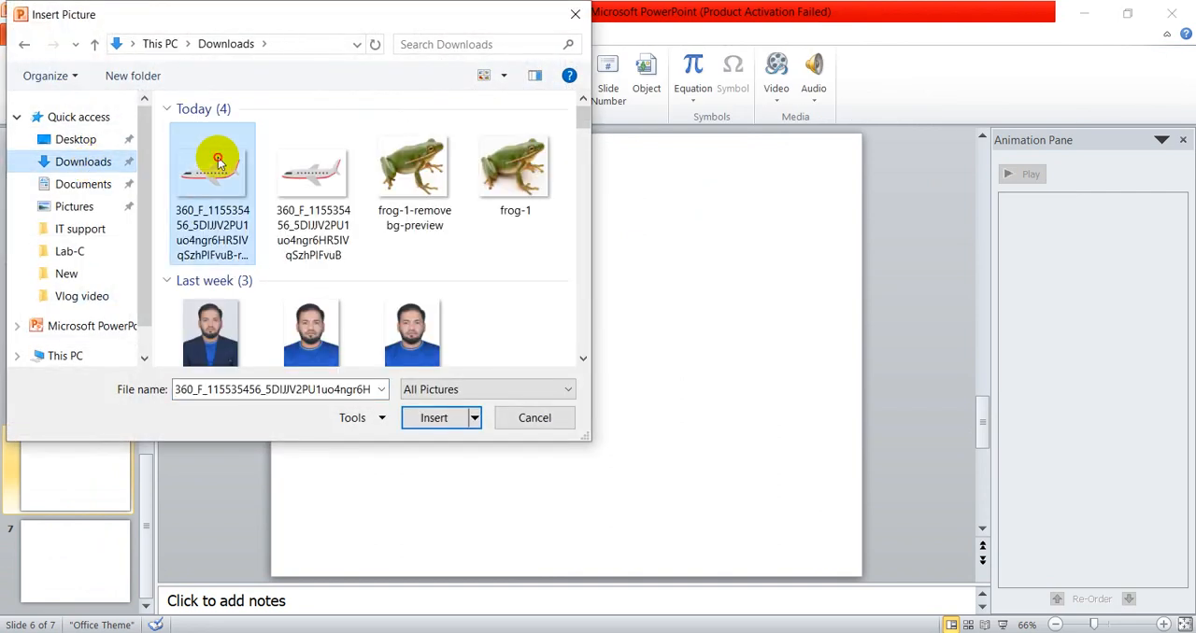
double_click(219, 163)
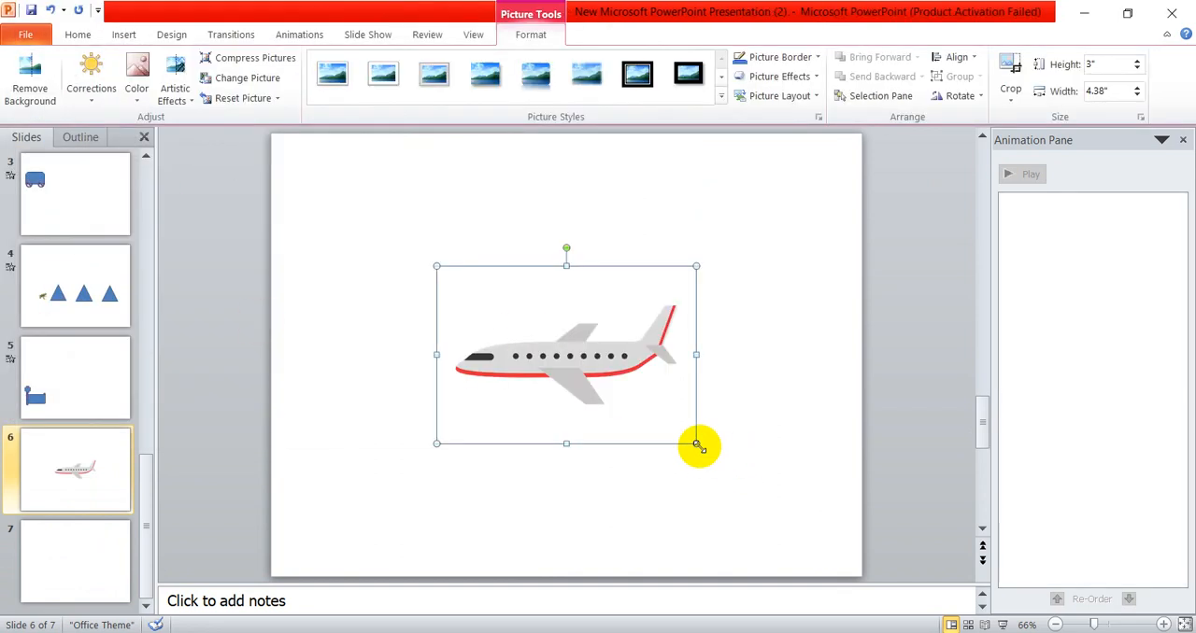
- Mirror the airplane to face right, shrink it to about 2.26" high by 3.01" wide and place it in the slide's lower-left corner
left_click_drag(696, 445, 639, 404)
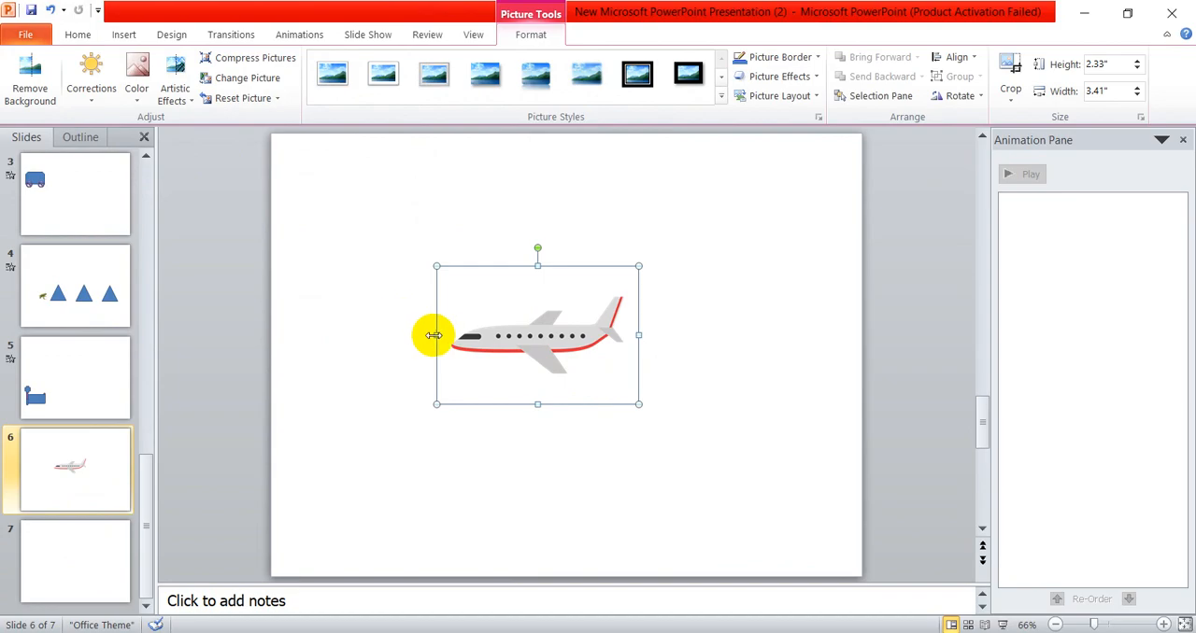
left_click_drag(438, 334, 822, 337)
left_click_drag(747, 347, 375, 501)
left_click_drag(455, 560, 448, 557)
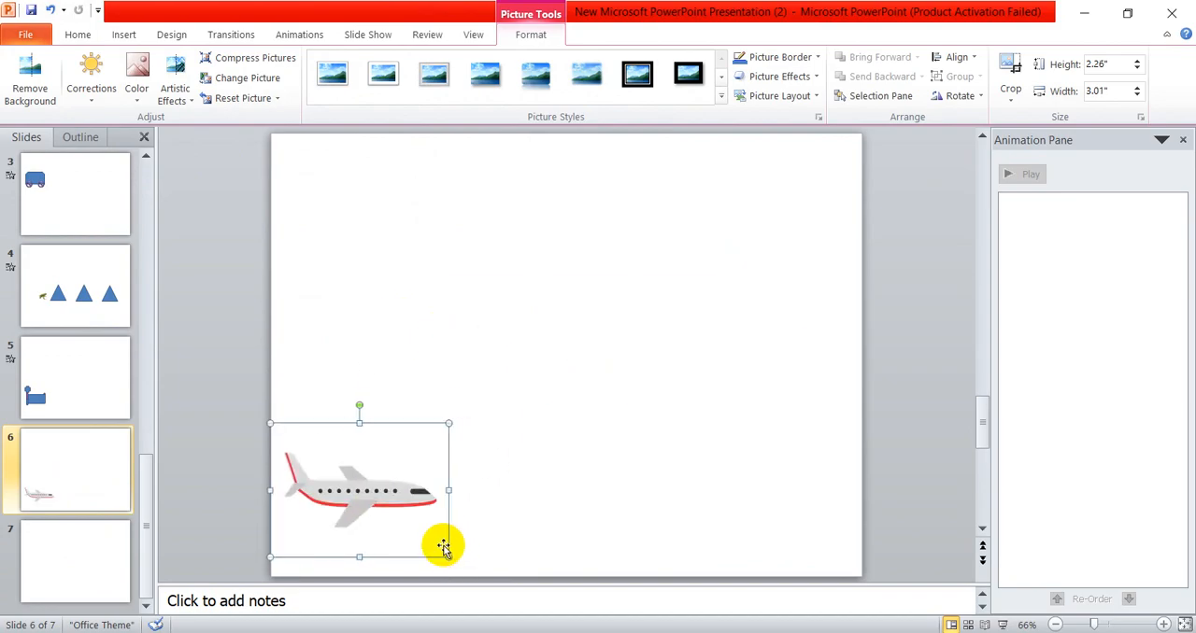
- Rotate the airplane slightly counterclockwise so its nose points a little upward
left_click_drag(357, 403, 345, 406)
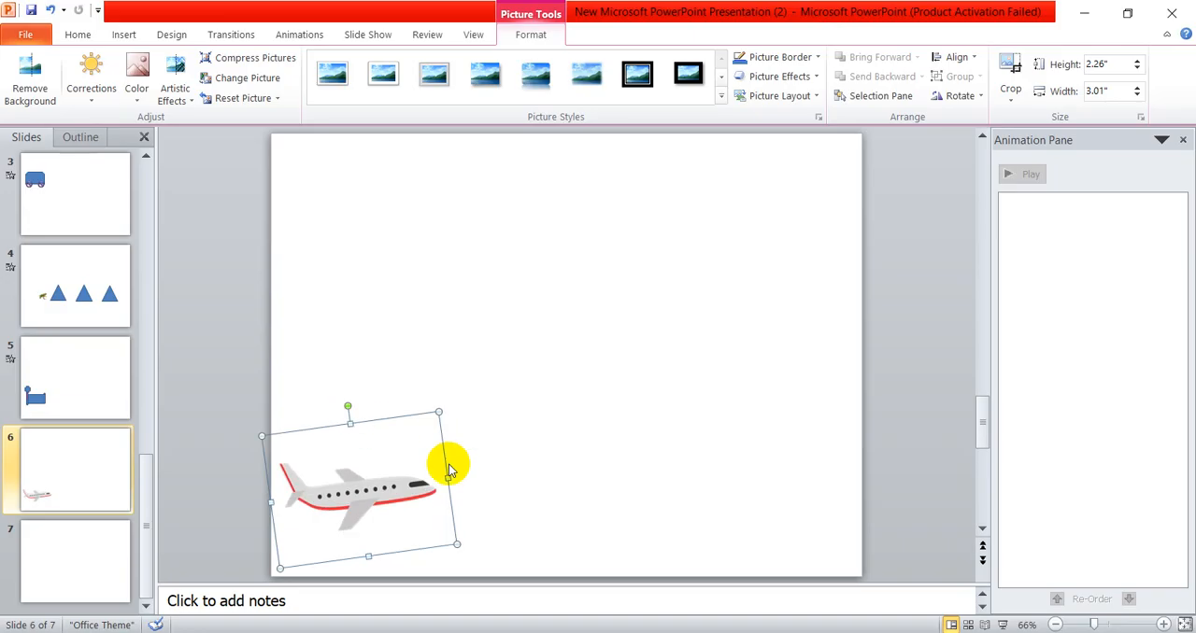
left_click(560, 475)
left_click(353, 501)
left_click(561, 493)
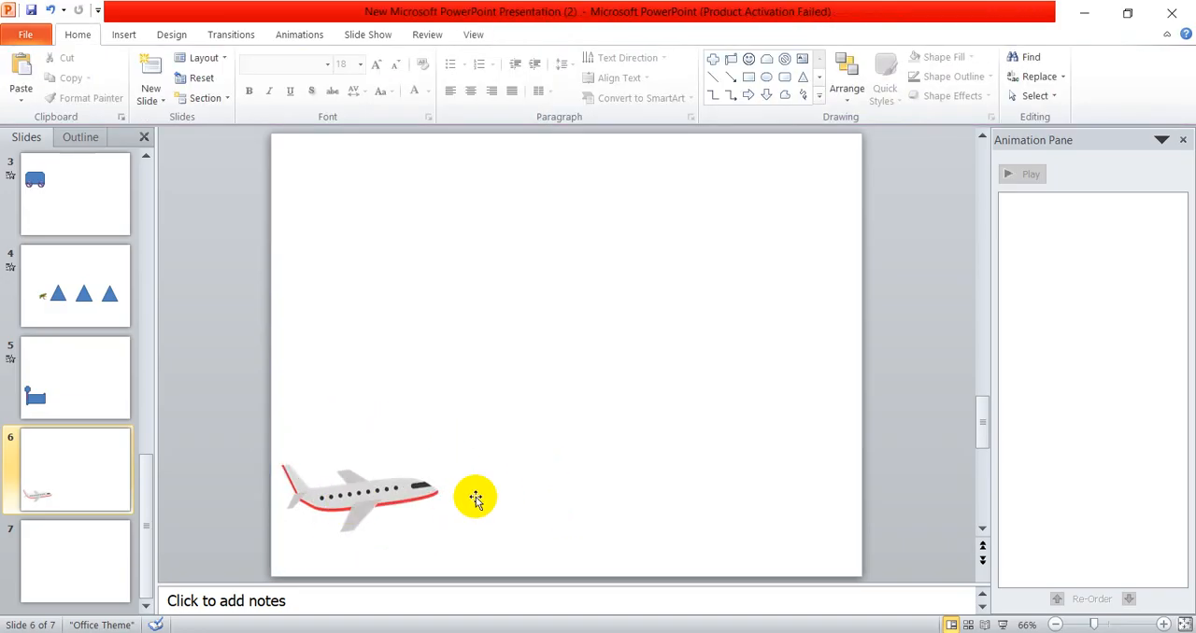
- Draw a custom motion path for the airplane that crosses the whole slide, loops along the top edge and ends near the bottom middle
left_click(371, 488)
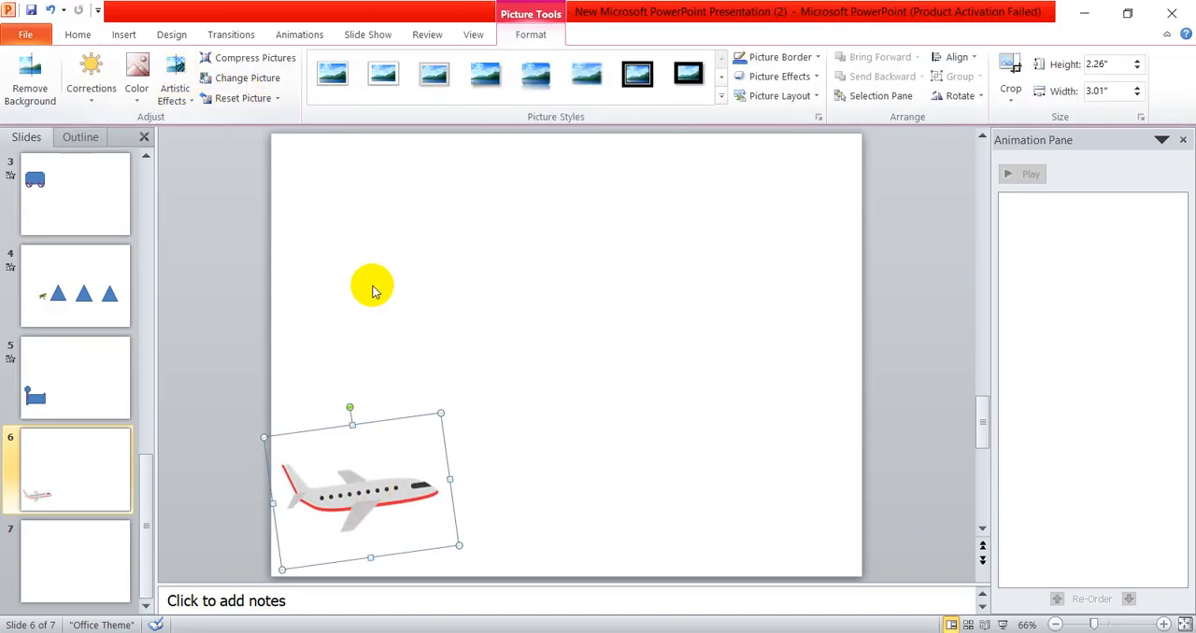
left_click(304, 38)
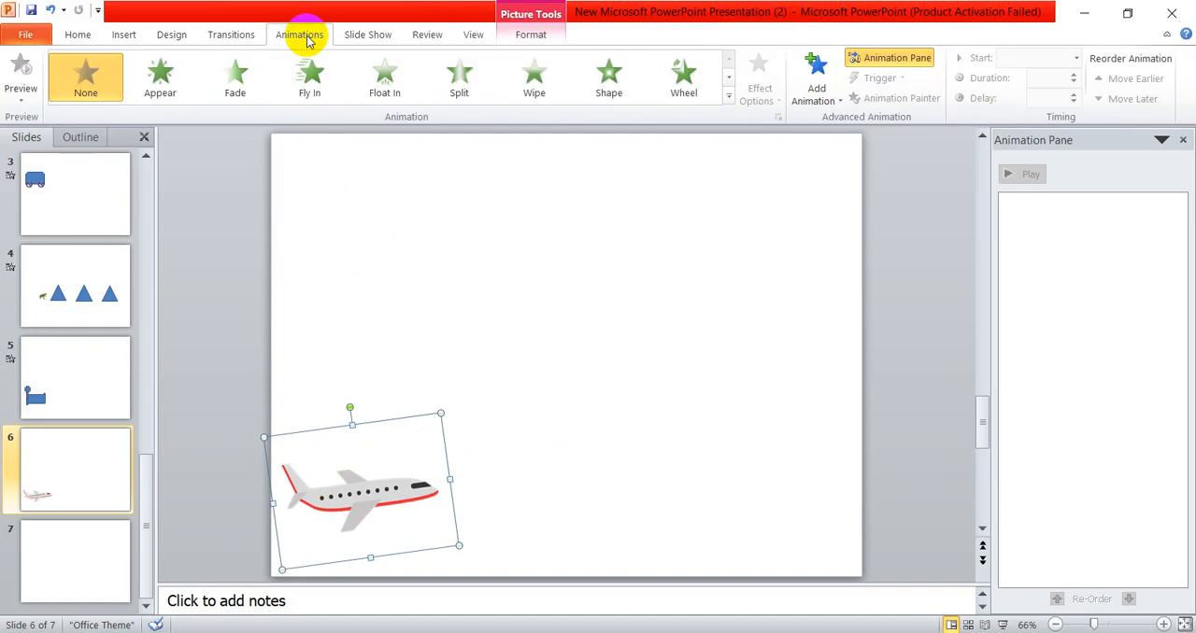
left_click(729, 97)
scroll(294, 427, "down", 1)
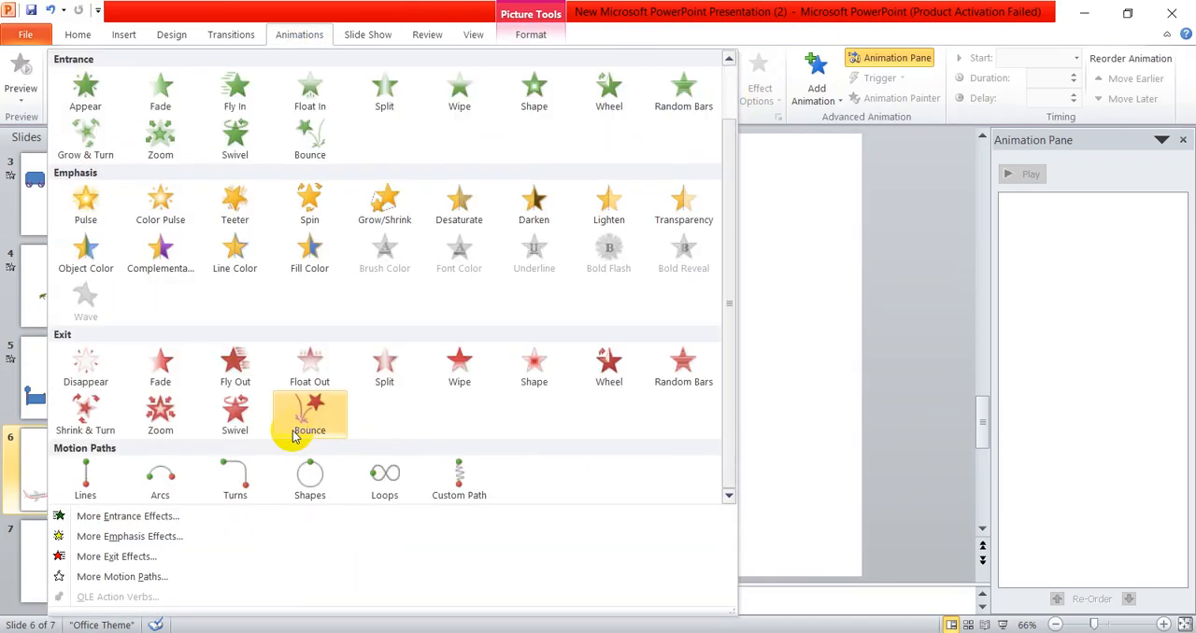
left_click(466, 488)
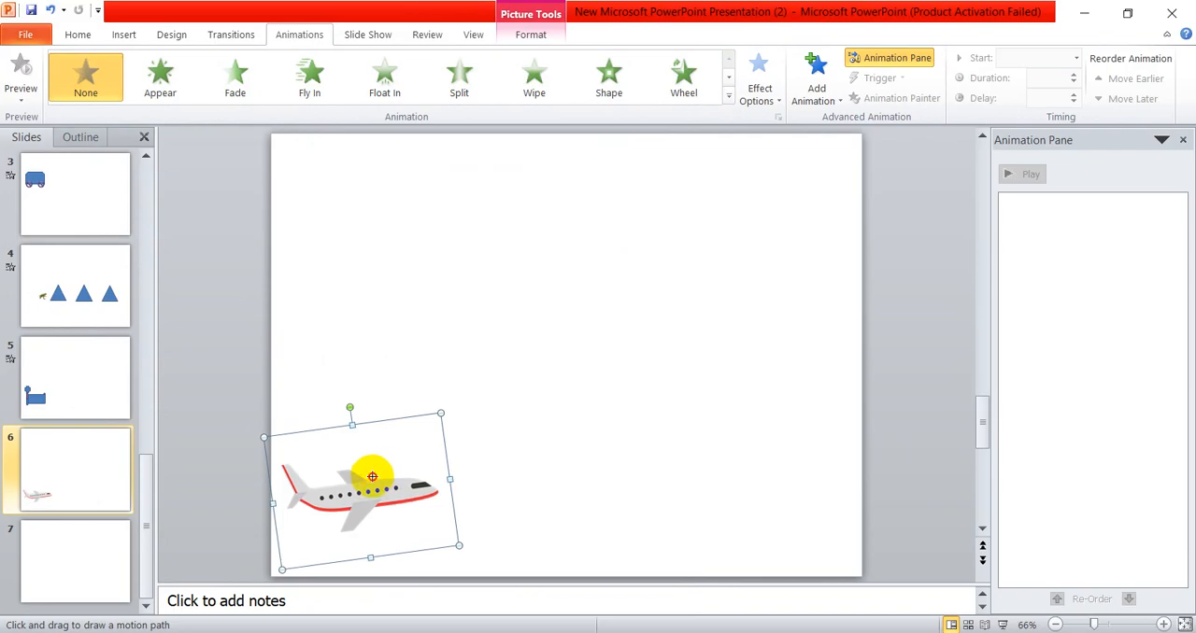
left_click_drag(372, 476, 439, 433)
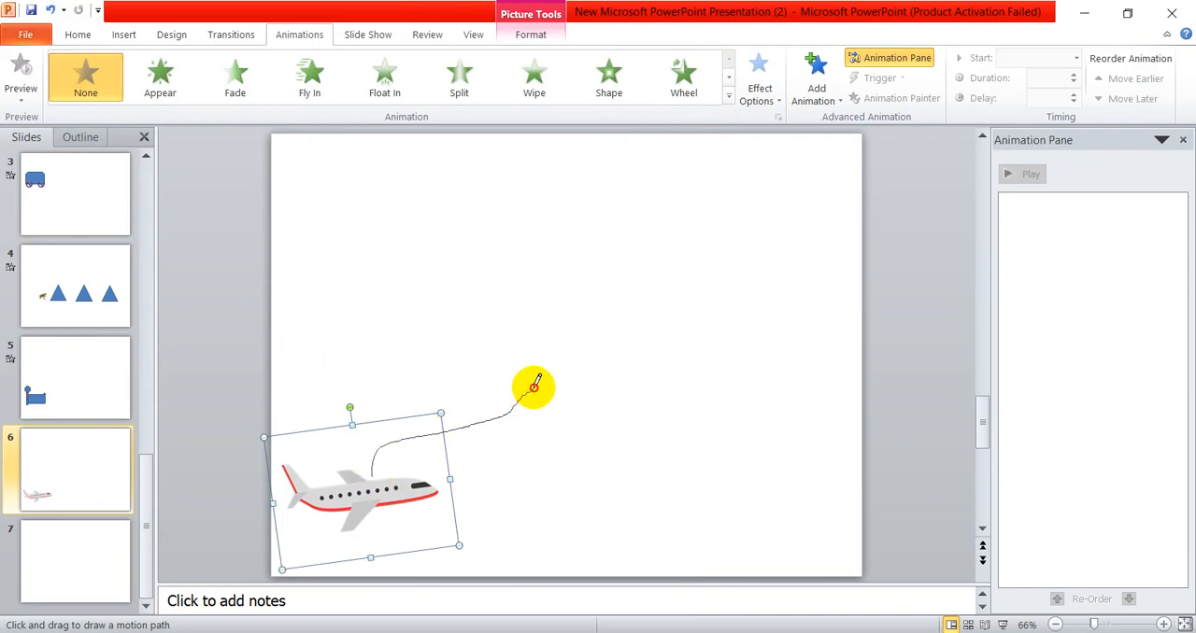
mouse_move(533, 386)
left_mouse_down()
mouse_move(611, 358)
mouse_move(755, 264)
mouse_move(807, 207)
mouse_move(568, 147)
mouse_move(333, 155)
mouse_move(342, 246)
mouse_move(466, 295)
mouse_move(613, 323)
mouse_move(763, 440)
mouse_move(651, 533)
mouse_move(545, 540)
left_mouse_up()
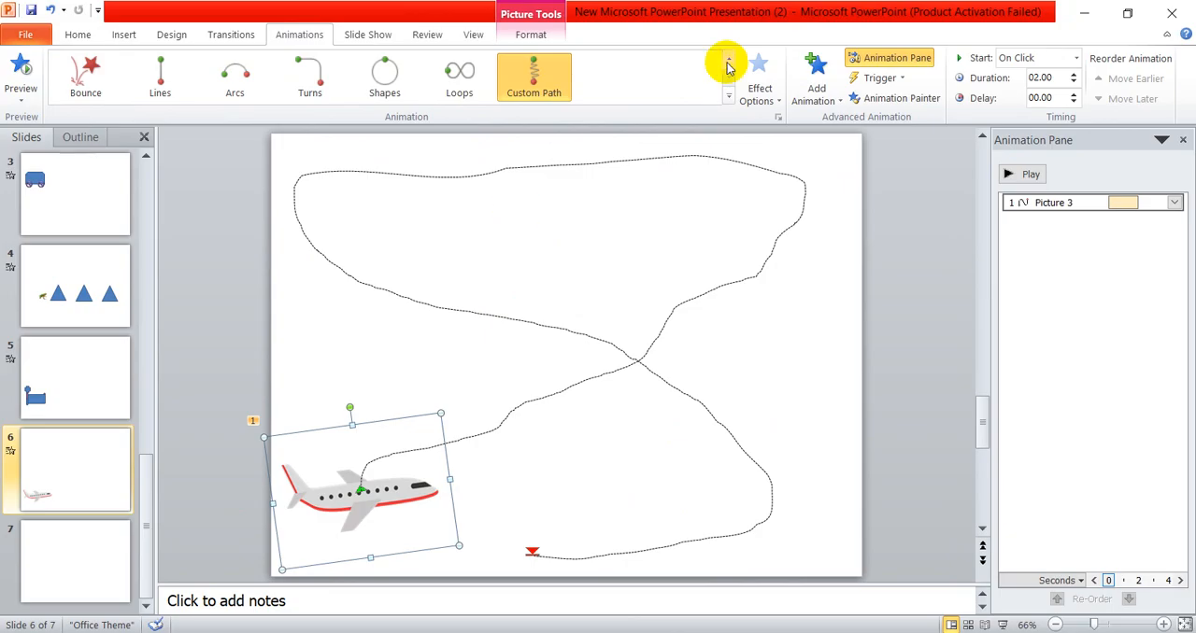
- Set the airplane's looping path duration to 10 seconds and preview the animation
left_click(1044, 56)
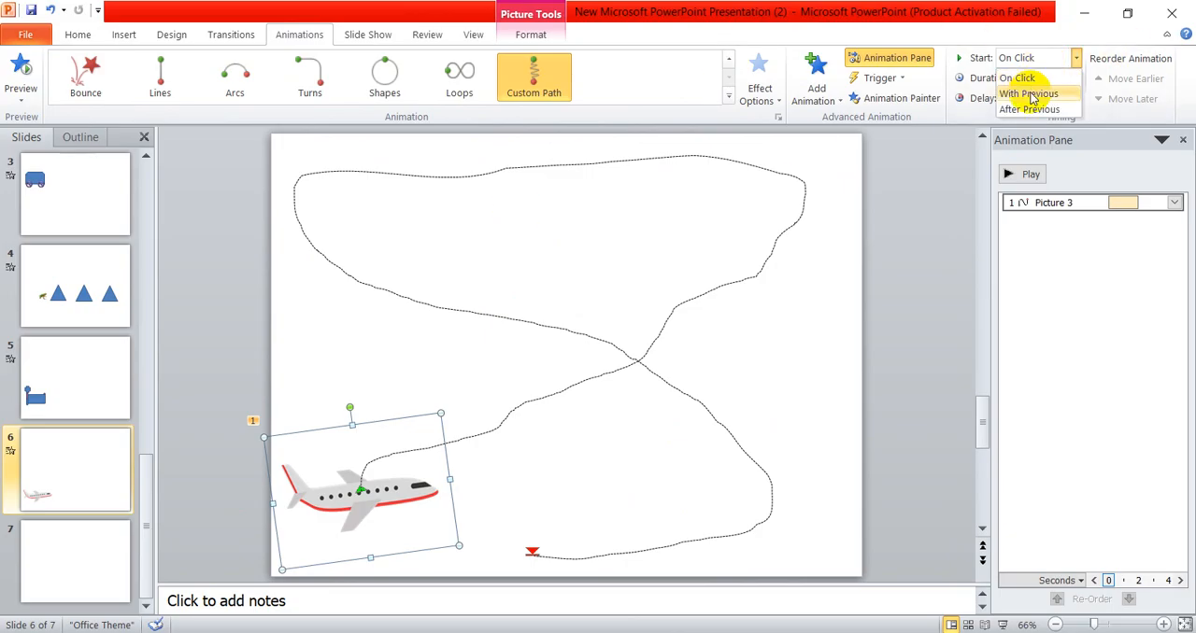
left_click(1074, 58)
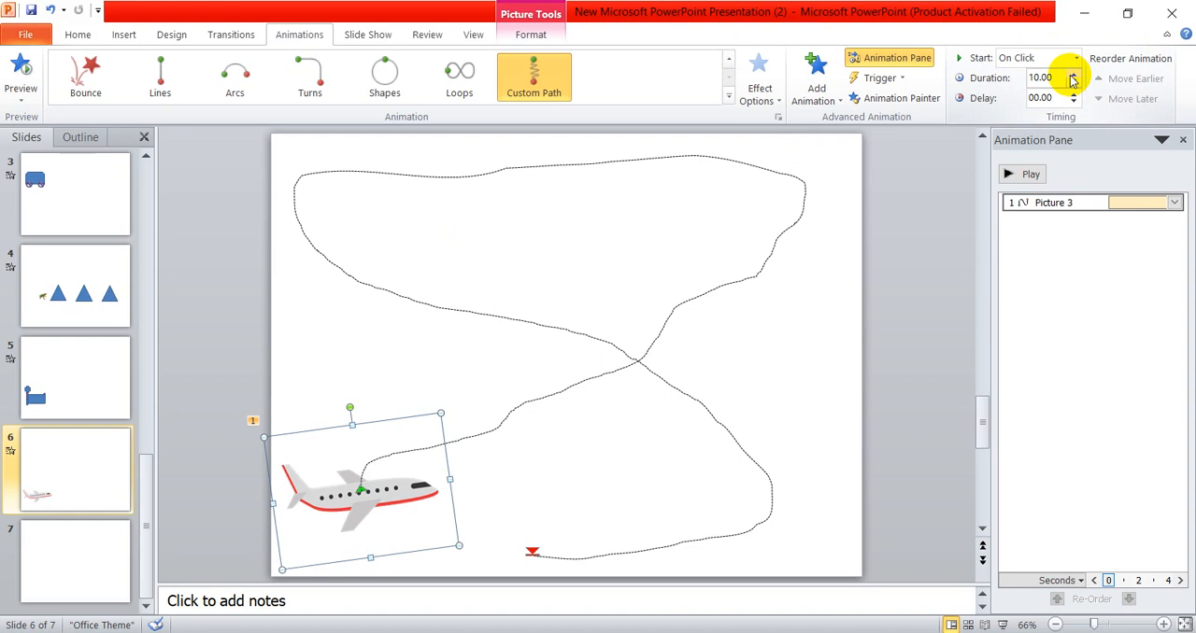
left_click(1030, 175)
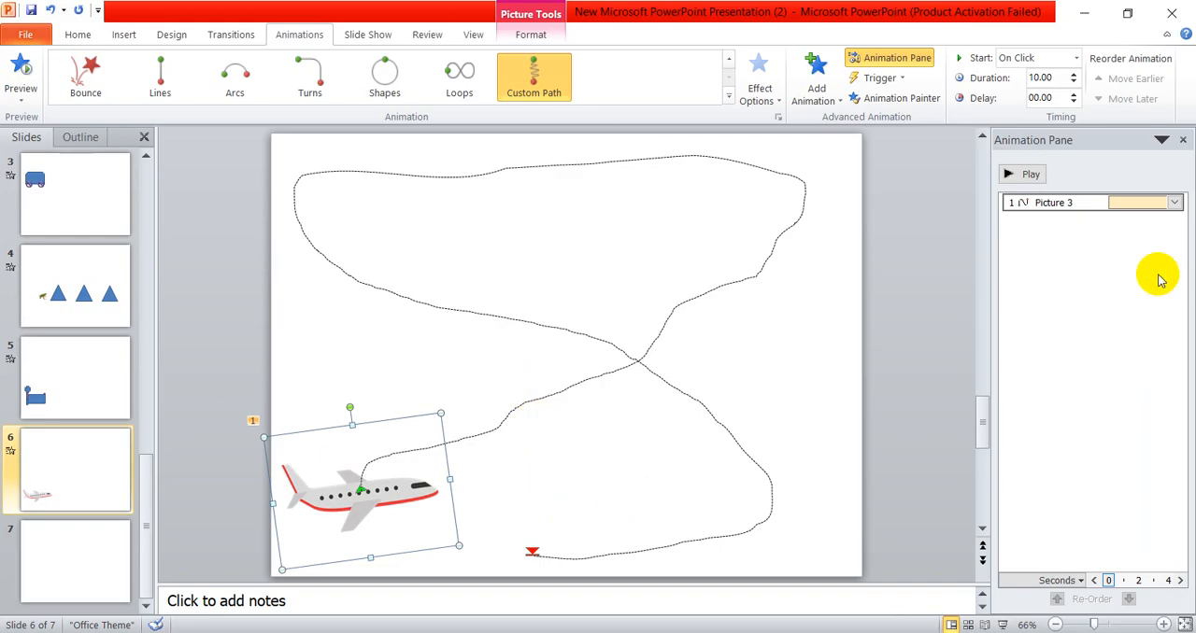
left_click(1030, 175)
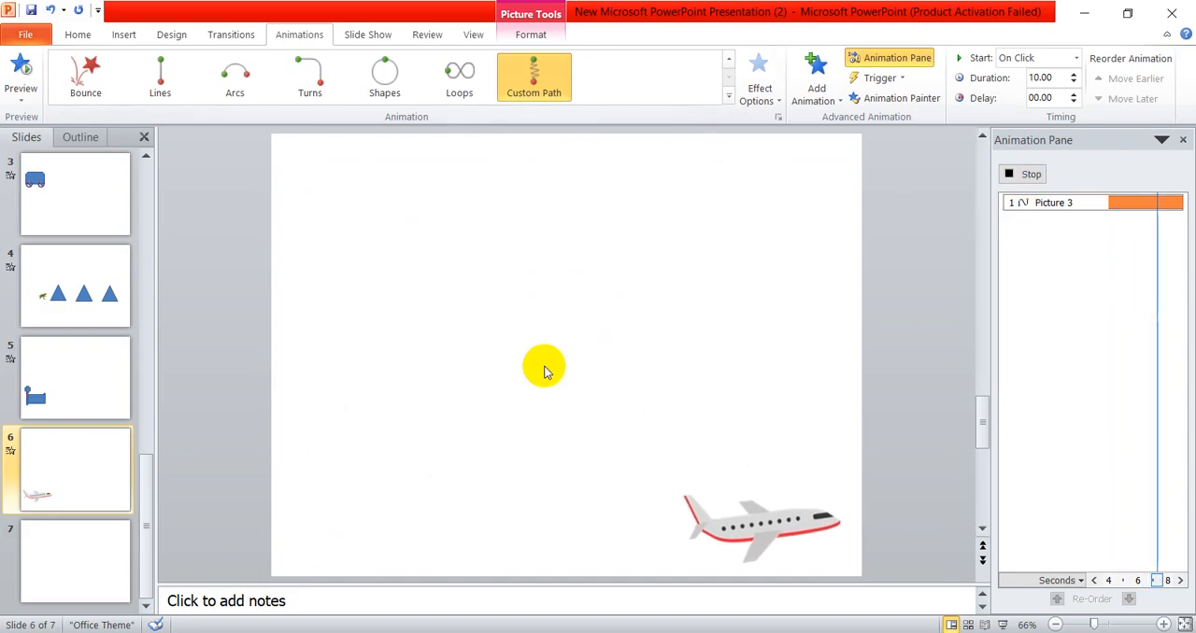
- Delete the airplane's looping custom motion path
left_click(418, 493)
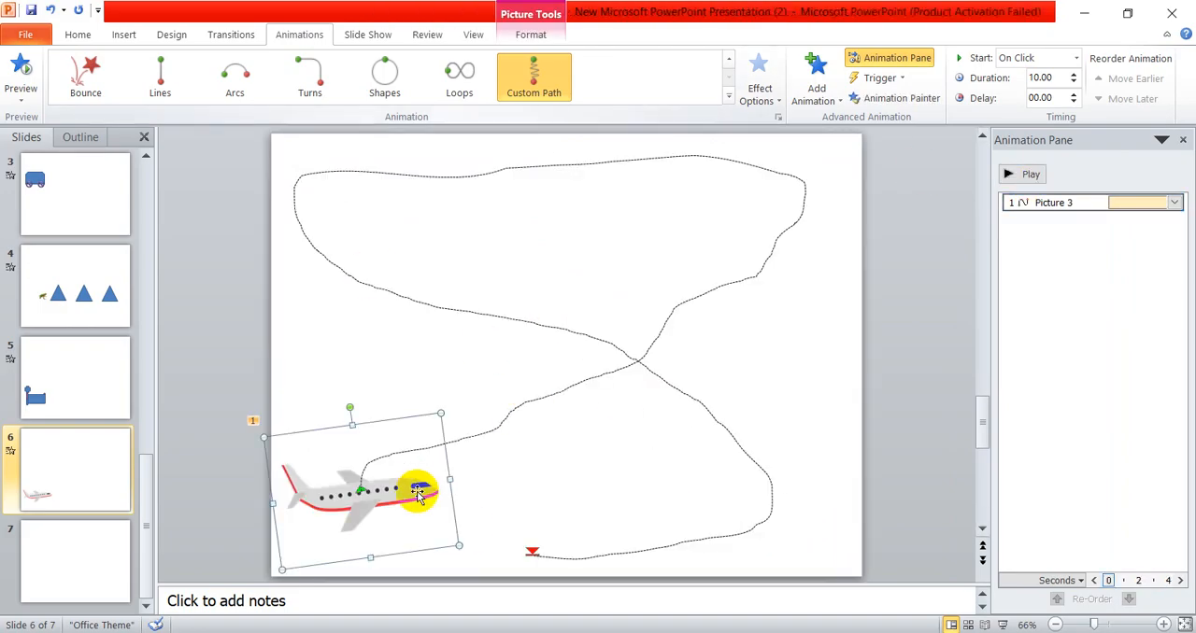
left_click(581, 387)
key("Delete")
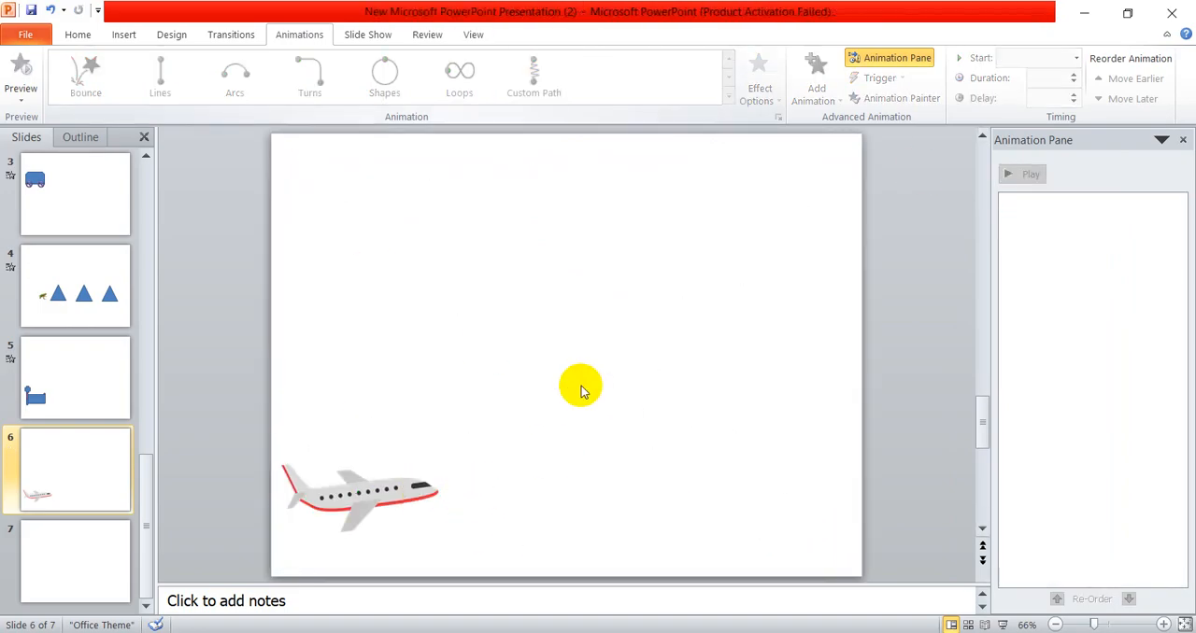
- Draw a custom motion path from the airplane up to the slide's upper-right corner and set its duration to 8 seconds
left_click(430, 461)
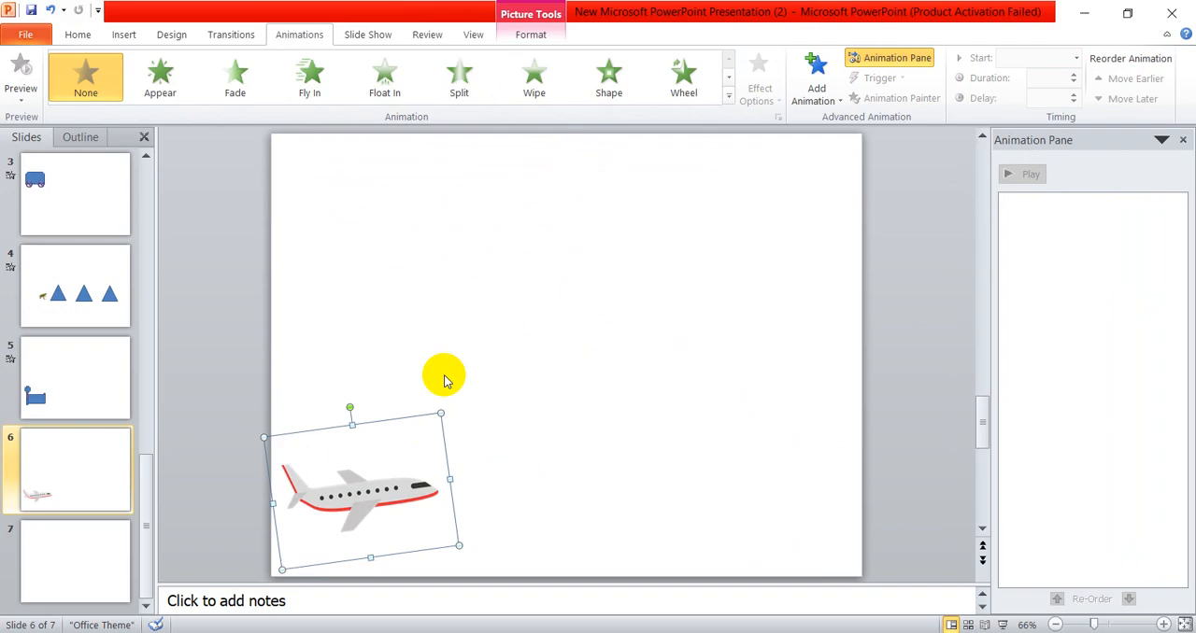
left_click(728, 97)
left_click(479, 509)
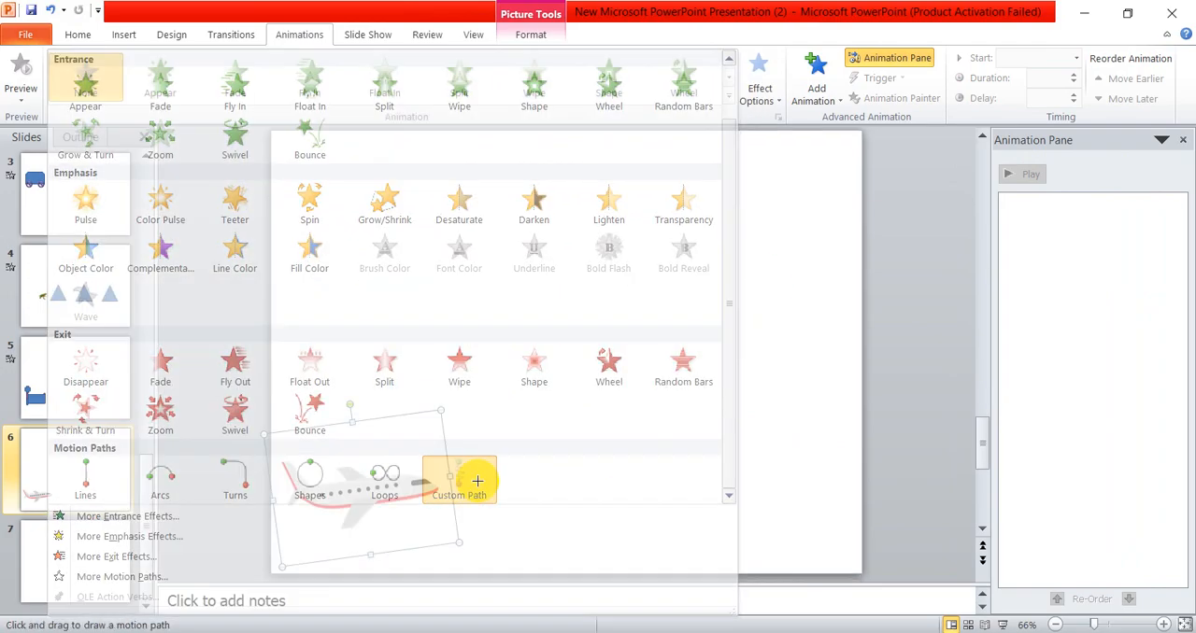
mouse_move(398, 470)
left_mouse_down()
mouse_move(588, 368)
mouse_move(710, 234)
mouse_move(809, 176)
left_mouse_up()
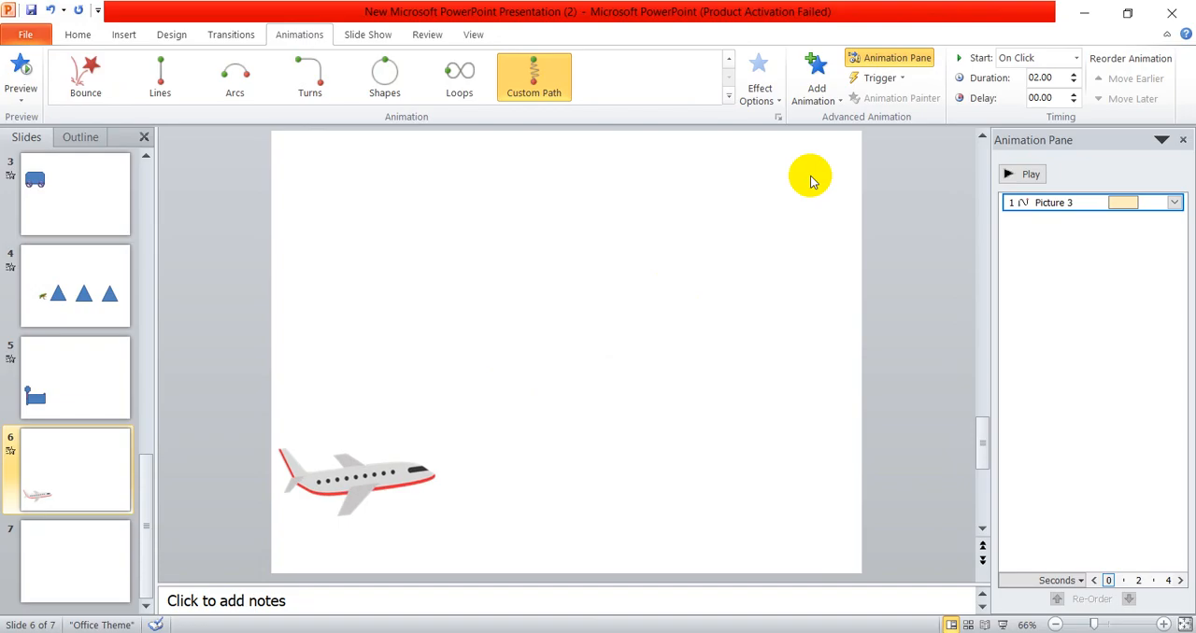
left_click(1075, 58)
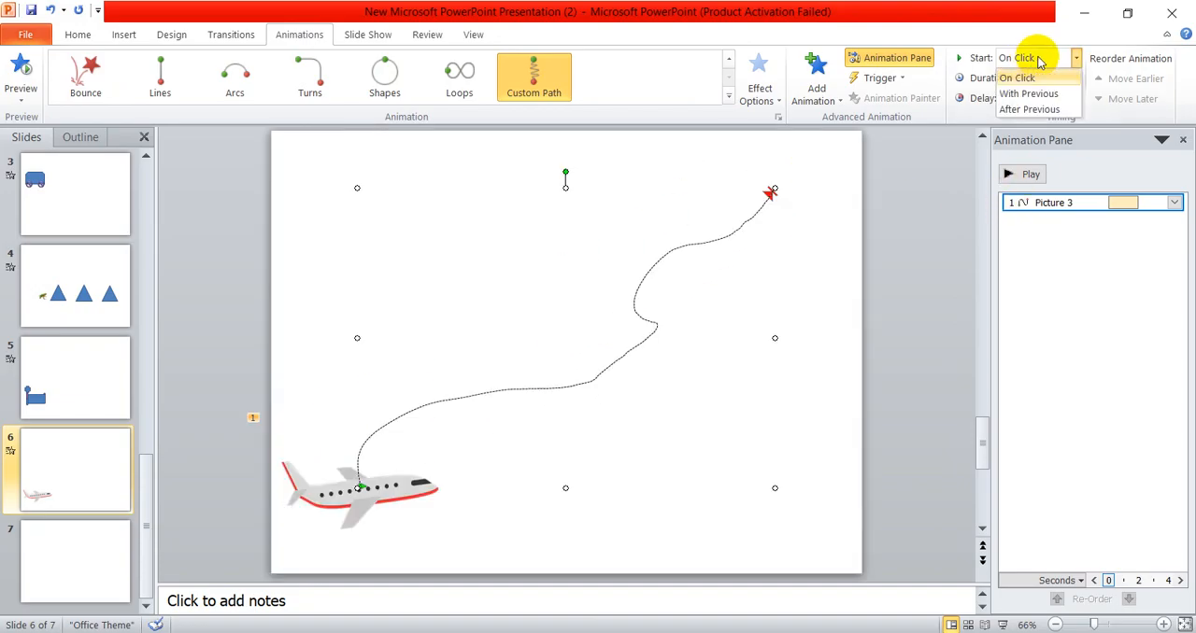
left_click(1082, 59)
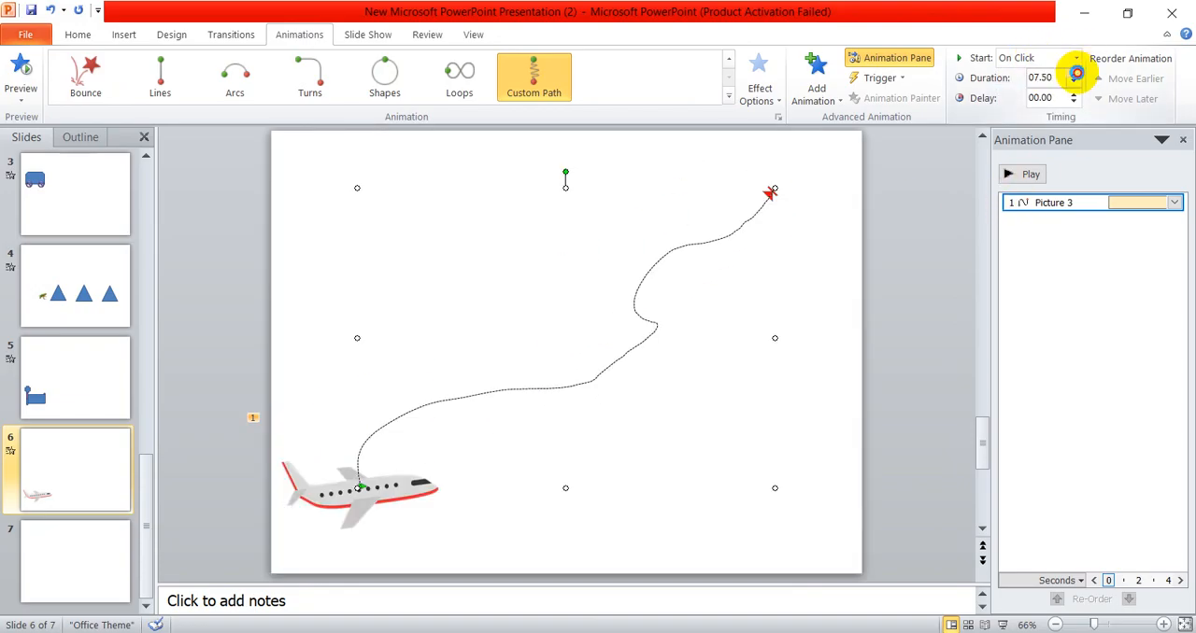
left_click(401, 512)
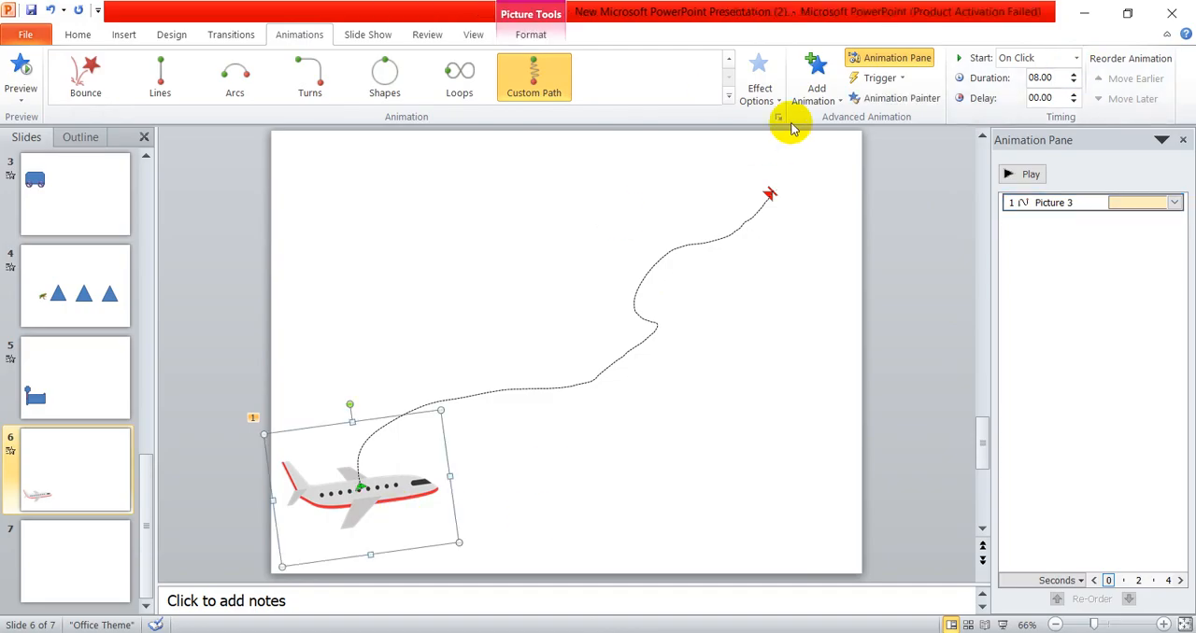
left_click(818, 79)
left_click(892, 592)
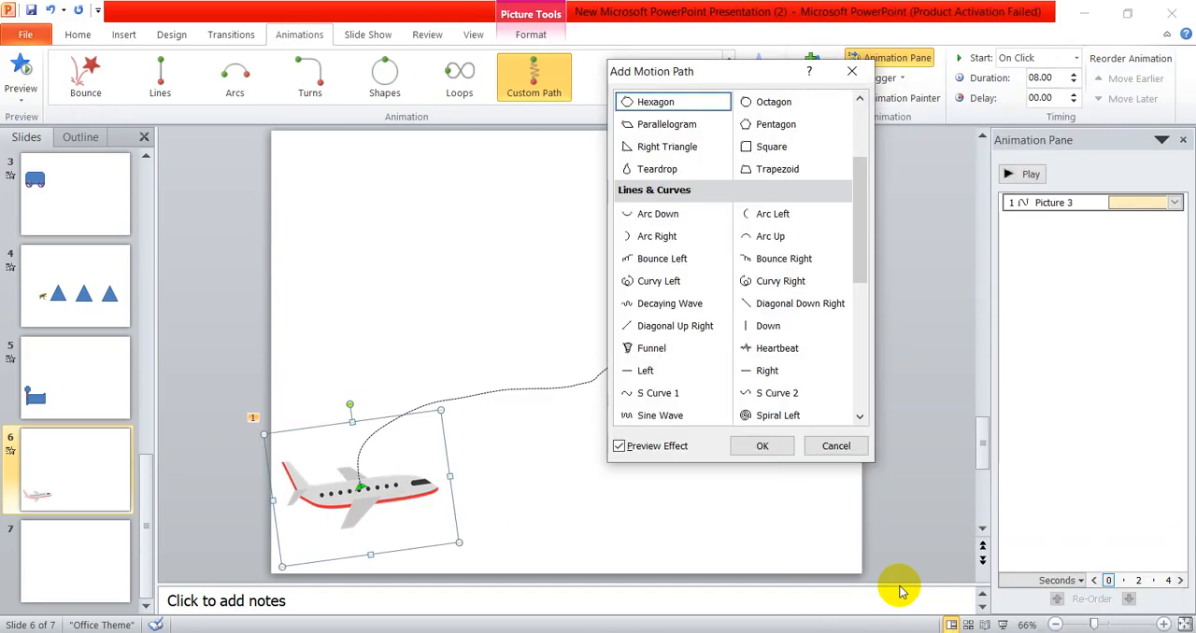
scroll(747, 373, "down", 5)
scroll(731, 406, "up", 8)
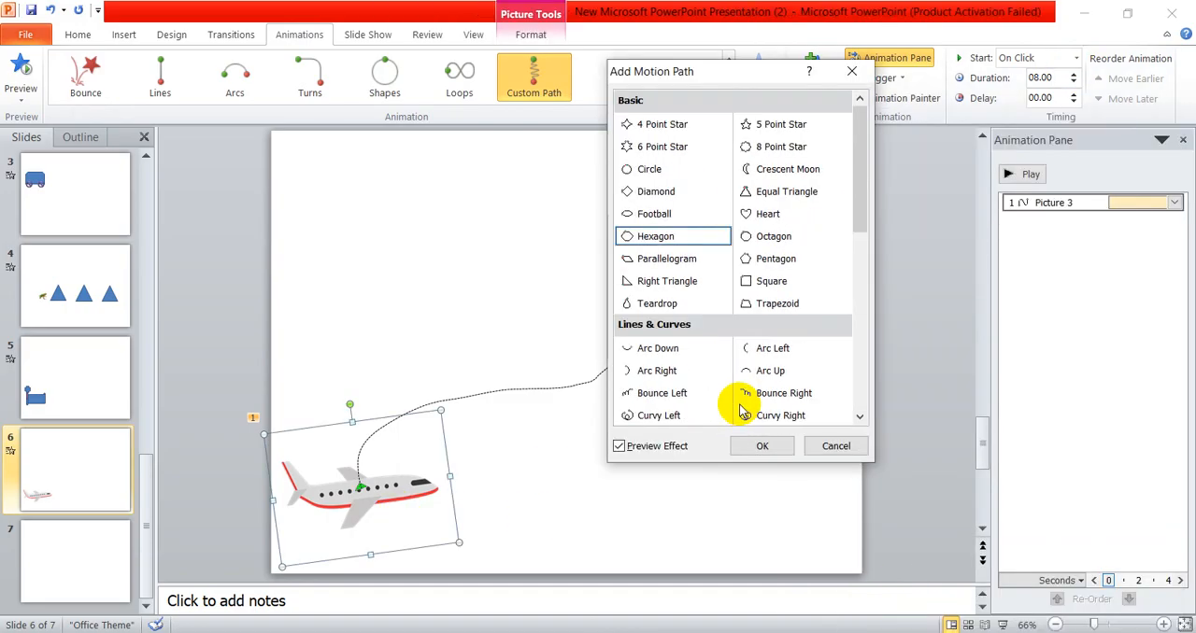
left_click(851, 71)
- Add a second custom path to the airplane from the first path's end across to the slide's upper-left corner, starting After Previous
left_click(814, 79)
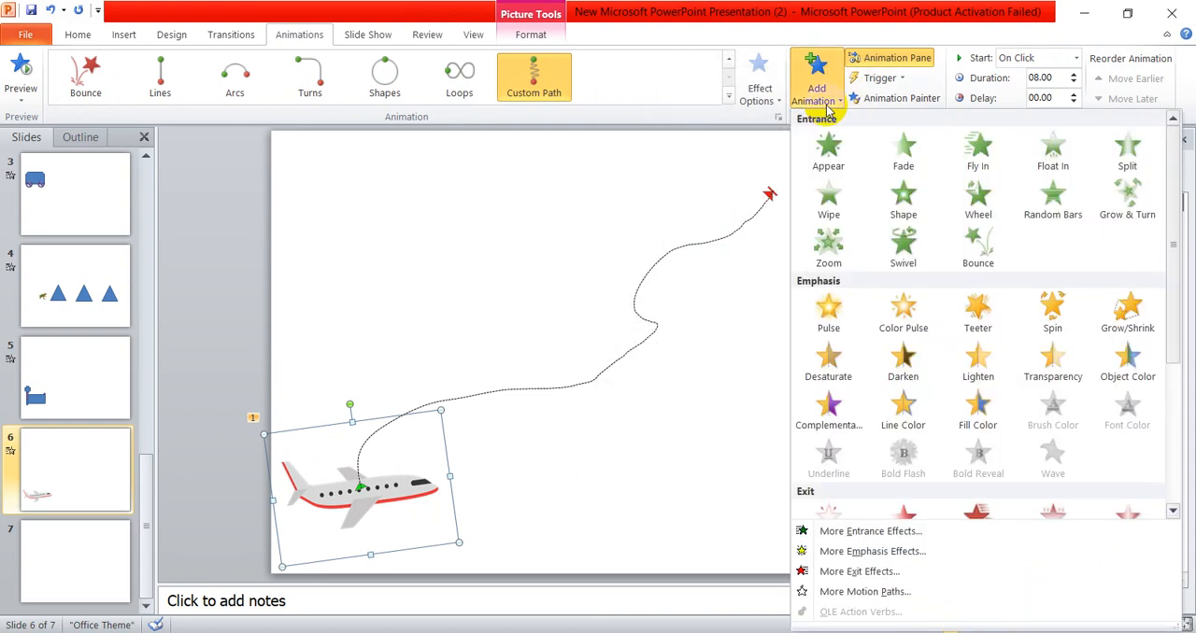
scroll(936, 206, "down", 3)
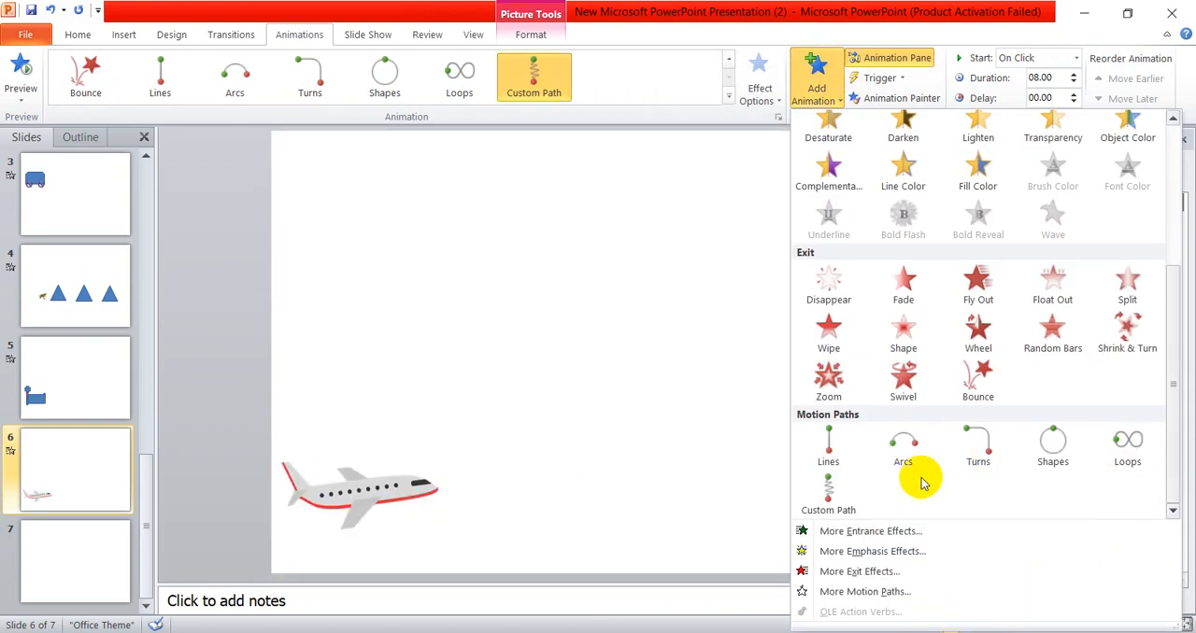
left_click(838, 502)
mouse_move(360, 487)
left_mouse_down()
mouse_move(766, 192)
mouse_move(487, 218)
mouse_move(308, 205)
left_mouse_up()
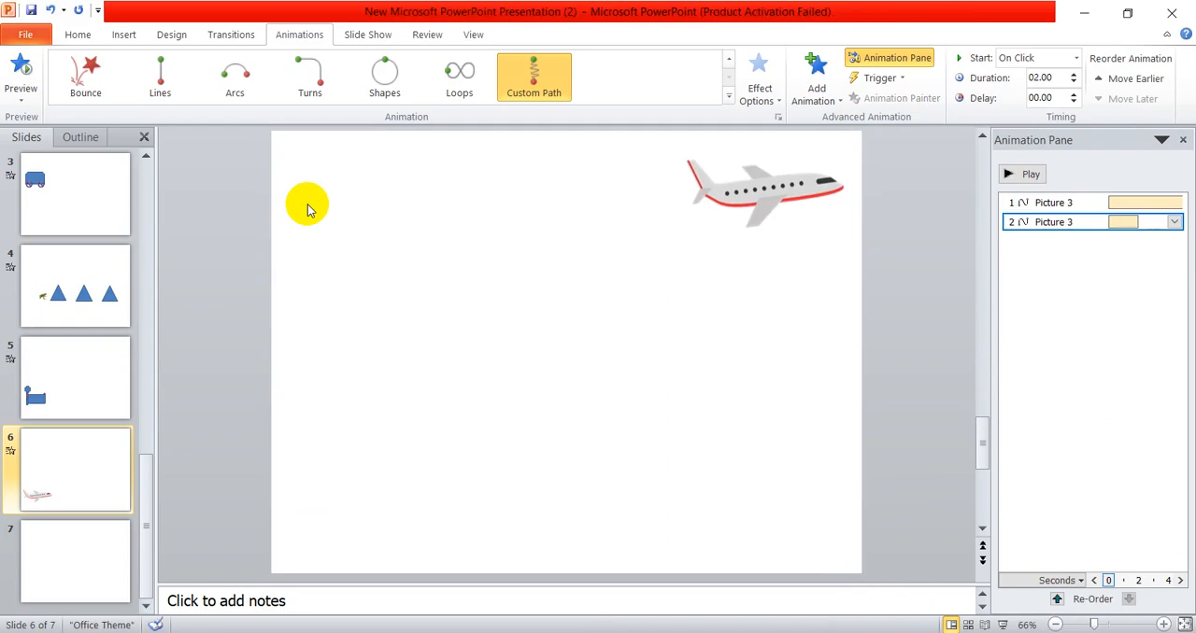
left_click(1028, 58)
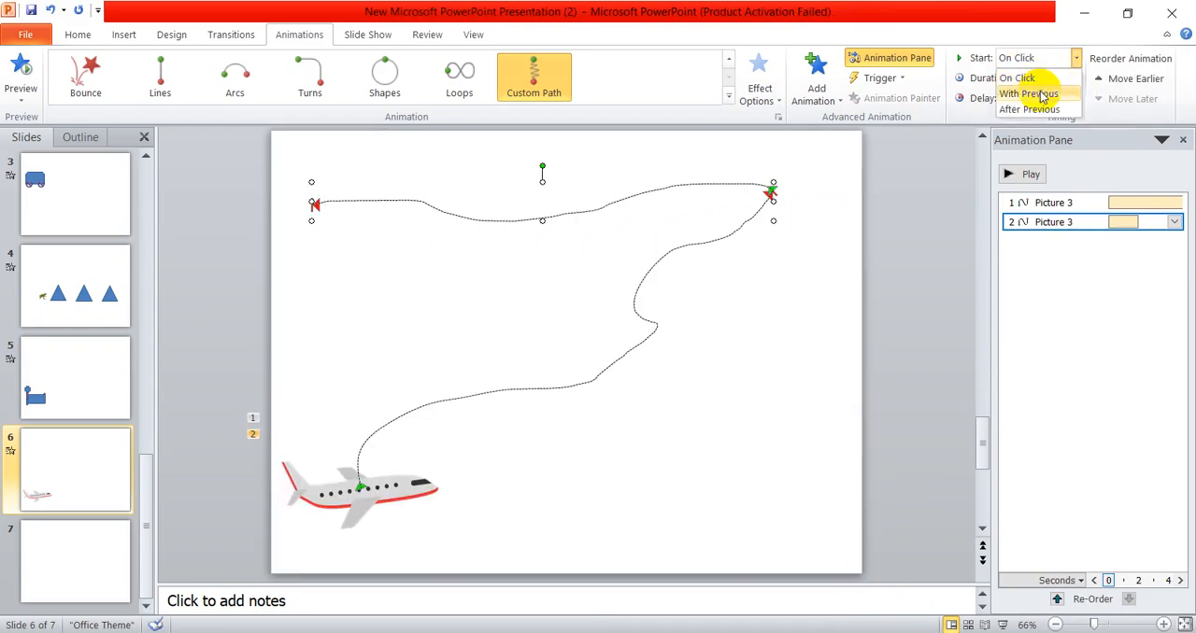
left_click(1043, 111)
- Preview the airplane's two consecutive motion paths on slide 6
left_click(416, 503)
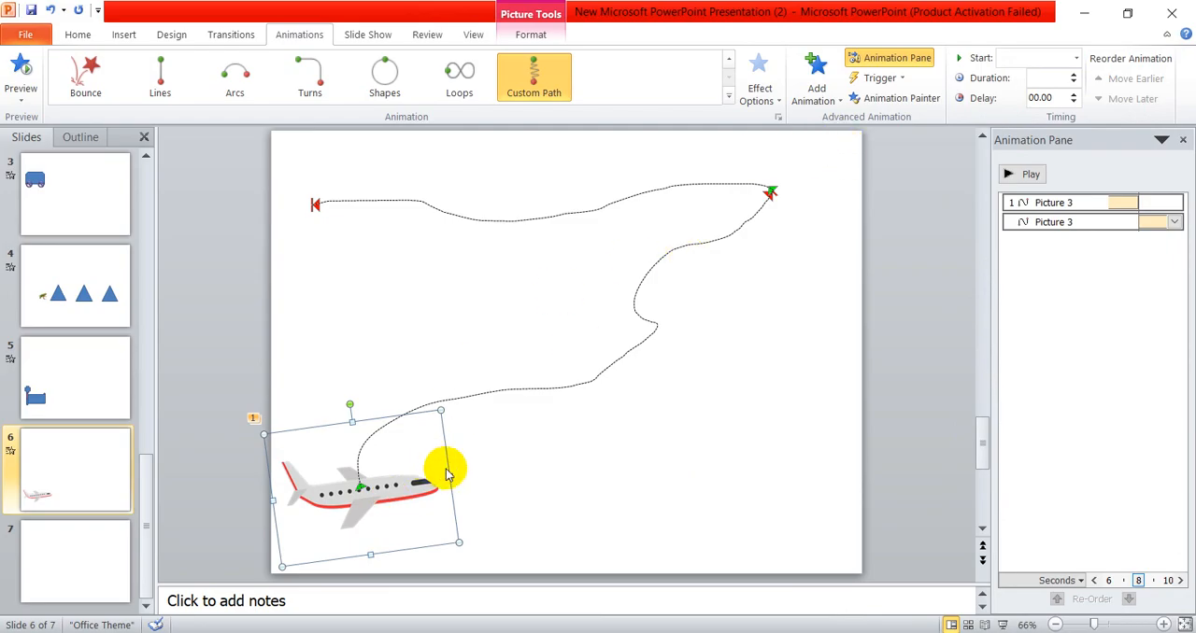
left_click(728, 101)
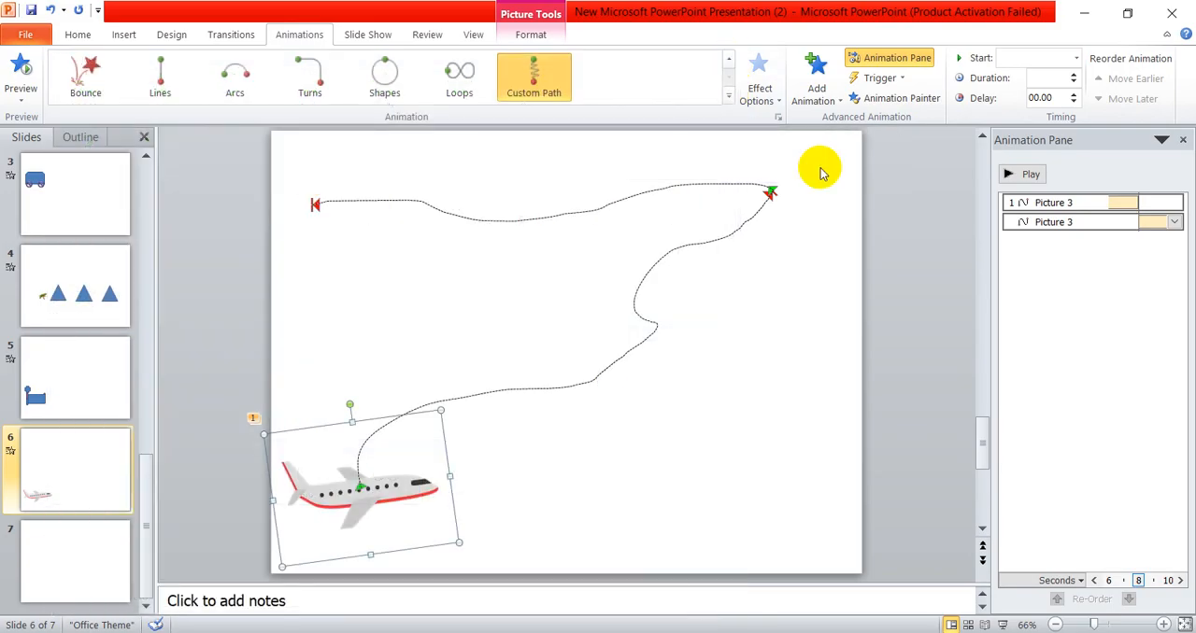
left_click(1020, 175)
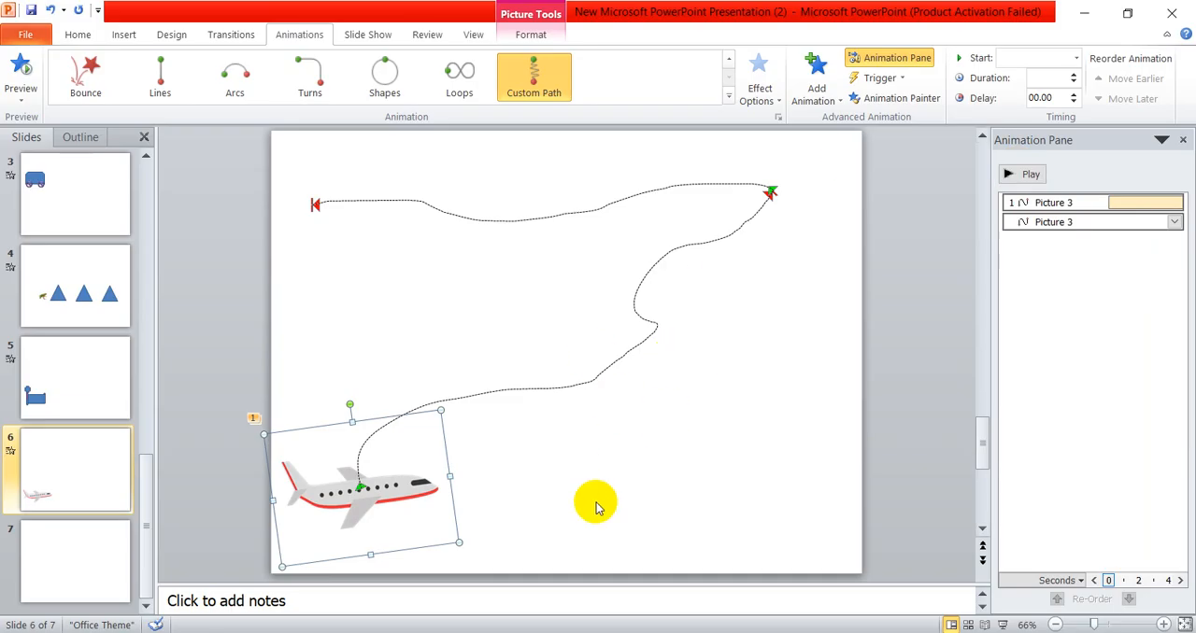
- Try adding a second airplane by copying the original and flipping the copy vertically, and delete the copy
left_click_drag(444, 519, 738, 408, "ctrl")
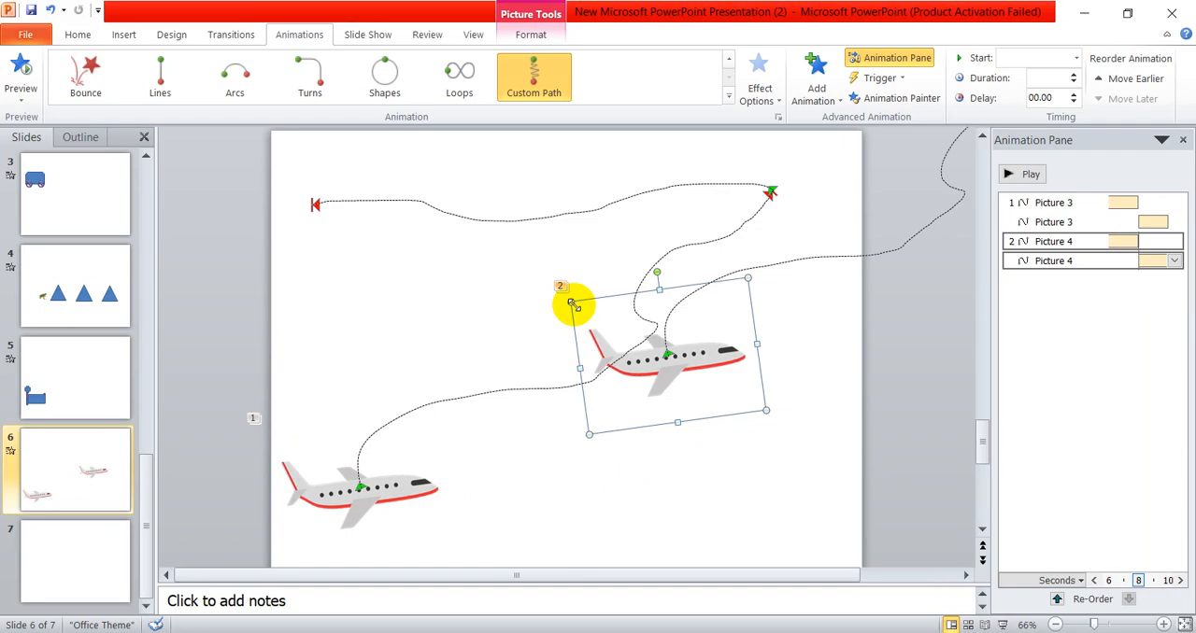
left_click_drag(658, 268, 671, 300)
left_click_drag(665, 422, 674, 216)
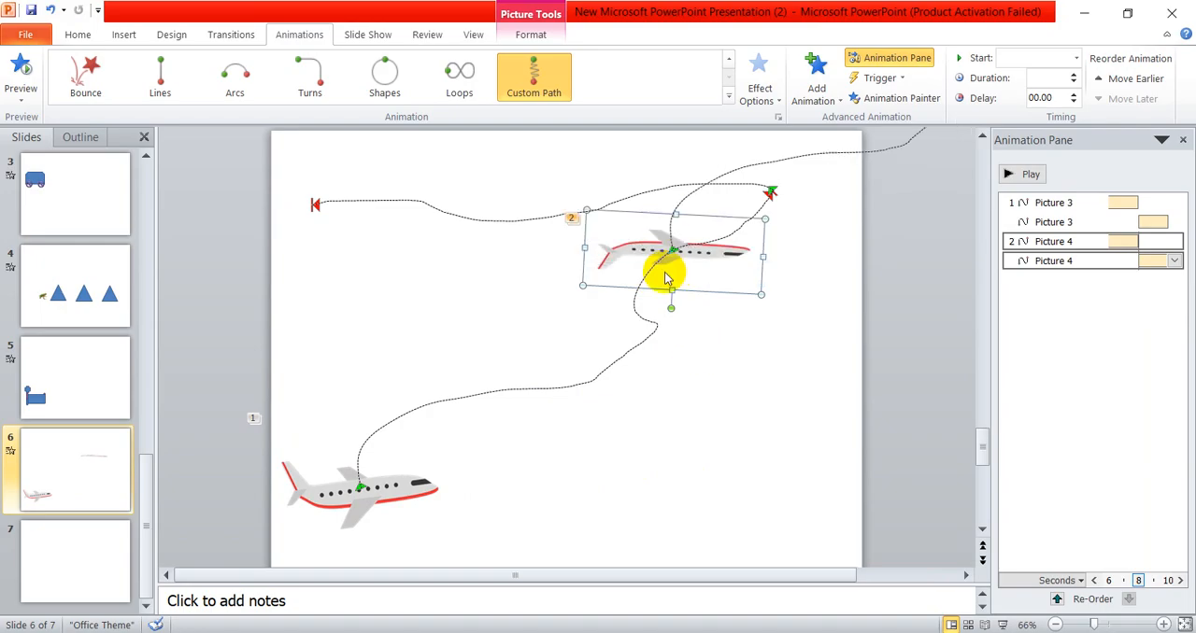
left_click_drag(726, 266, 766, 363)
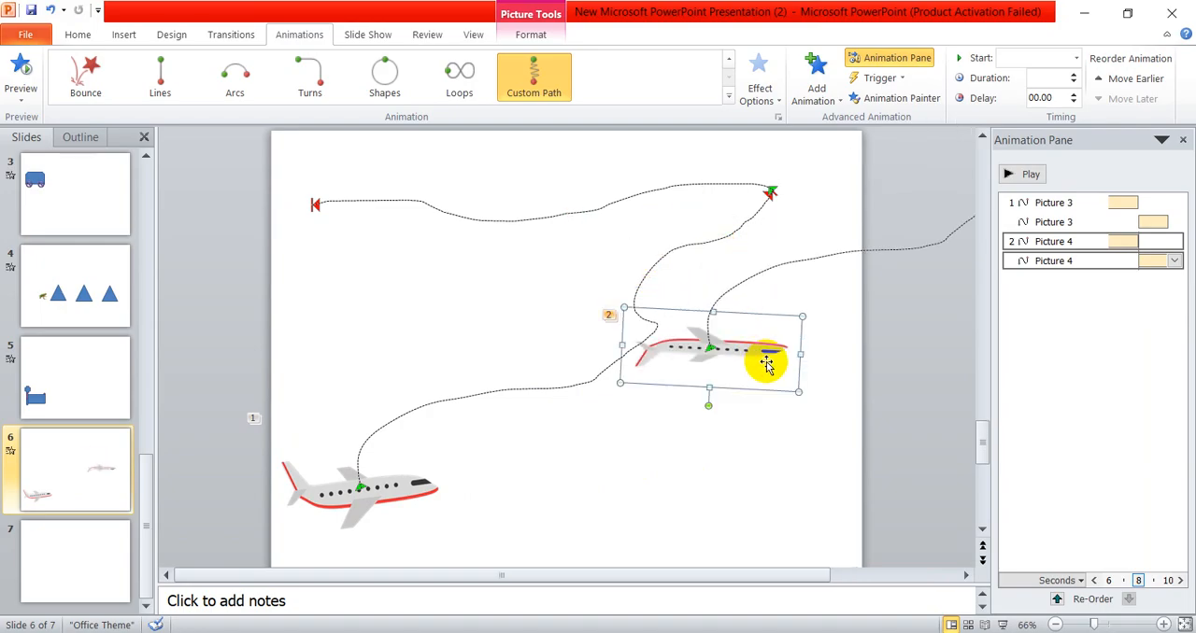
key("Delete")
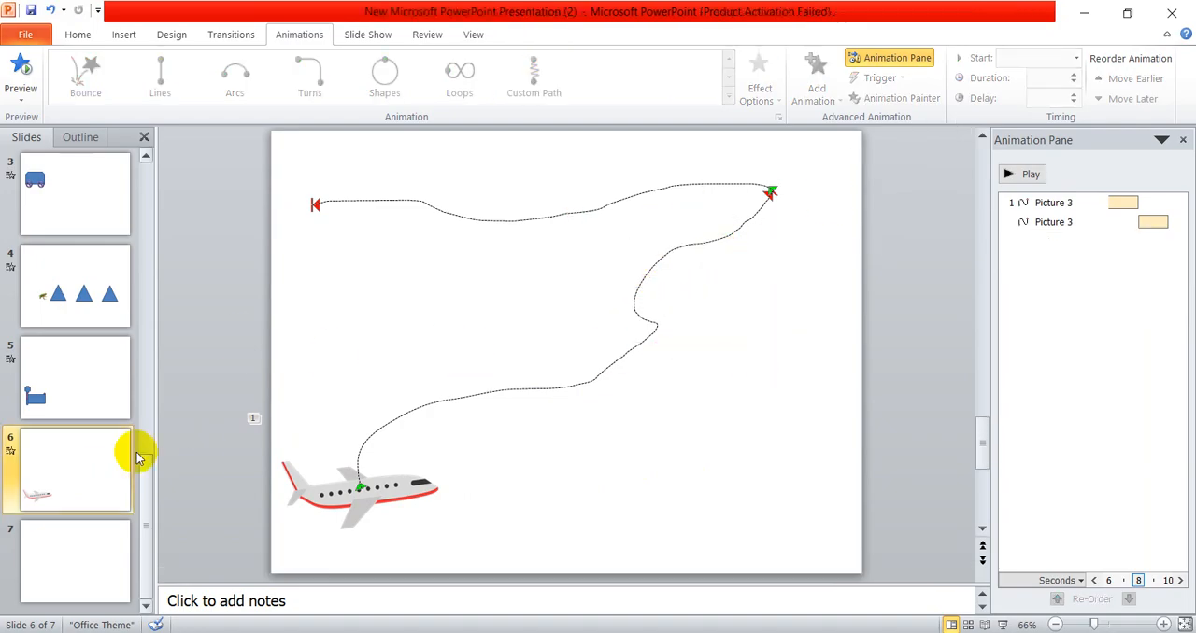
- Look through slides 4, 5 and 6 to compare the animations of the frog, the scroll and the airplane
left_click(47, 369)
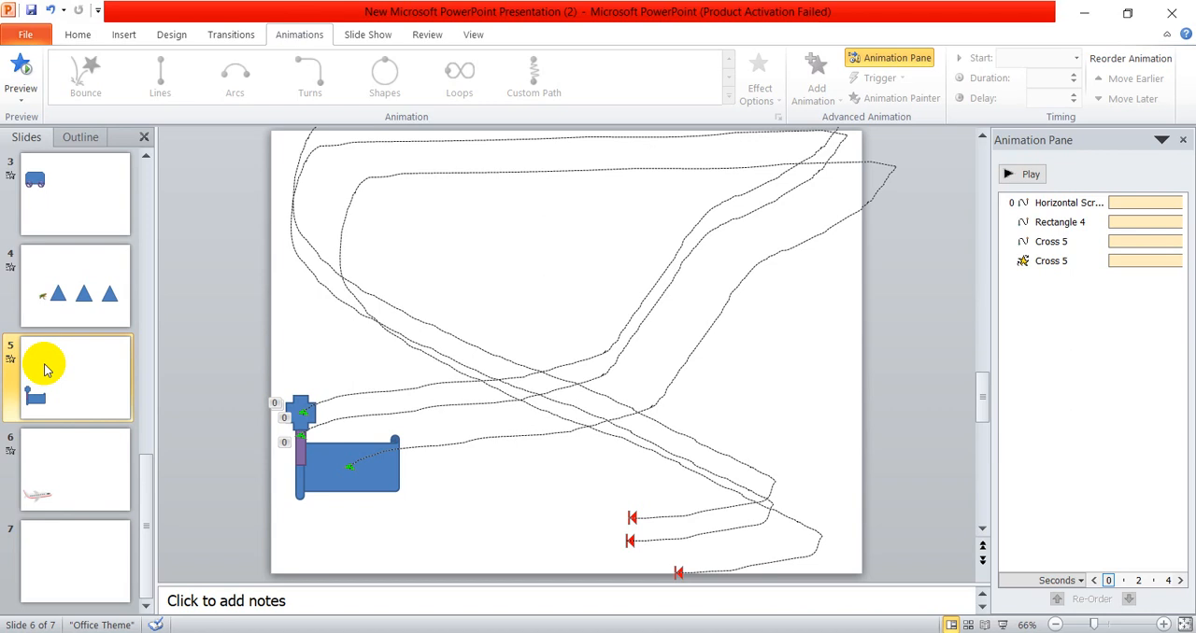
left_click(90, 481)
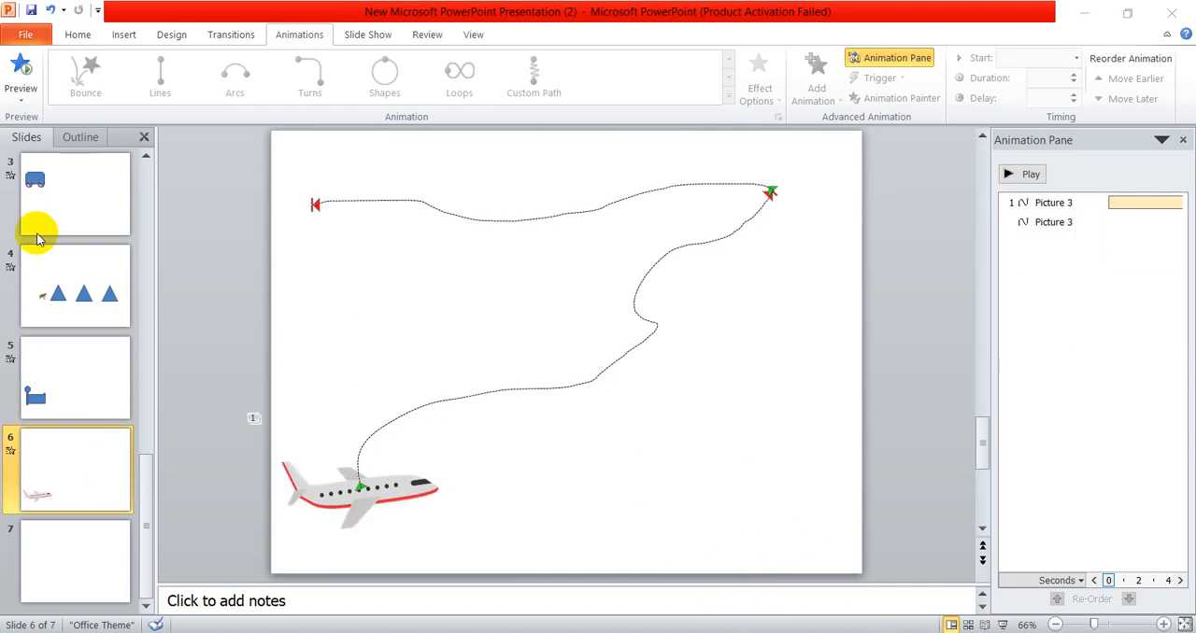
scroll(33, 439, "up", 3)
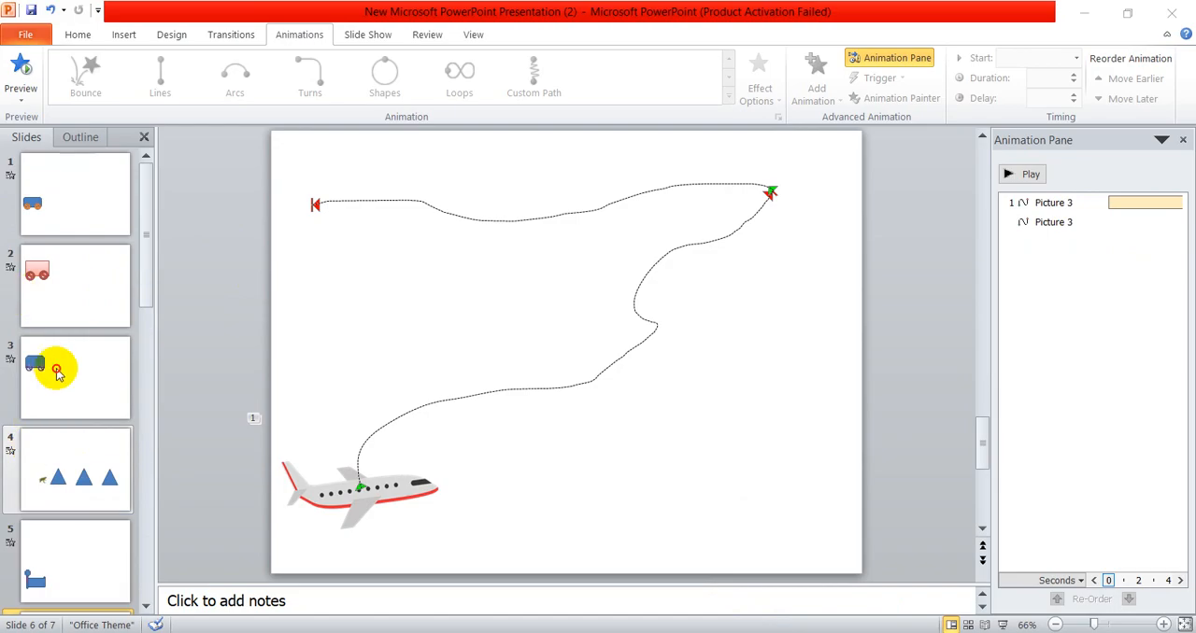
left_click(86, 458)
scroll(81, 502, "down", 3)
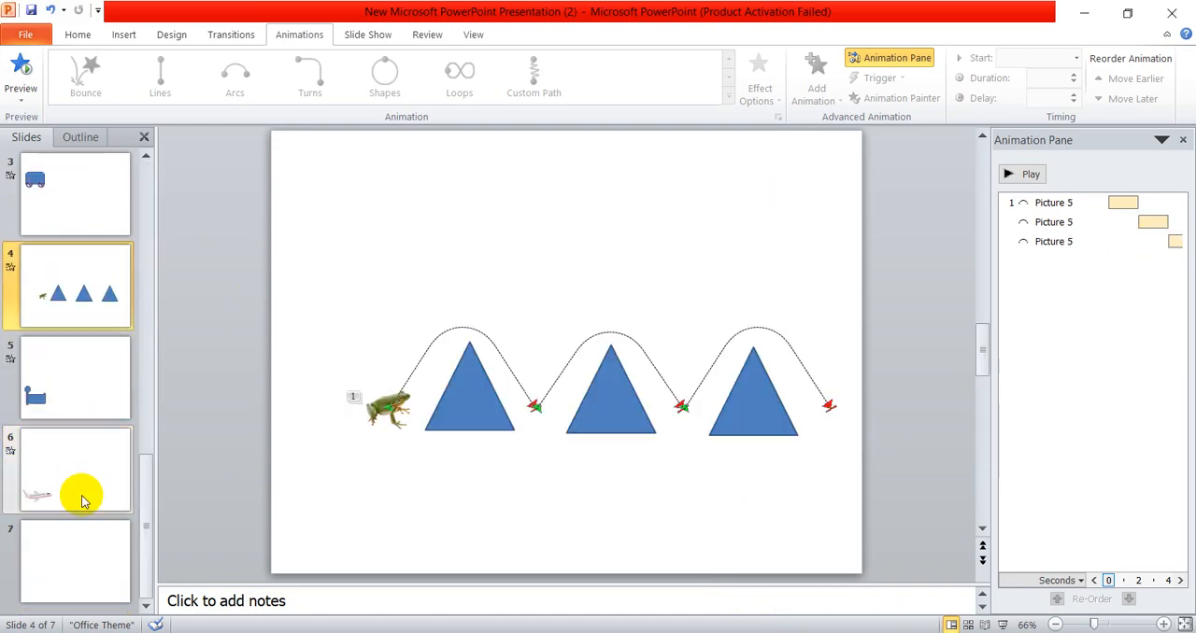
left_click(83, 386)
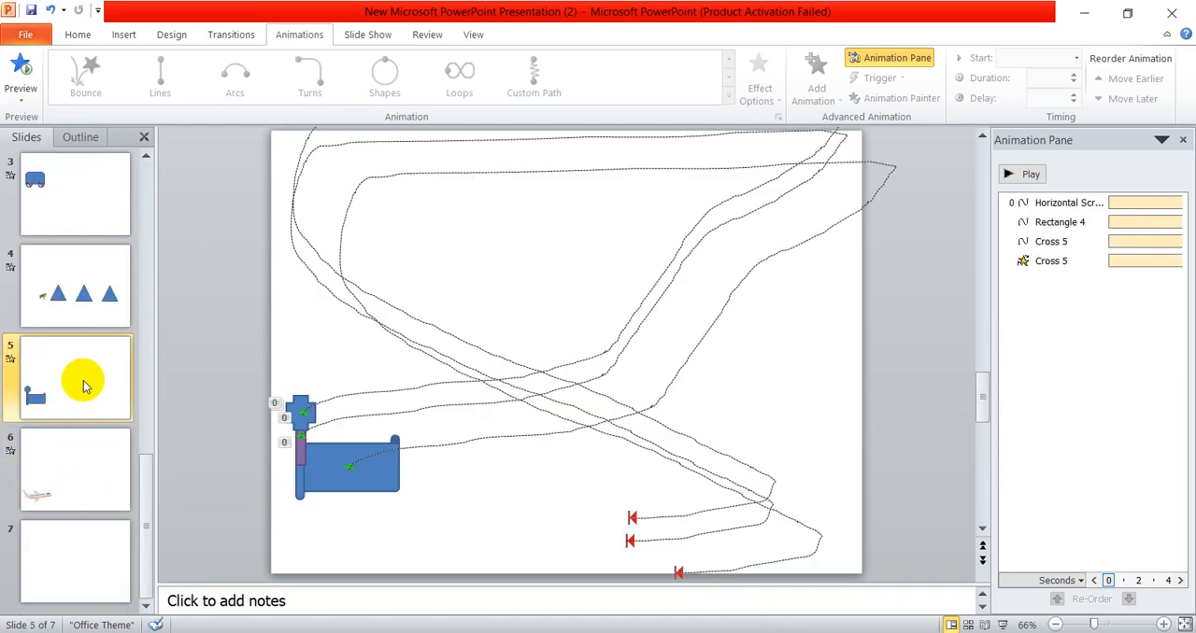